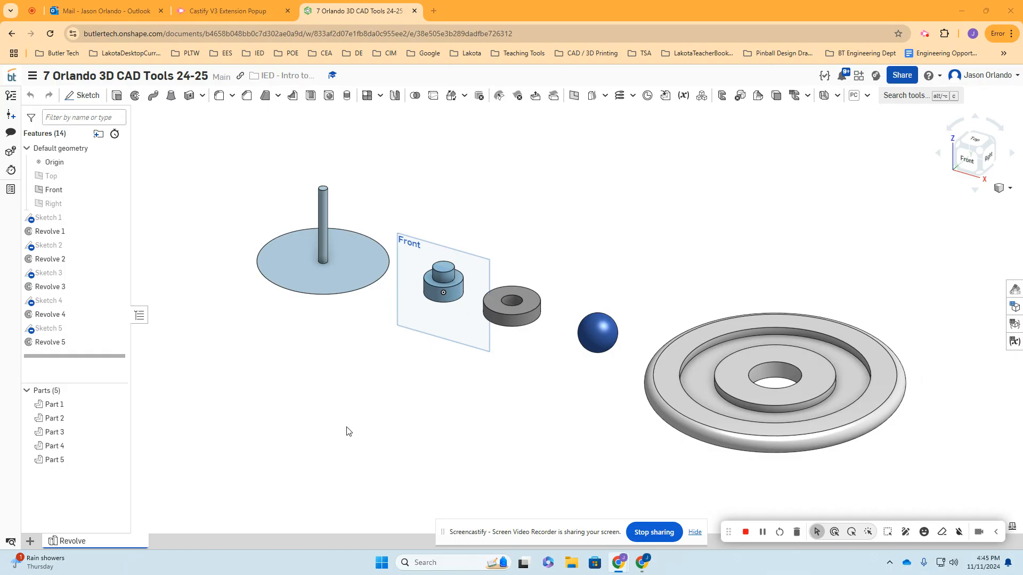
left_click_drag(441, 532, 632, 567)
left_click_drag(728, 532, 677, 540)
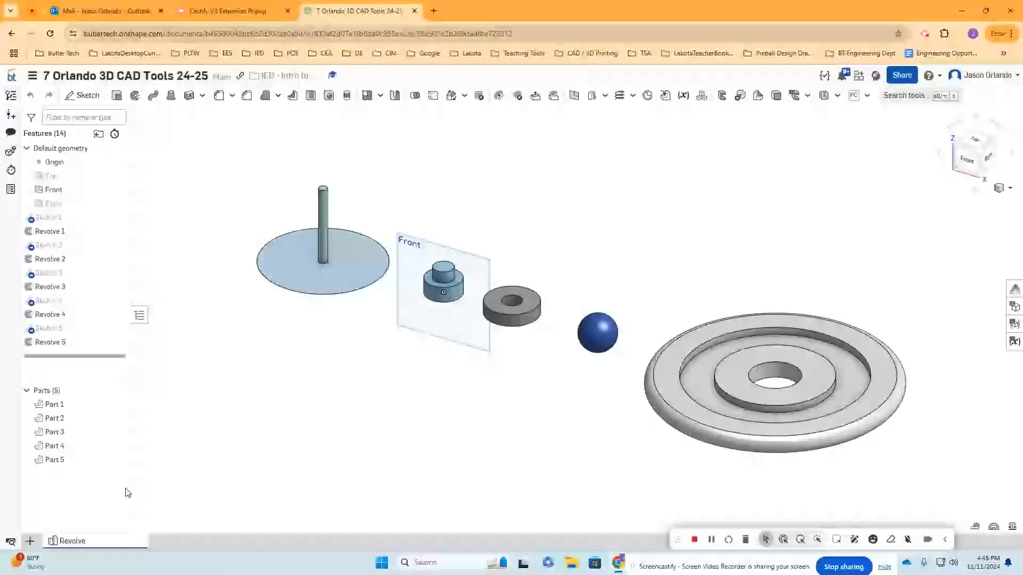
- Create a new Part Studio in the document and rename it Extrude
left_click(30, 542)
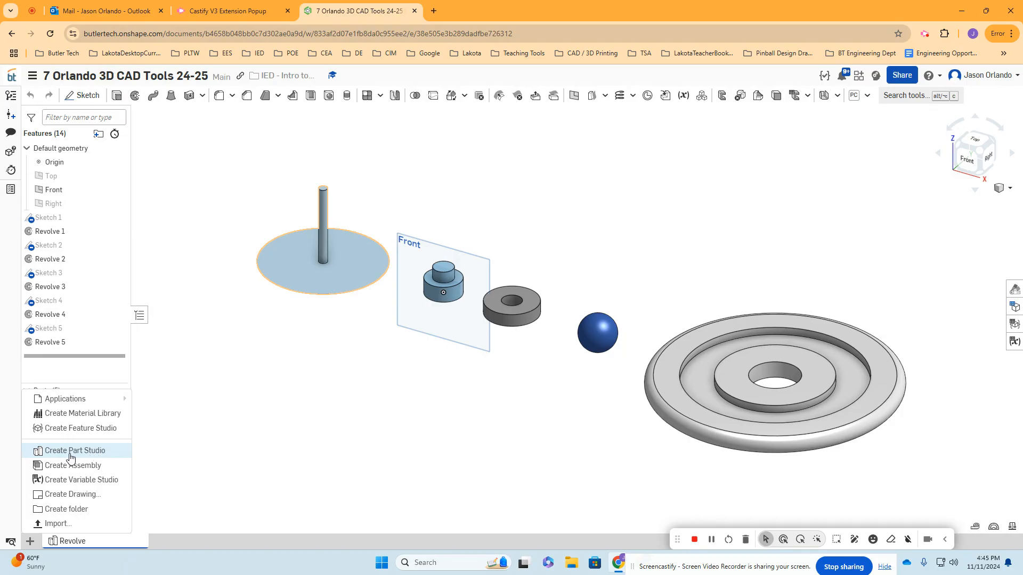
left_click(81, 455)
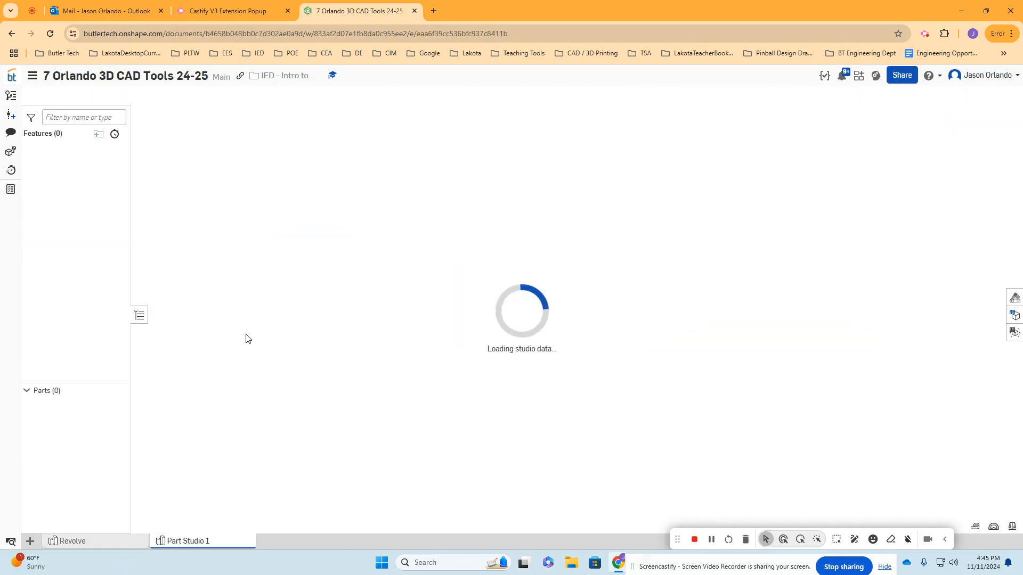
right_click(189, 541)
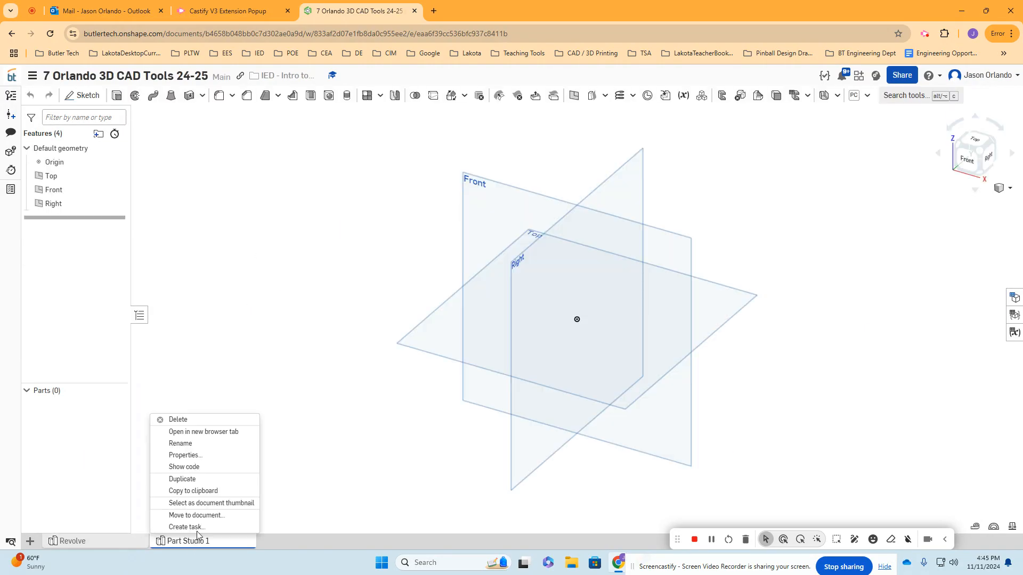
left_click(202, 448)
type("Extrude")
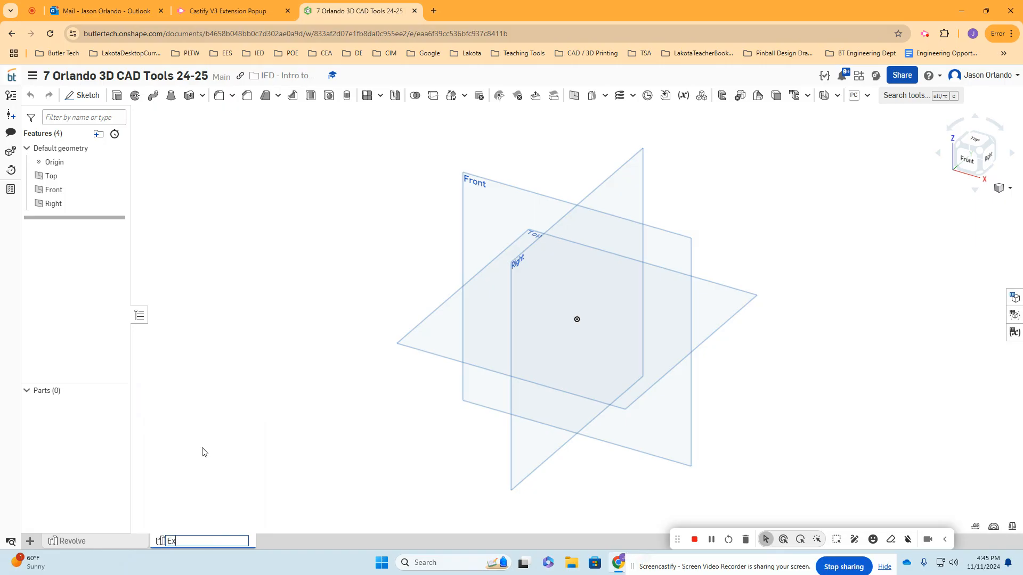
key("Return")
- Hide the Front and Right planes, keeping only the Top plane visible
middle_click_drag(356, 273, 307, 294)
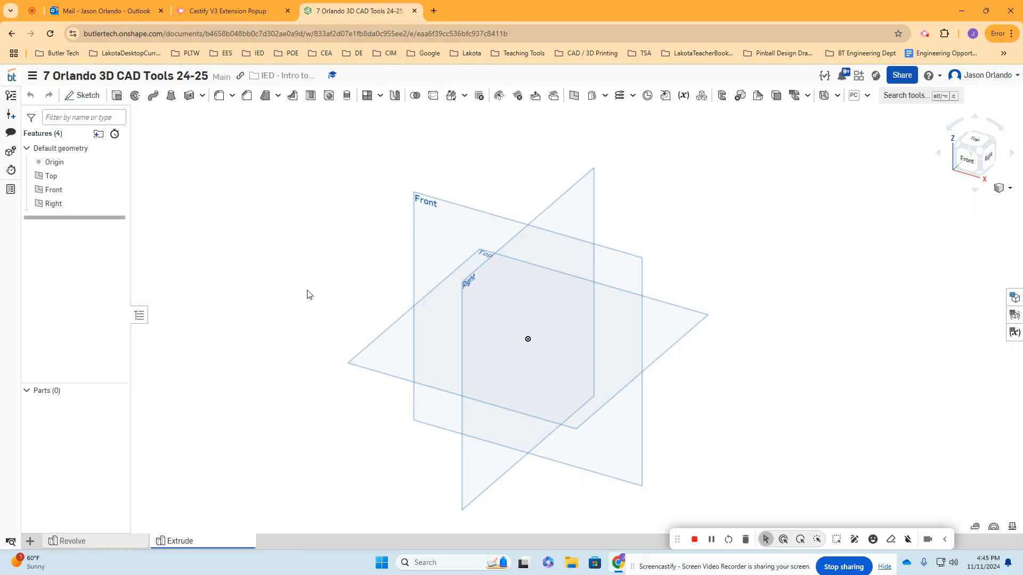
left_click(117, 176)
left_click(117, 190)
left_click(116, 190)
left_click(117, 204)
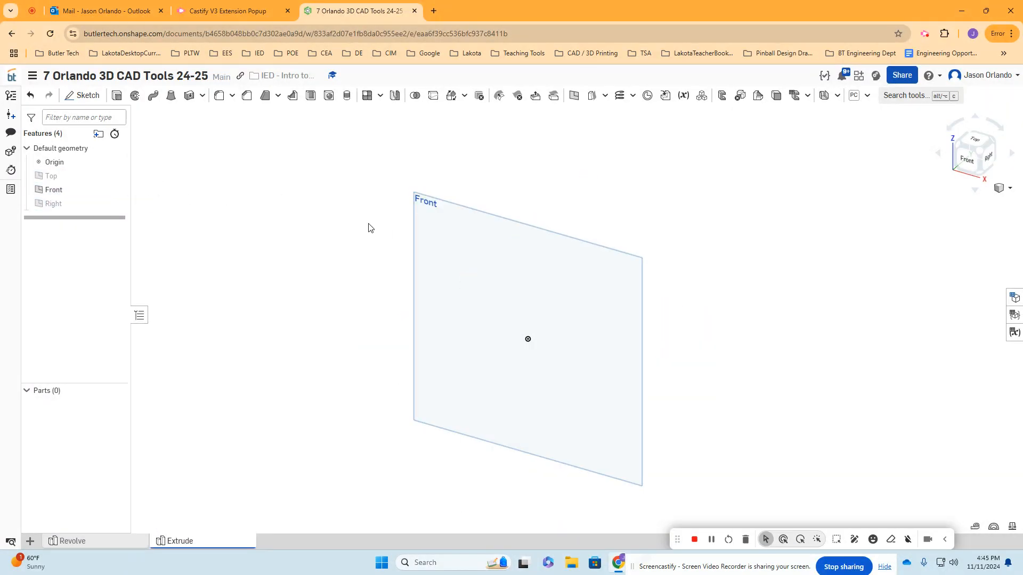
left_click(117, 190)
left_click(117, 176)
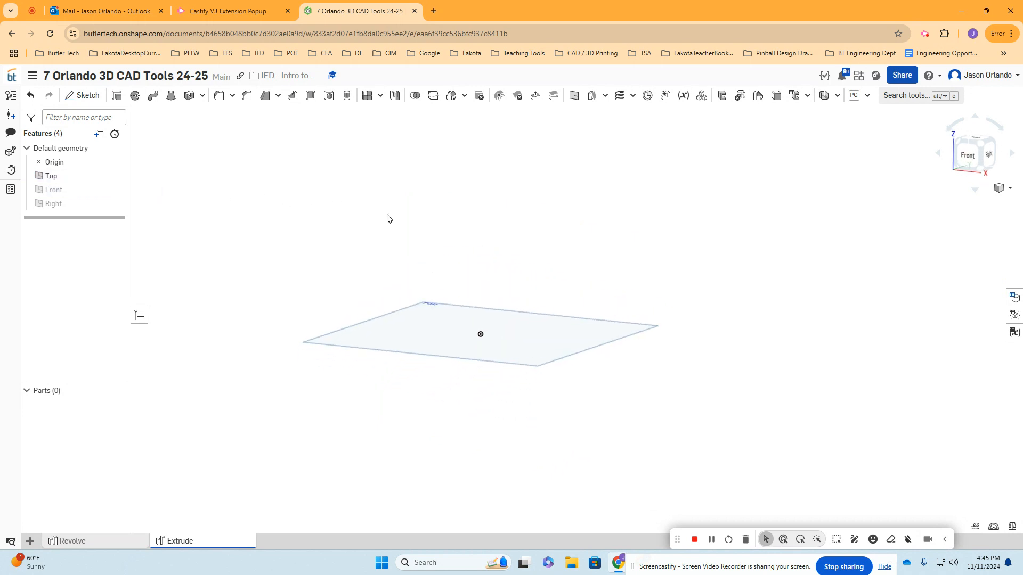
- Sketch on the Top plane a hexagon around a construction circle about 2.6 in in diameter, to the left of the origin
left_click(81, 96)
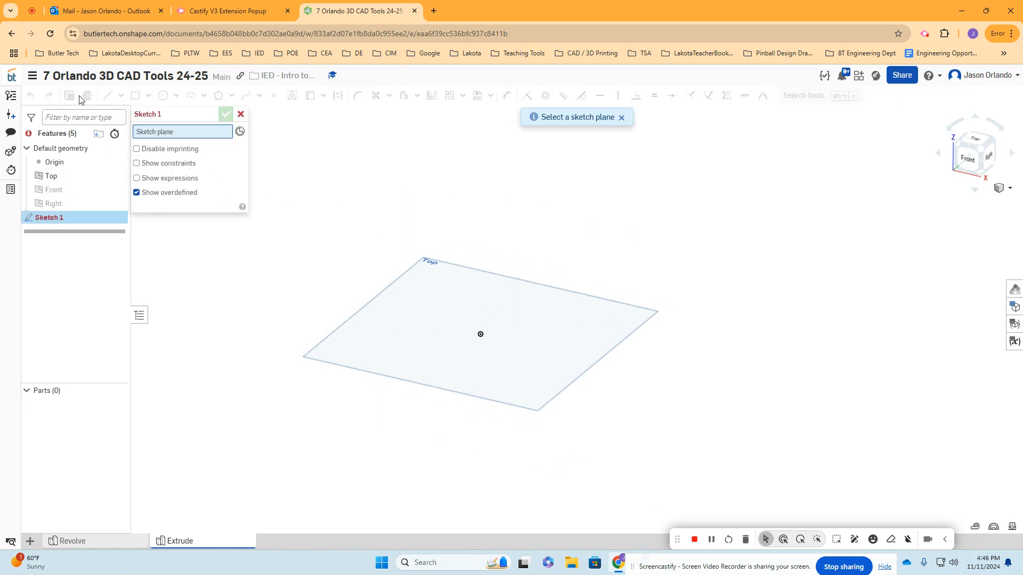
left_click(392, 293)
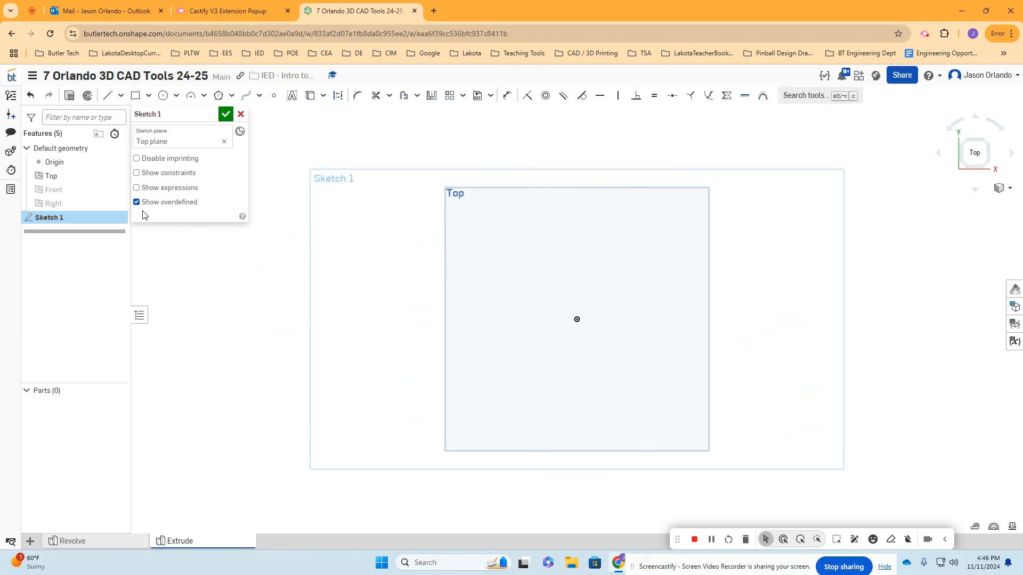
left_click(219, 96)
middle_click_drag(429, 335, 593, 322)
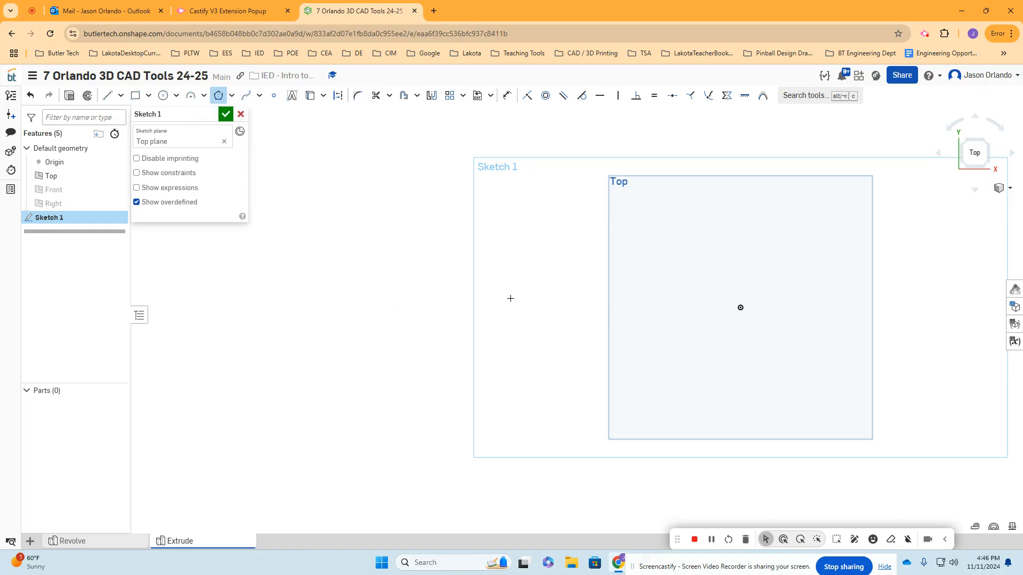
left_click(453, 307)
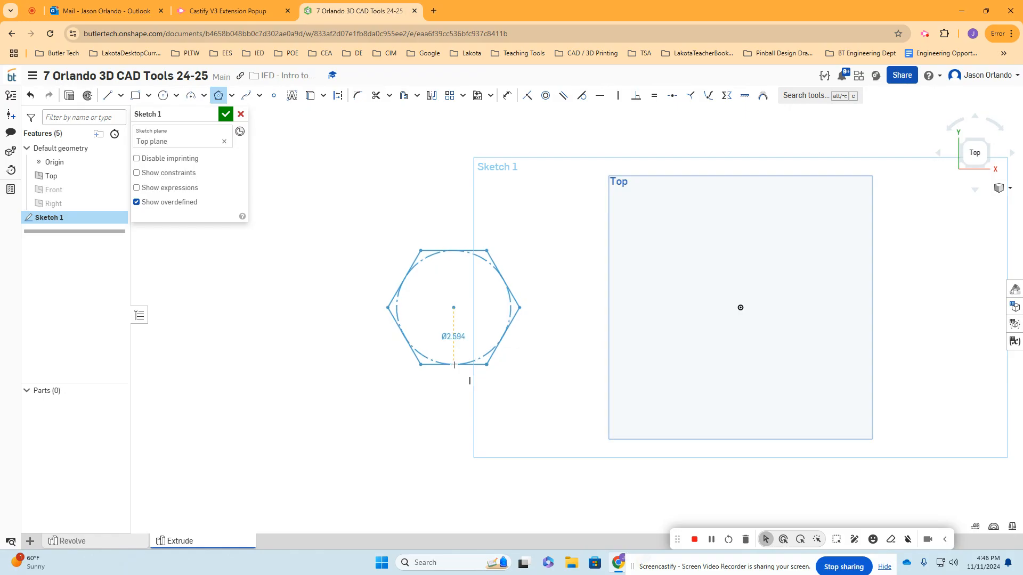
left_click(454, 365)
left_click(455, 372)
left_click(459, 365)
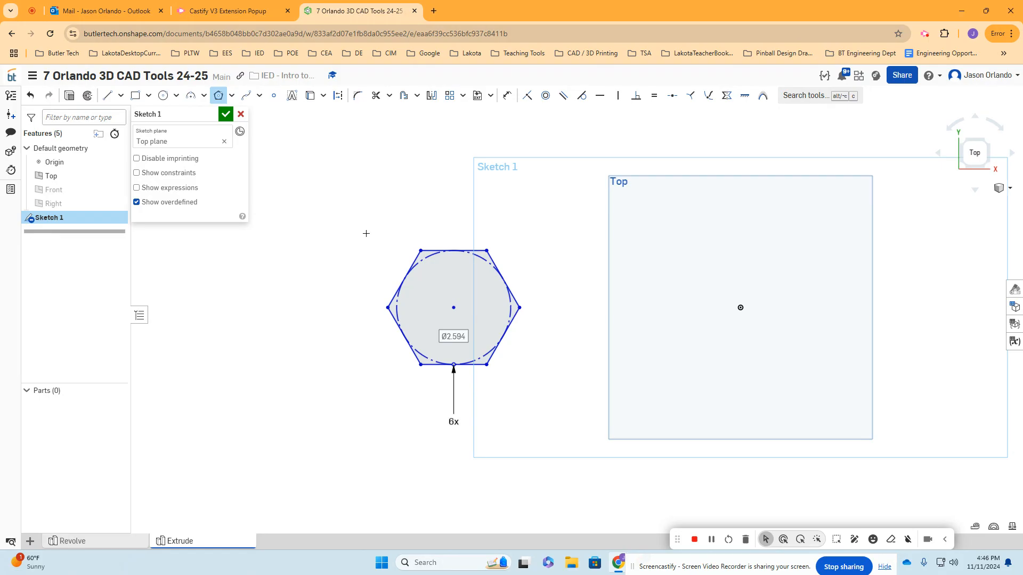
left_click(219, 95)
left_click(451, 364)
left_click(444, 352)
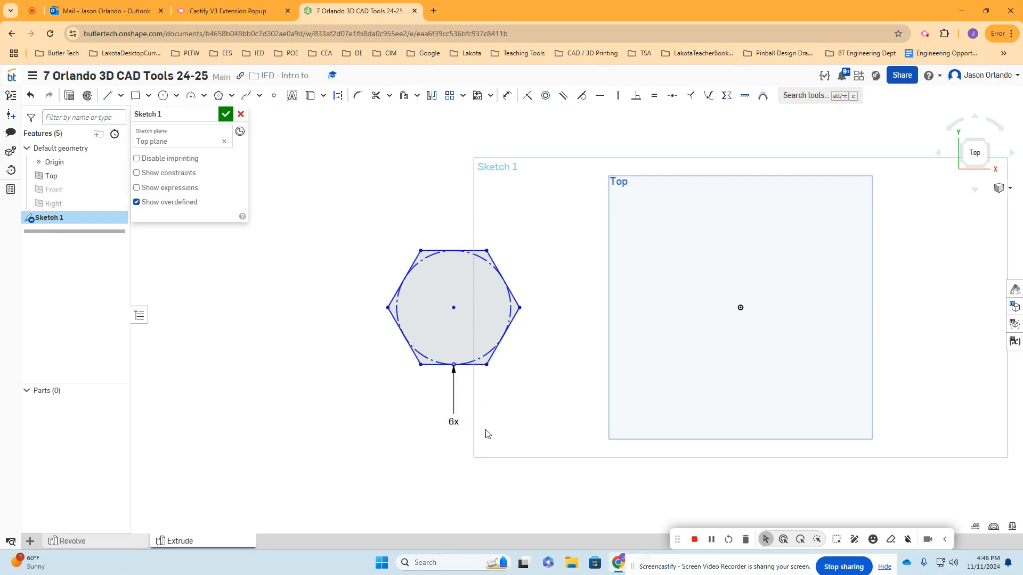
- Move the polygon's side-count label aside and set the number of sides to 8
left_click_drag(456, 423, 478, 422)
scroll(486, 445, "up", 2)
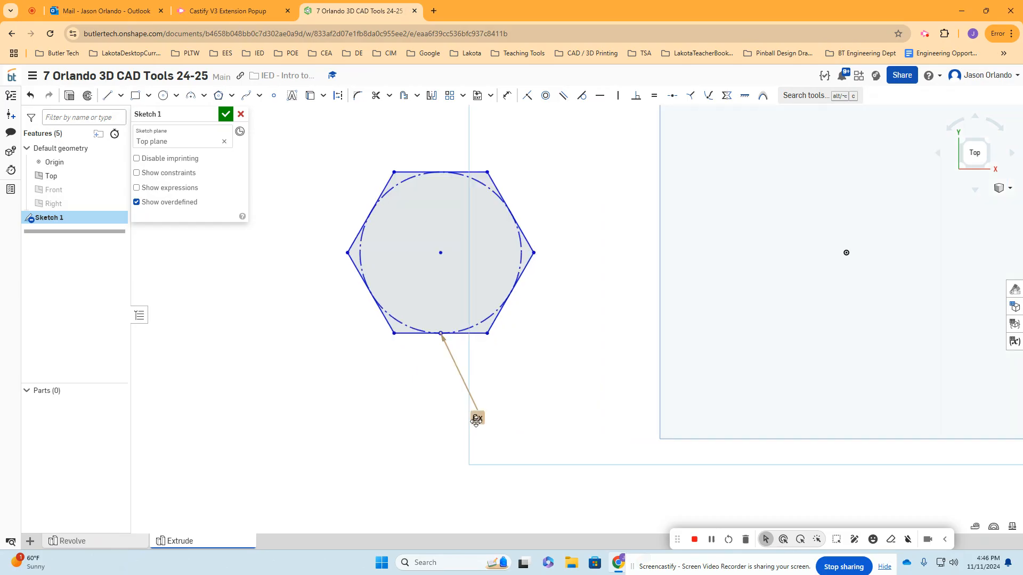
double_click(479, 420)
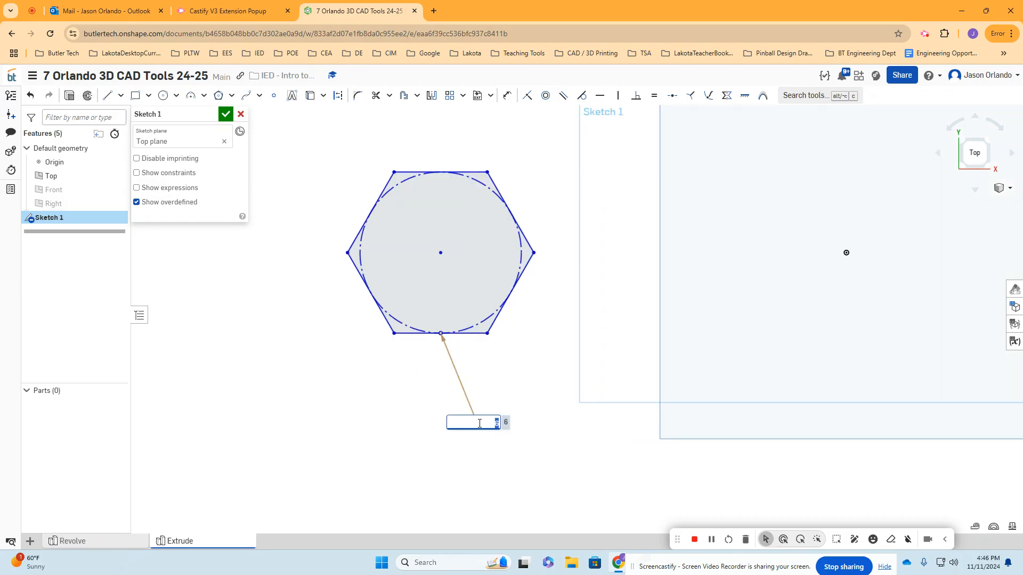
type("8")
key("Return")
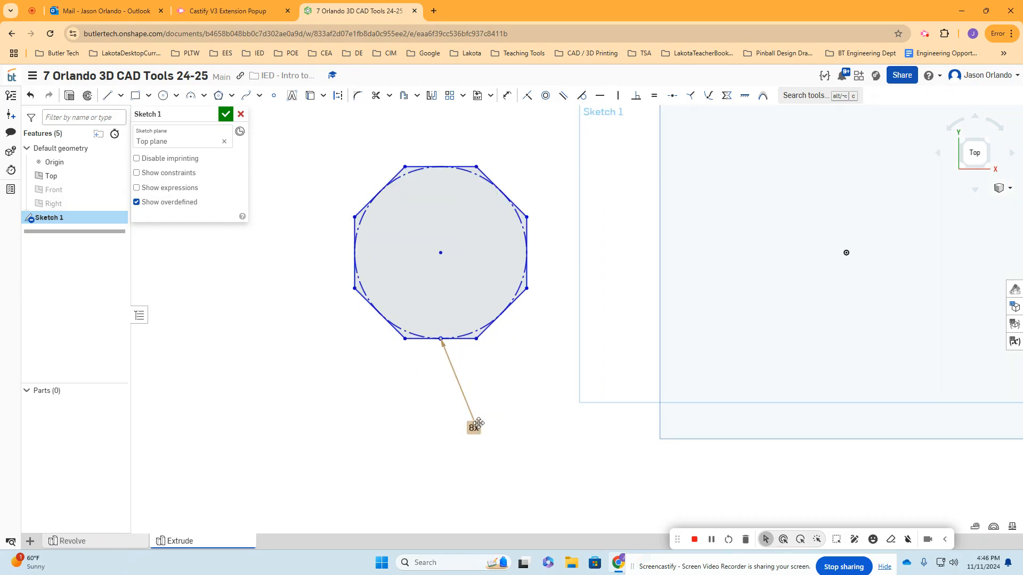
- Set the polygon's number of sides to 5 and finish the sketch
double_click(476, 428)
type("5")
key("Return")
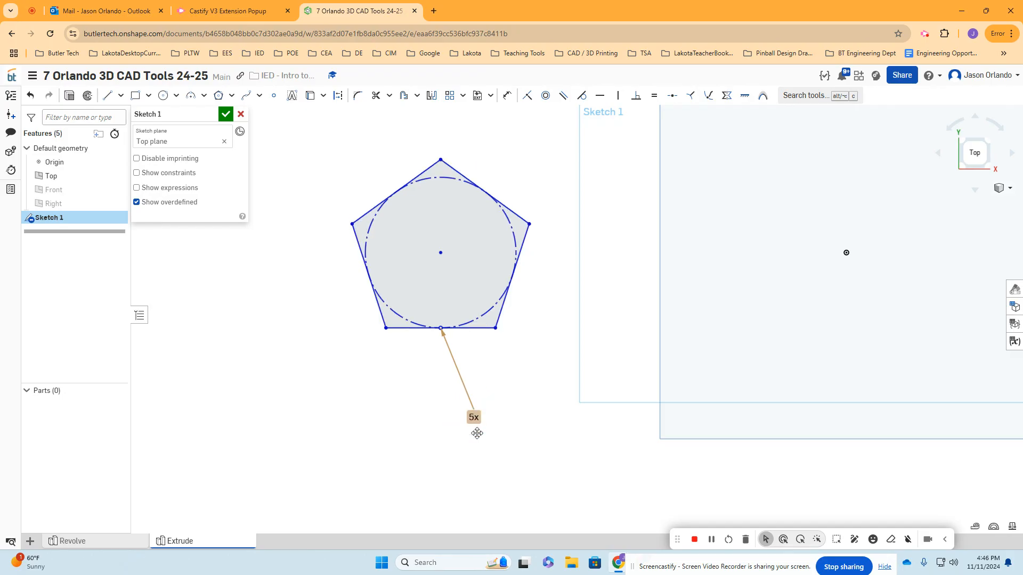
scroll(512, 384, "up", 2)
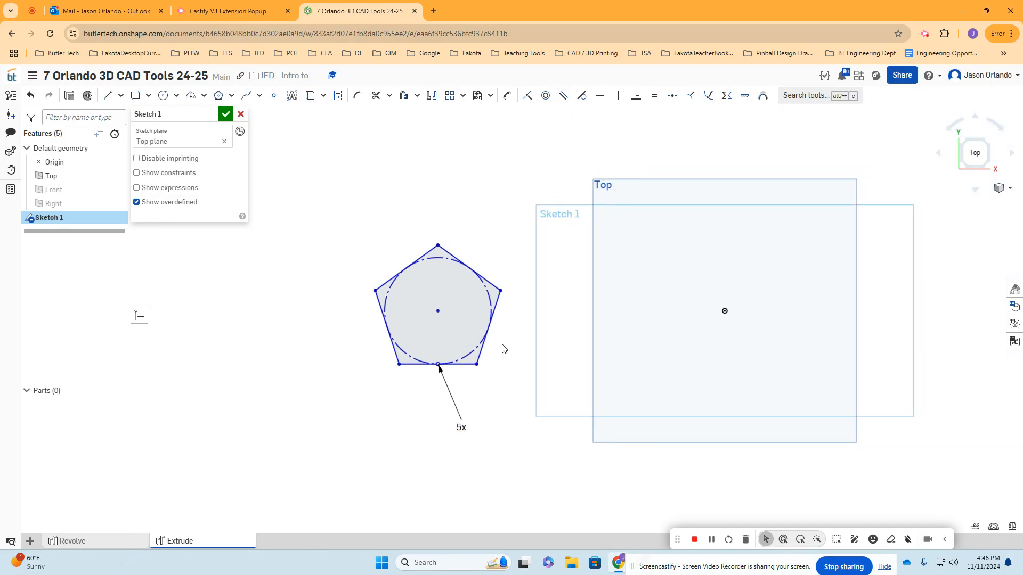
left_click(226, 113)
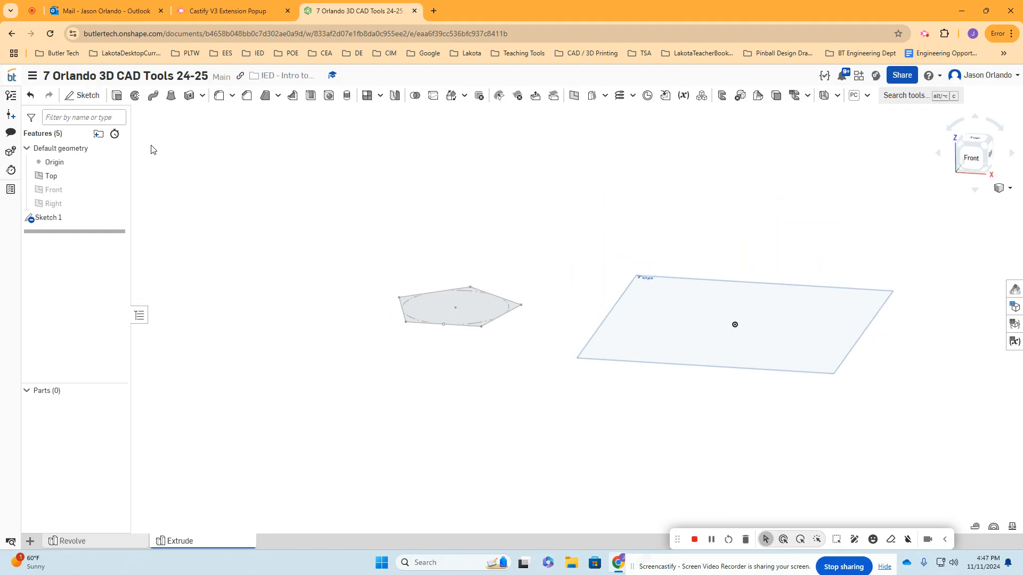
- Extrude the pentagon upward as a new solid with a blind depth of 4 in
left_click(117, 96)
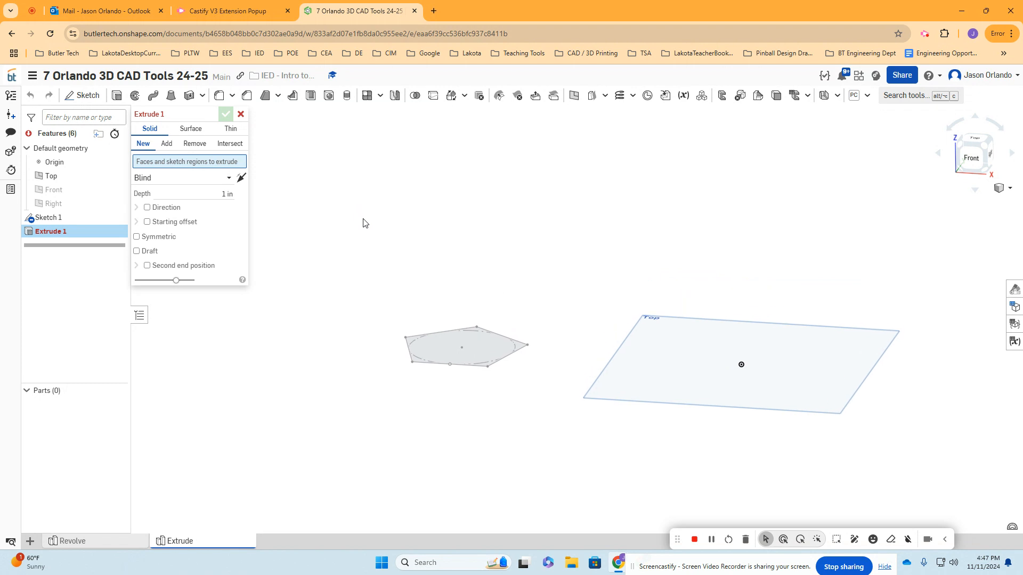
left_click_drag(160, 125, 241, 208)
left_click(466, 357)
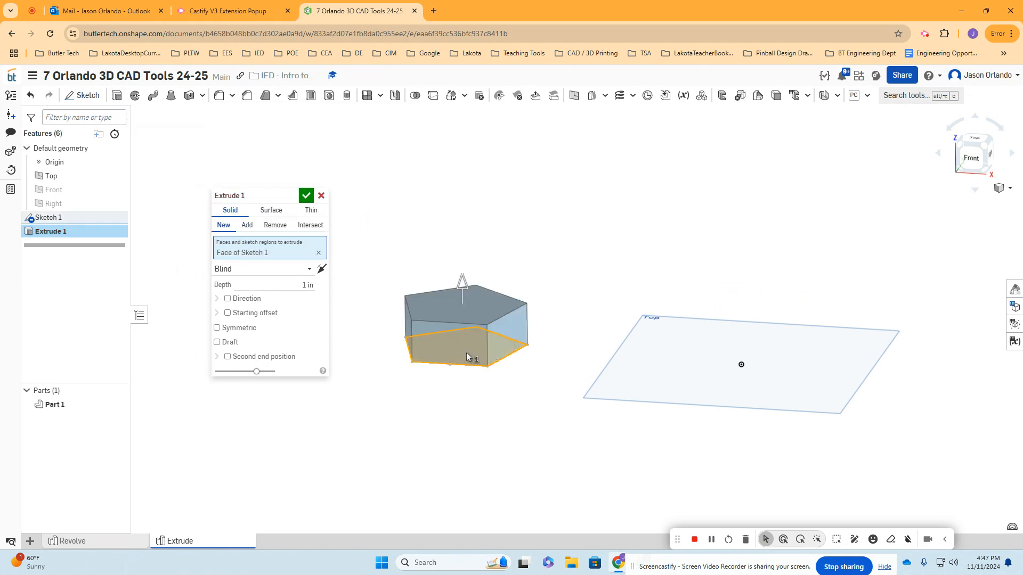
left_click_drag(463, 274, 522, 202)
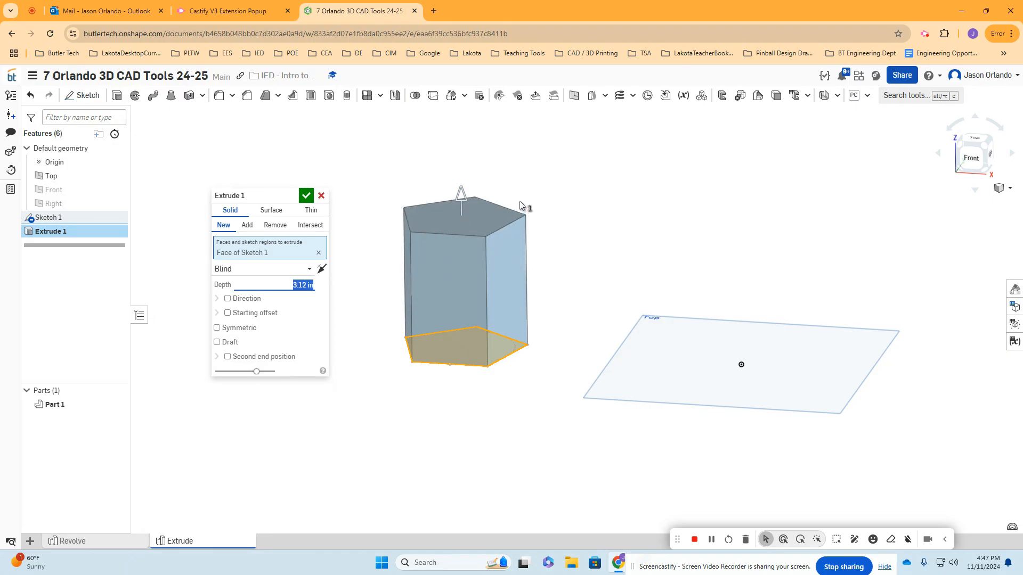
mouse_move(460, 192)
left_mouse_down()
mouse_move(459, 158)
mouse_move(455, 183)
left_mouse_up()
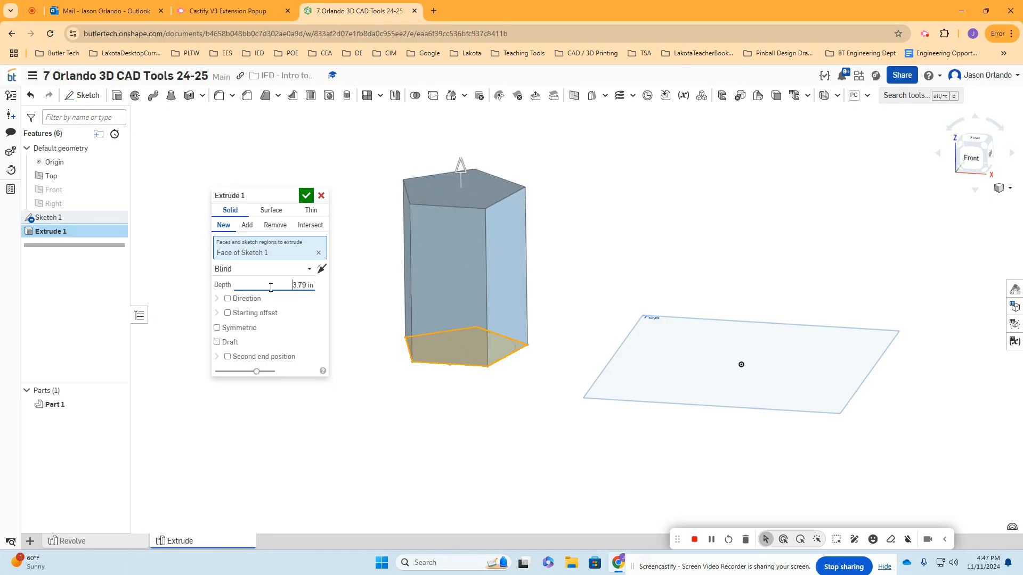
type("4")
key("Return")
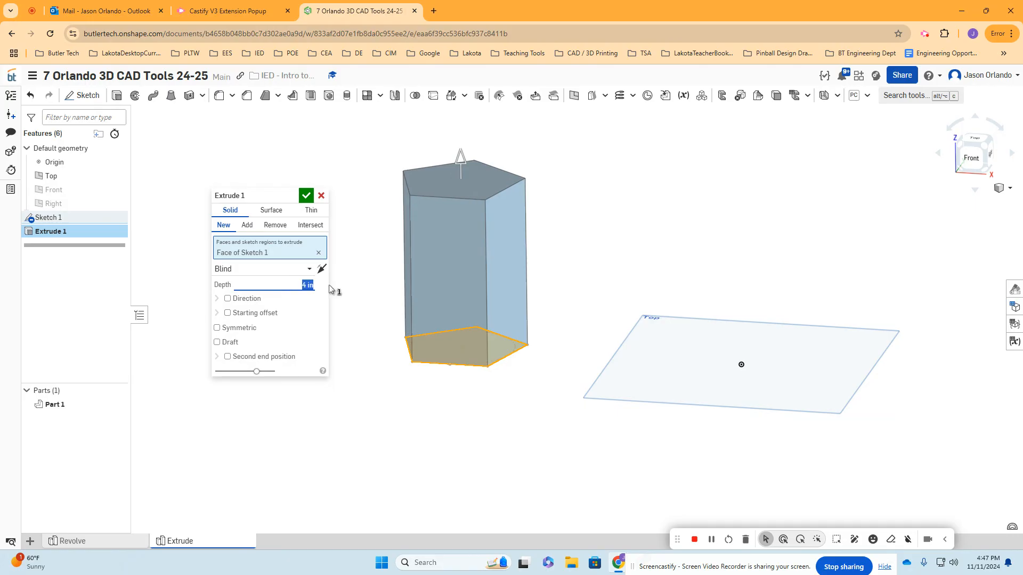
- Flip the extrusion downward and back upward, and review the end types while keeping Blind
left_click(322, 269)
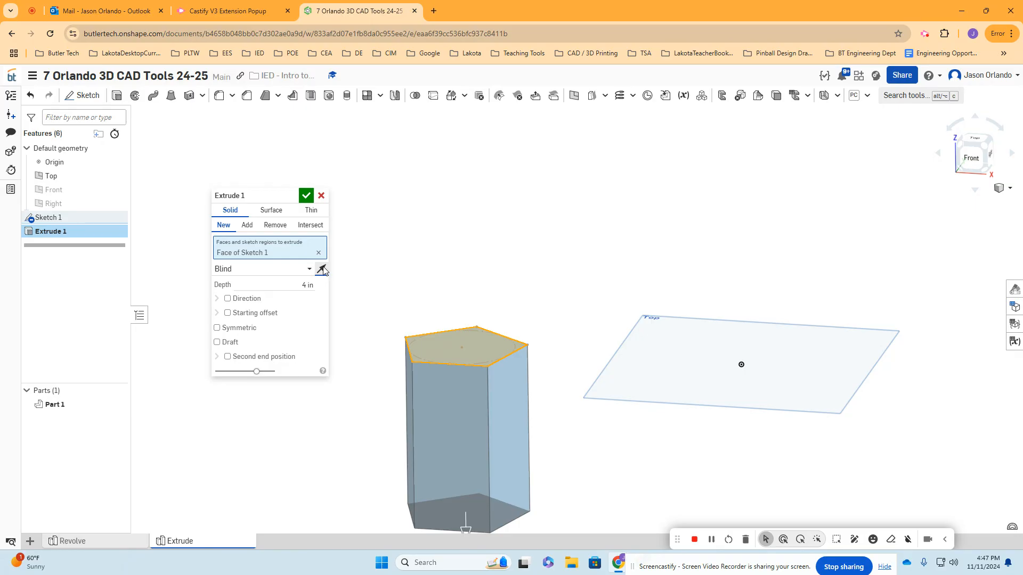
left_click(322, 270)
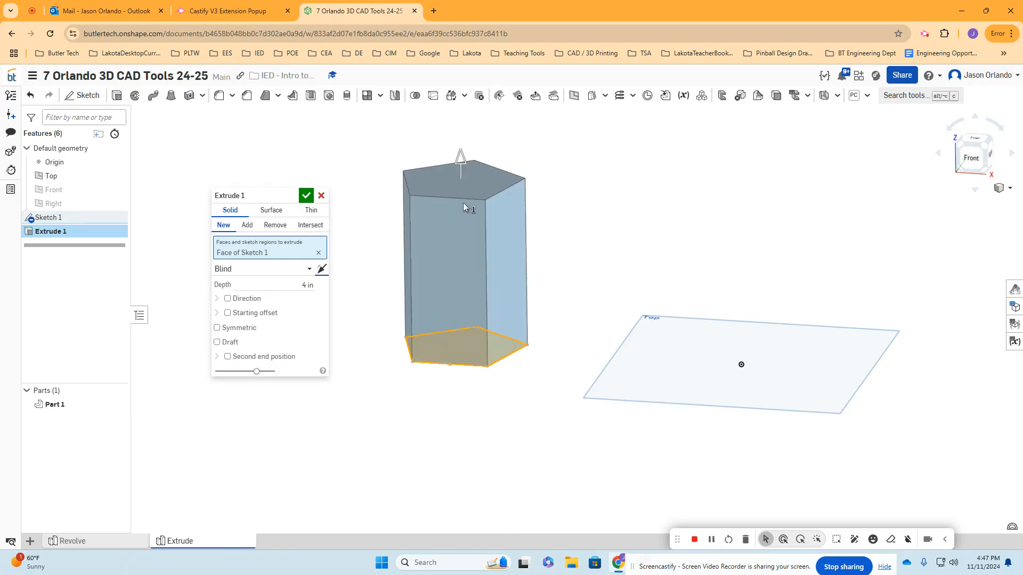
left_click(322, 270)
left_click(322, 269)
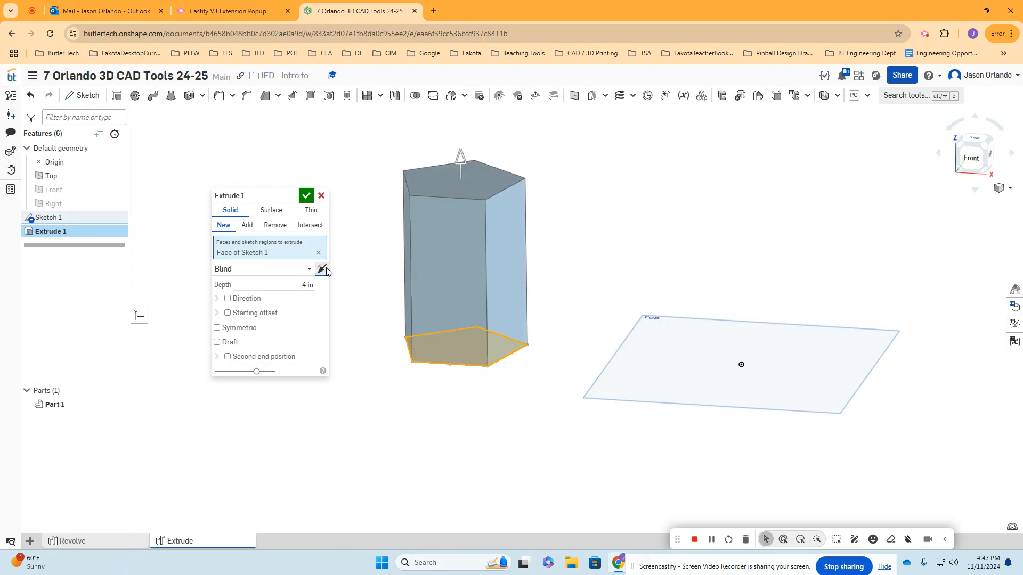
left_click(270, 274)
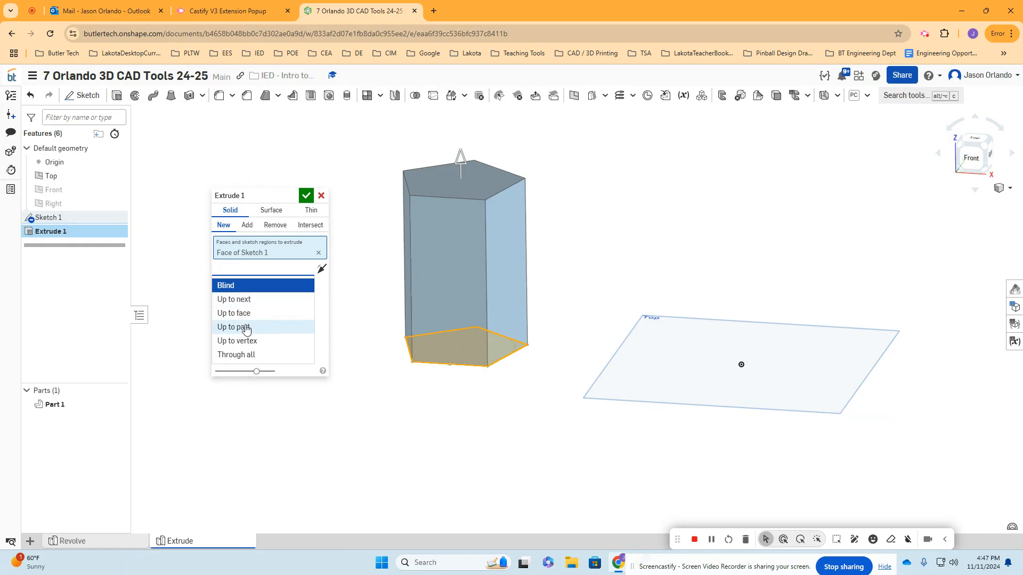
left_click(241, 285)
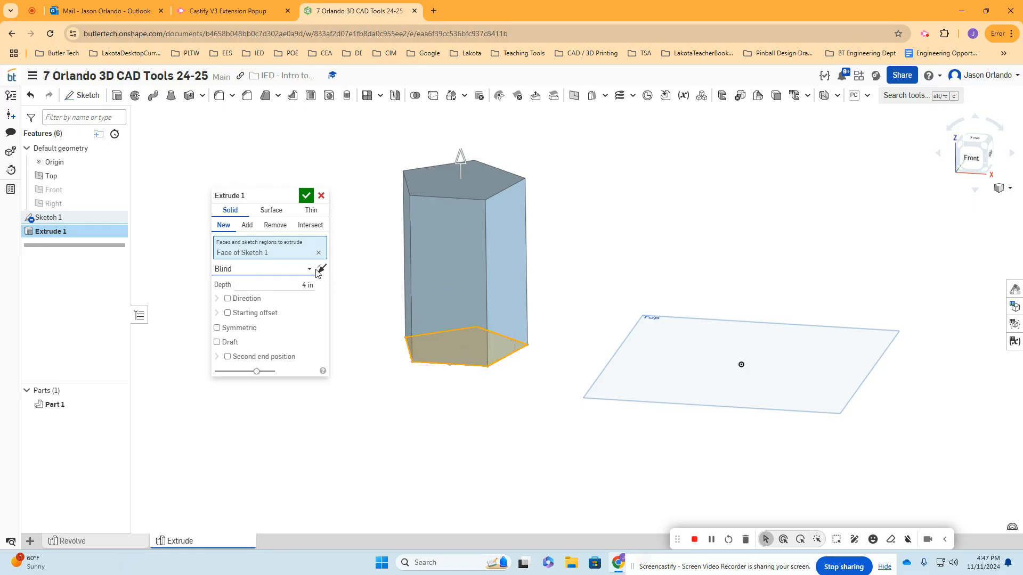
left_click(294, 285)
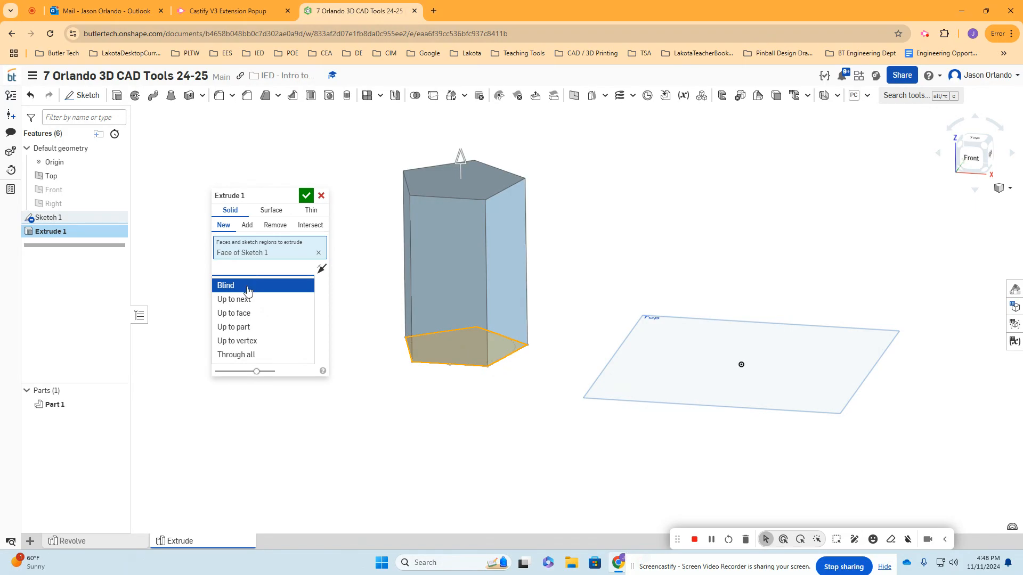
left_click(246, 288)
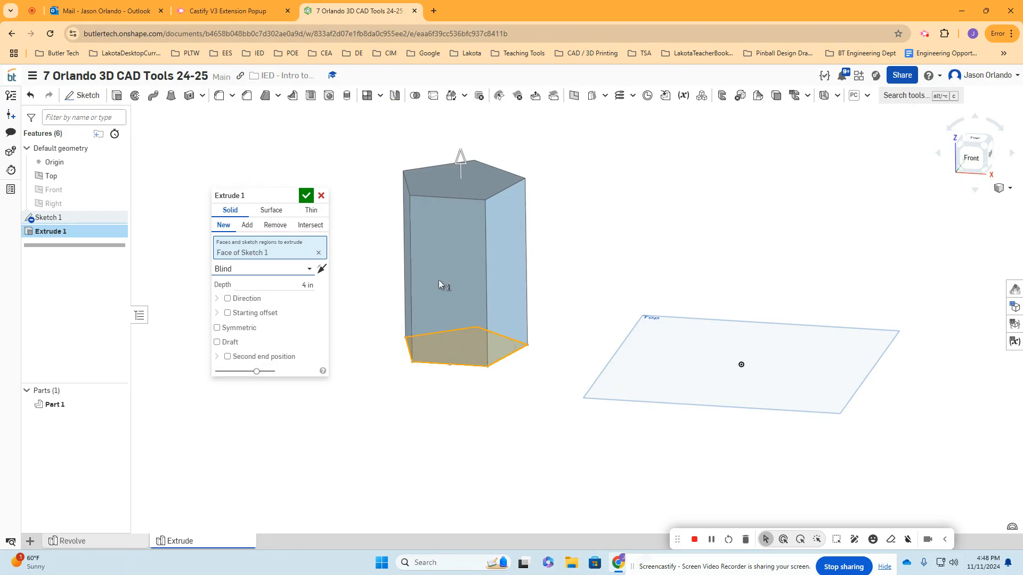
- Make the pentagon extrusion symmetric about the sketch plane with a depth of about 2.68 in and accept it
left_click(226, 329)
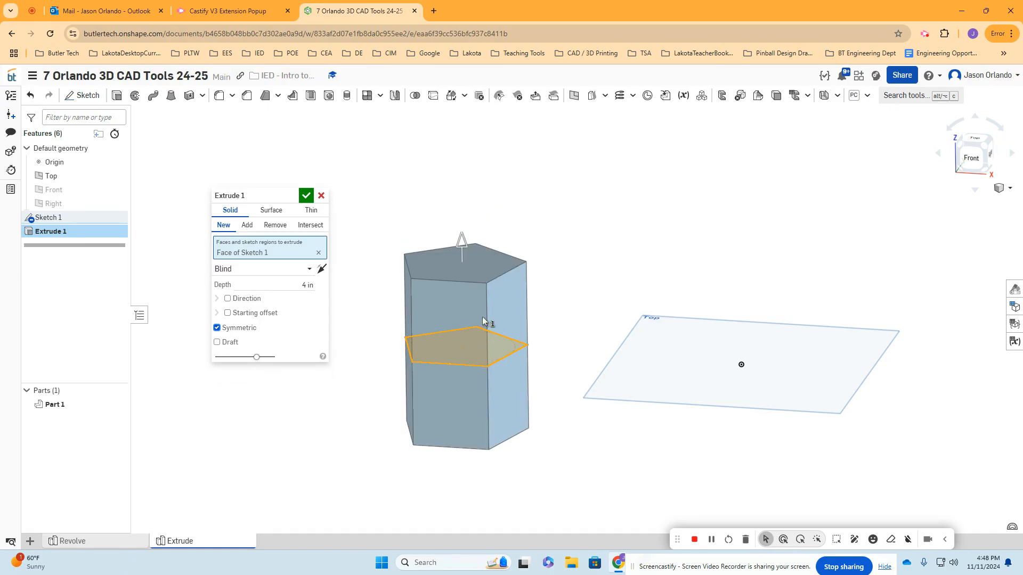
left_click_drag(462, 244, 455, 362)
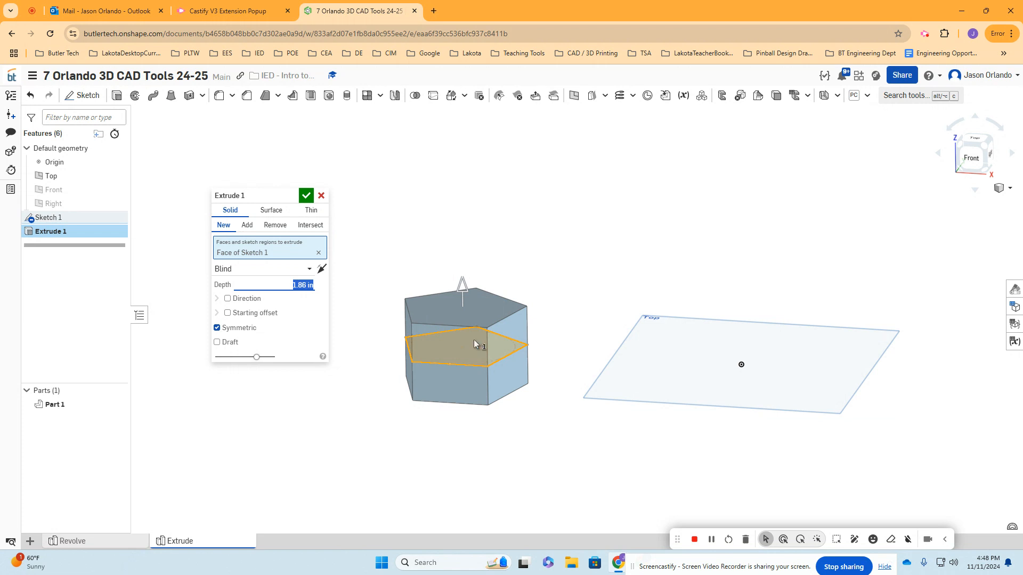
left_click(307, 196)
- Rename the pentagon's extrude feature as Extrude Symmetric
right_click(86, 233)
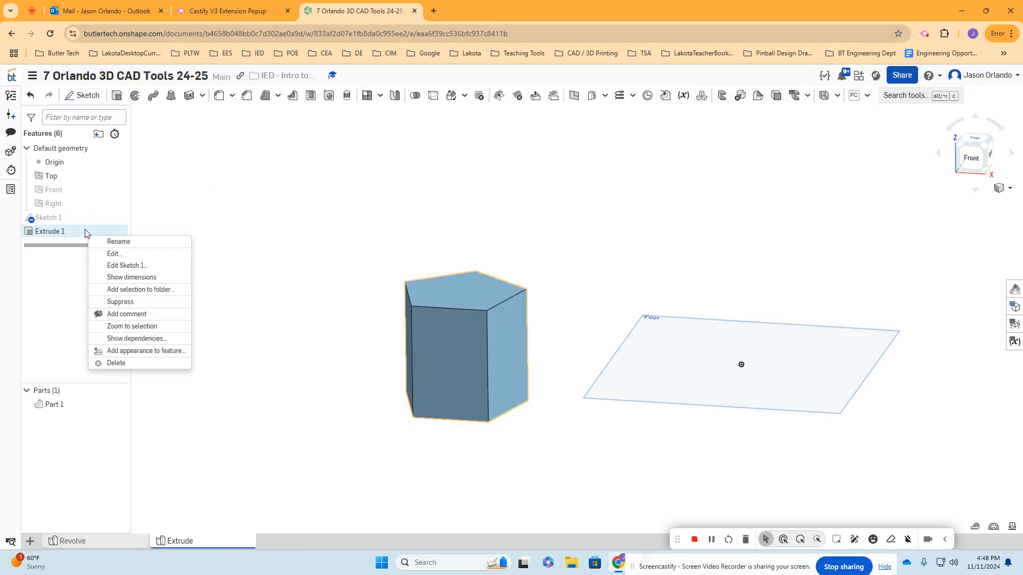
left_click(121, 240)
key("Right")
type("Symme")
key("Return")
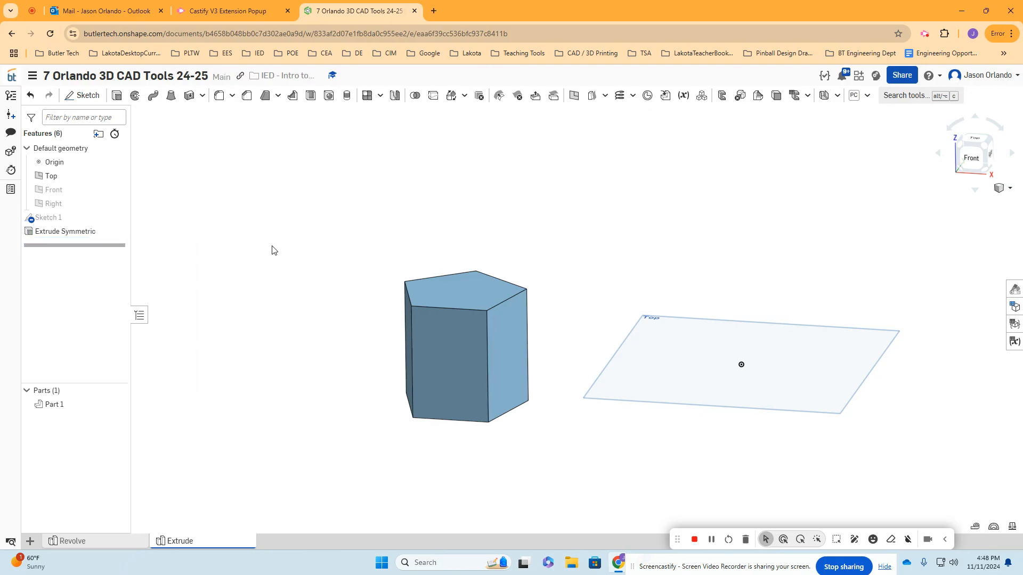
left_click(118, 218)
mouse_move(428, 354)
right_mouse_down()
mouse_move(428, 332)
mouse_move(433, 344)
right_mouse_up()
left_click(118, 217)
- Sketch a six-sided polygon on the Top plane beside the origin, with an inner circle about 2.23 in across, and accept the sketch
left_click(83, 95)
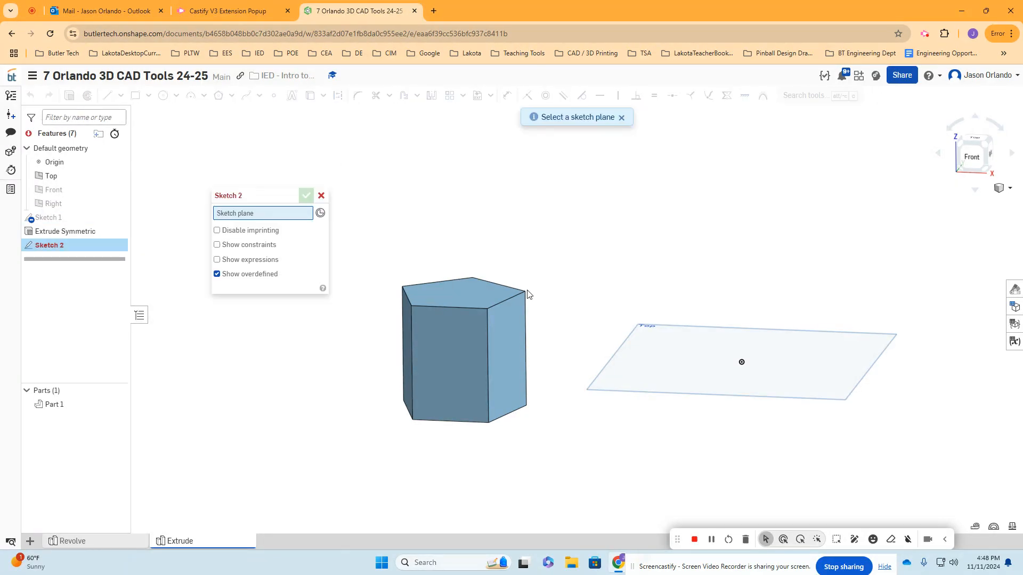
left_click(621, 349)
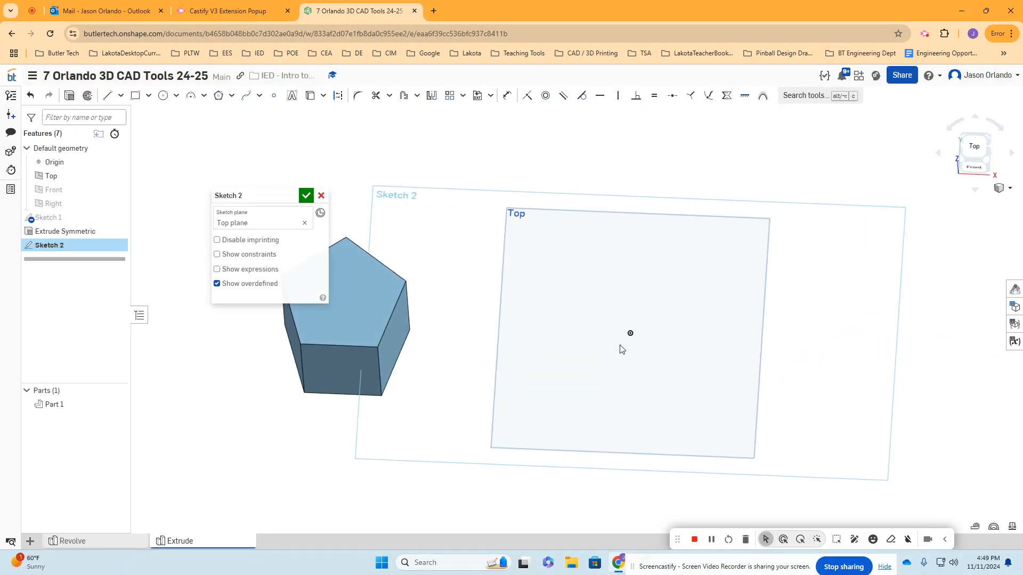
left_click(219, 99)
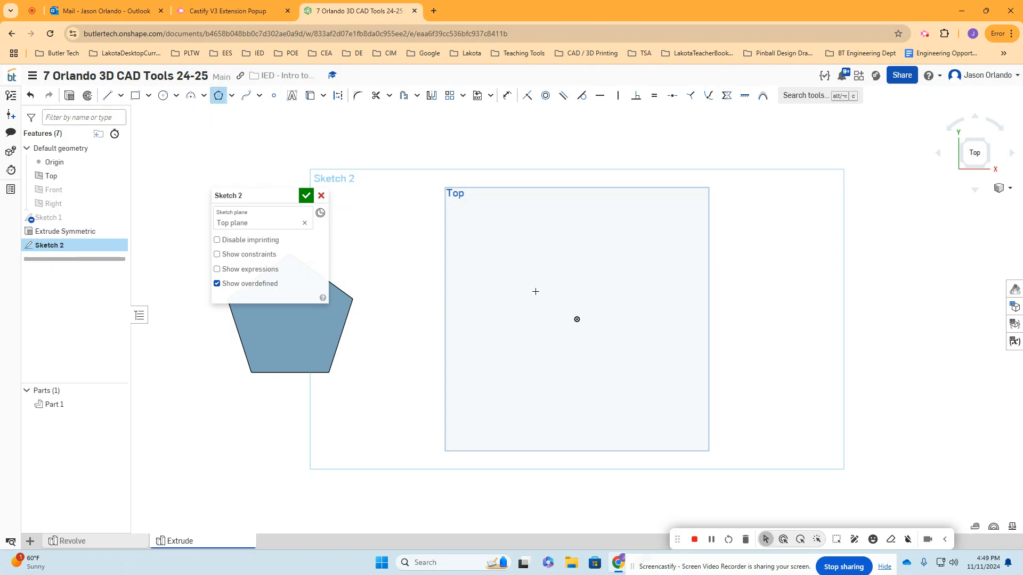
left_click(532, 325)
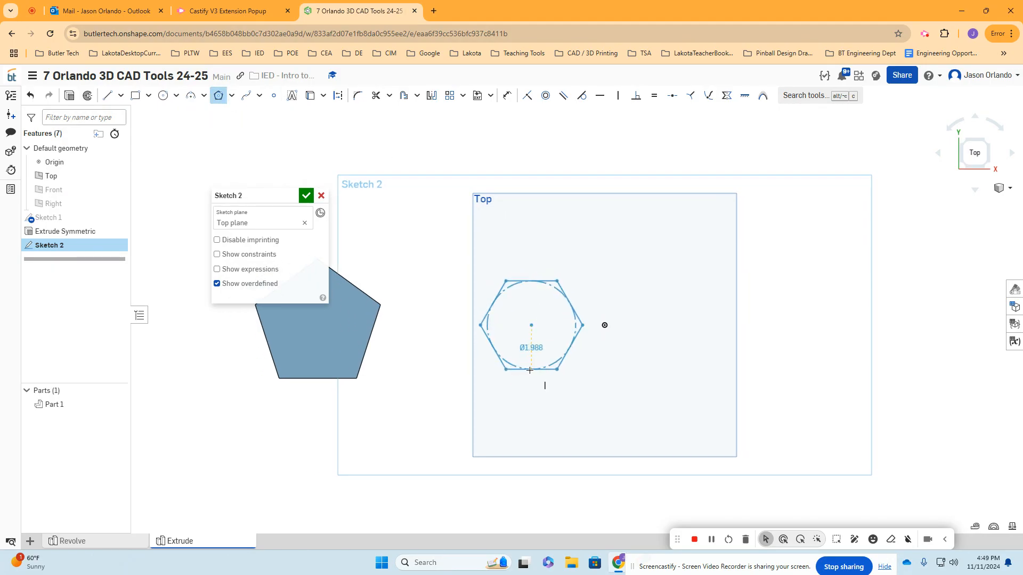
left_click(531, 375)
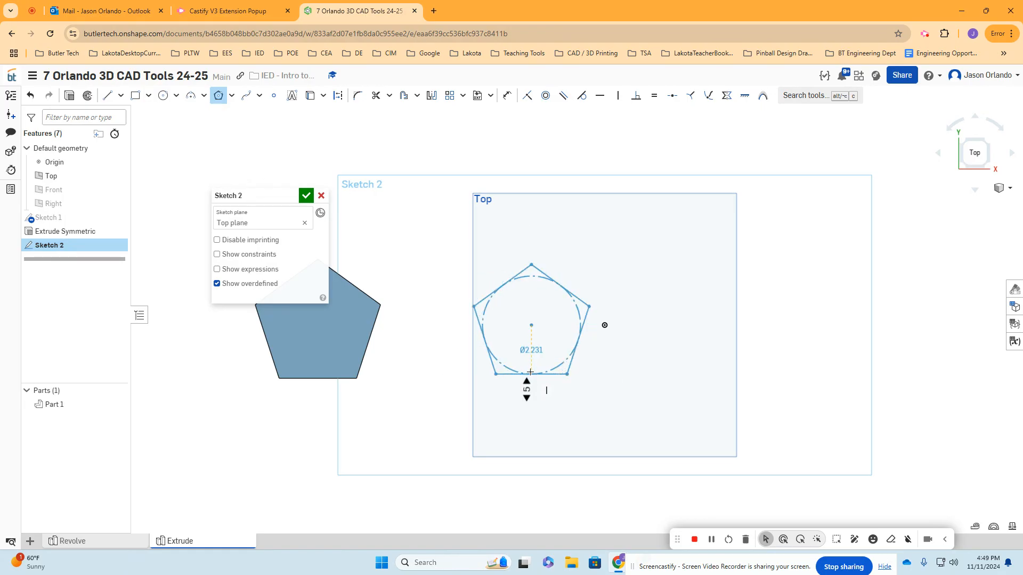
left_click(530, 389)
left_click(307, 196)
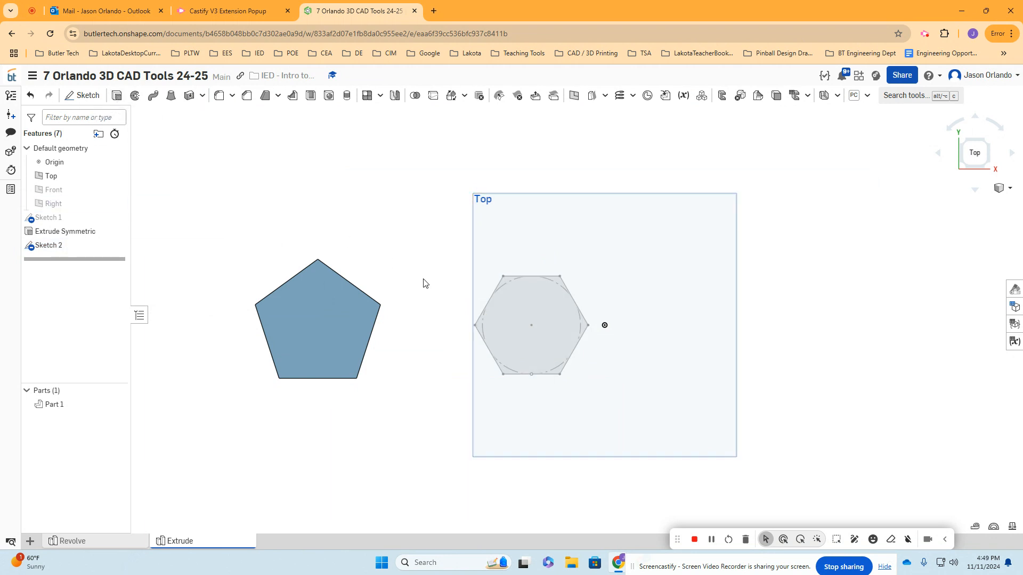
- Extrude the hexagon upward as a new solid with a blind depth of about 2.33 in
right_click_drag(413, 262, 420, 196)
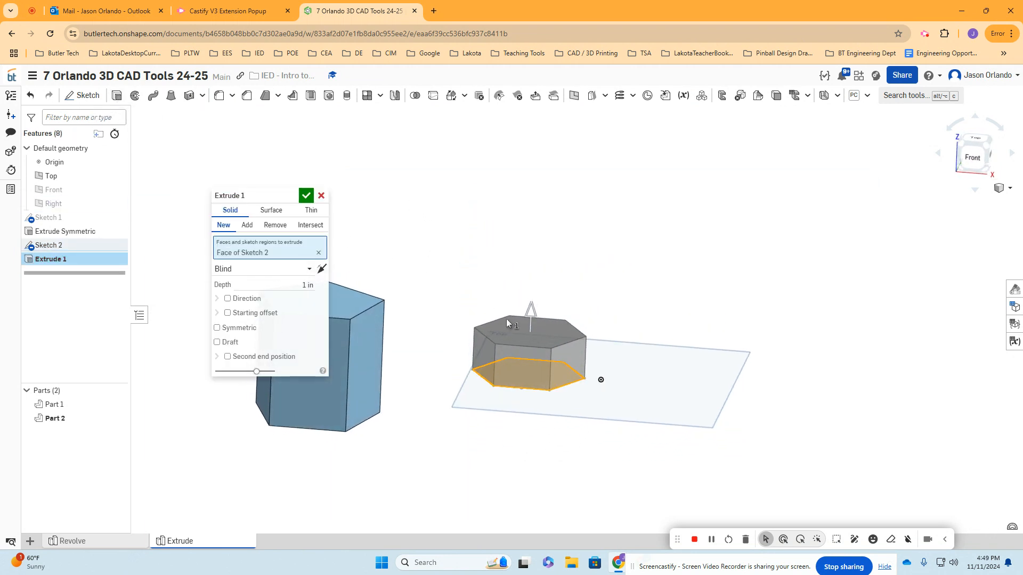
left_click_drag(530, 312, 531, 256)
right_click_drag(694, 311, 704, 291)
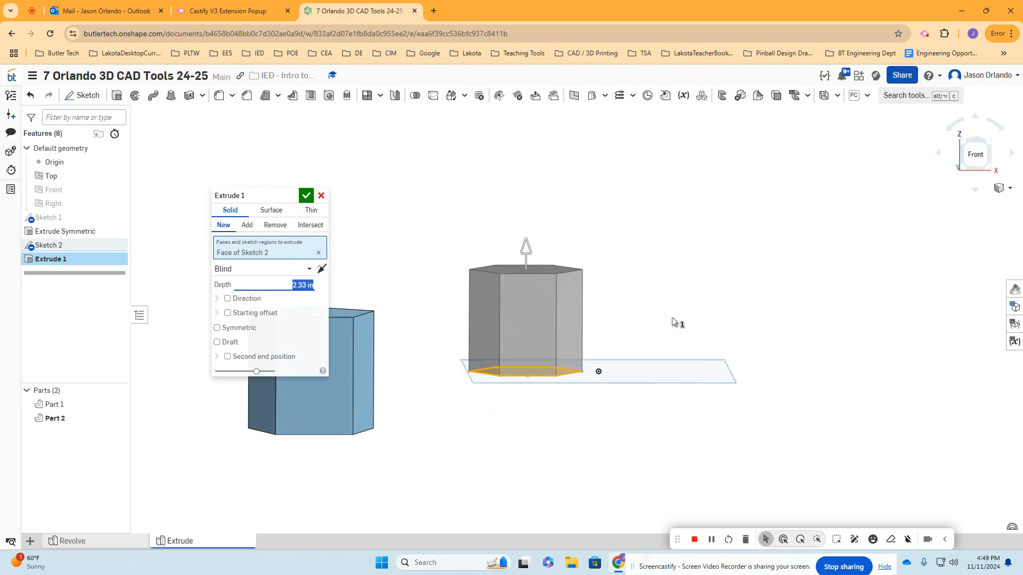
- Turn on draft for the hexagon extrusion and set the draft angle to 10 deg
left_click(217, 342)
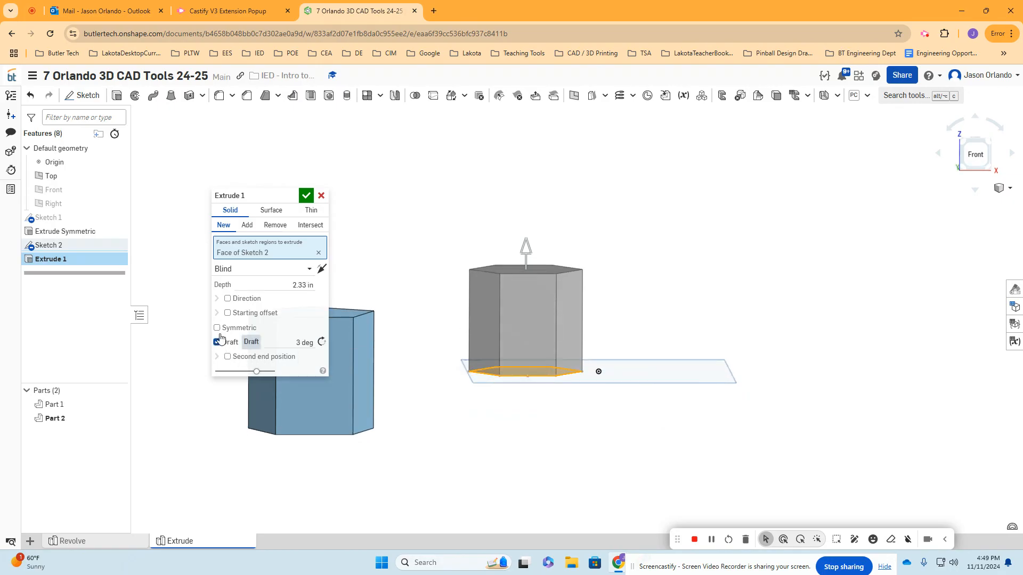
right_click_drag(425, 233, 429, 247)
left_click(281, 342)
type("10")
key("Return")
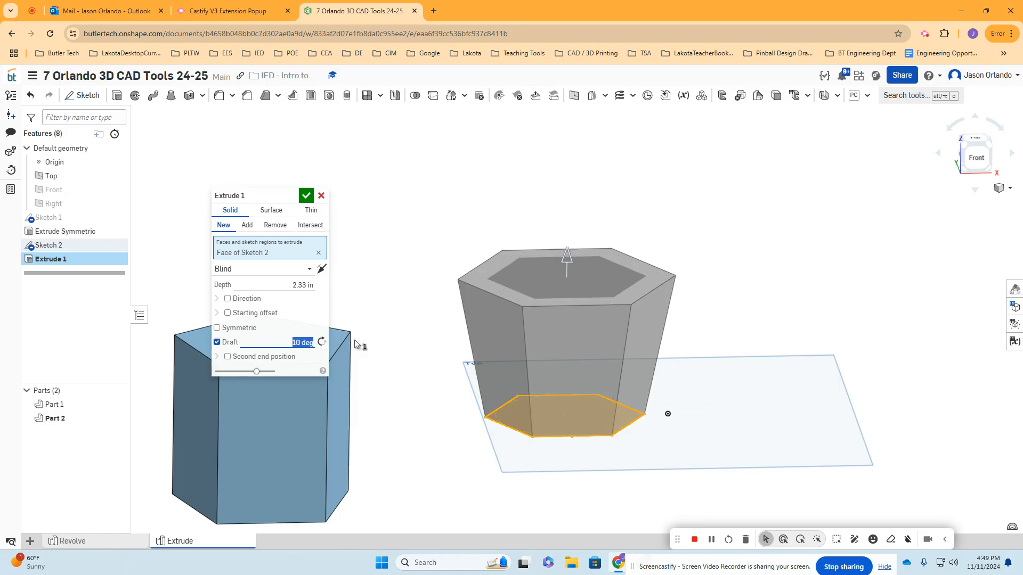
- Try draft angles of 15, 45, 60, 90 and 40 deg on the hexagon extrusion, comparing the slopes from the front
type("15")
key("Return")
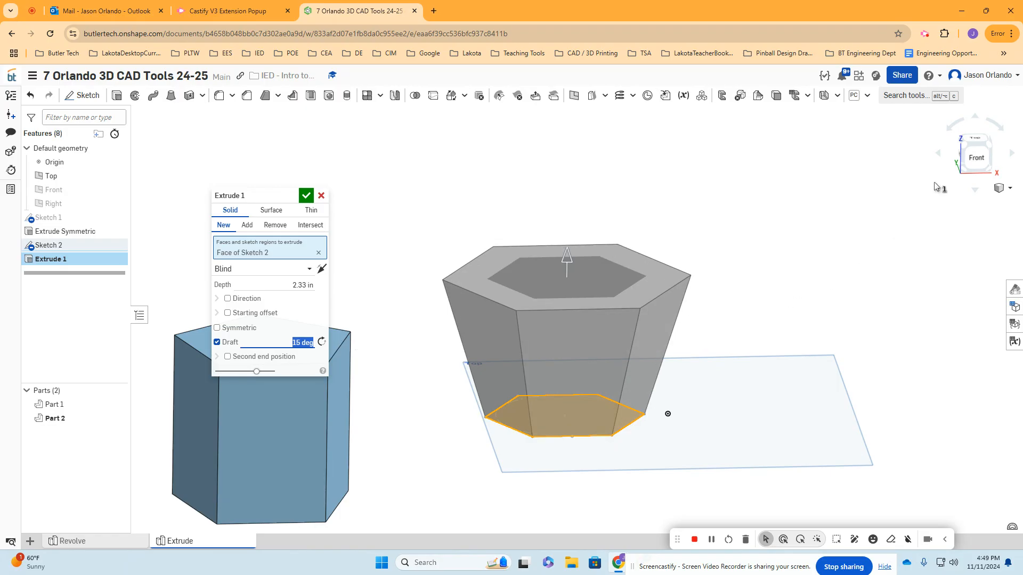
left_click(976, 158)
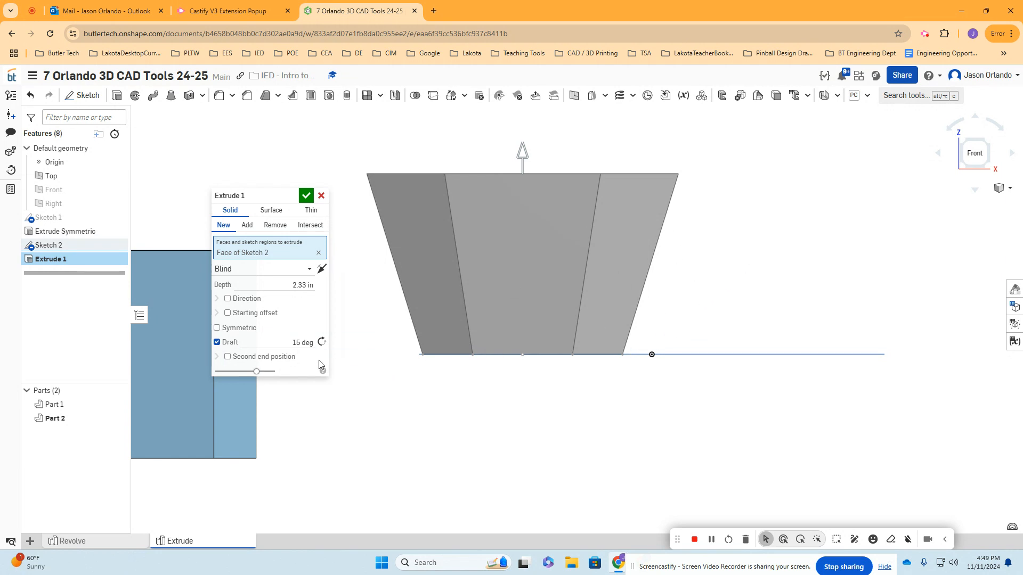
left_click(304, 341)
type("45")
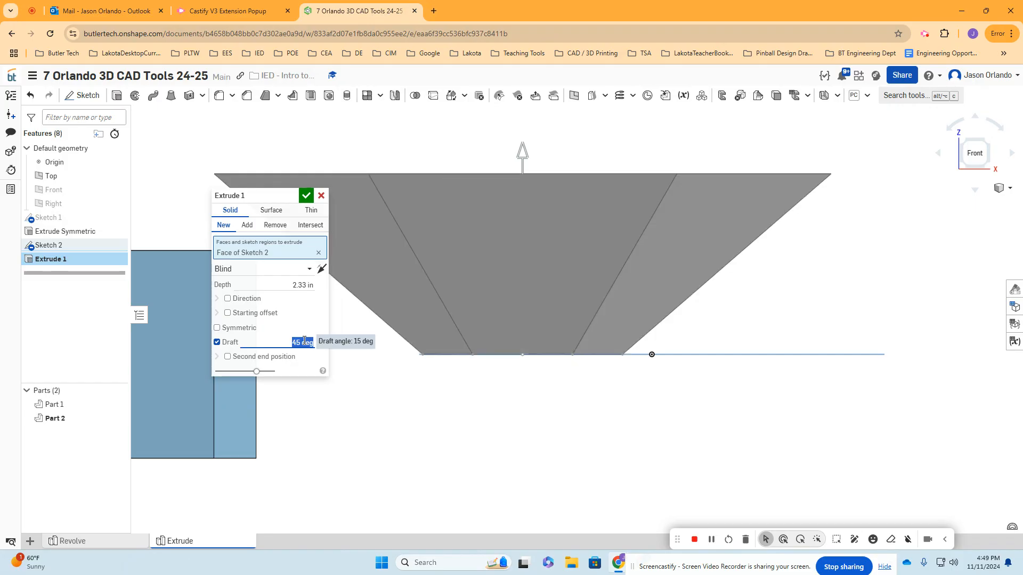
type("60")
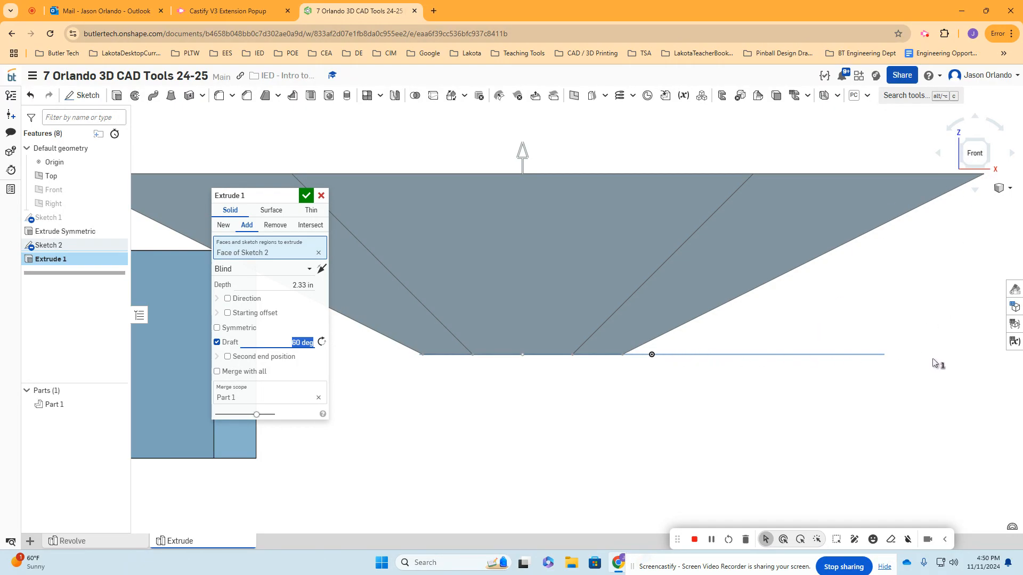
type("90")
key("Return")
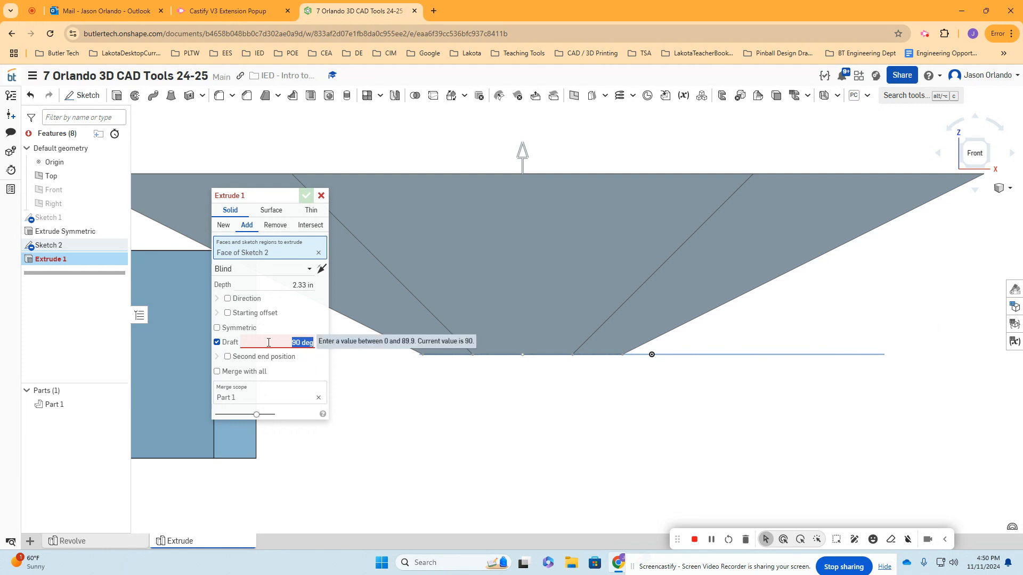
type("40")
key("Return")
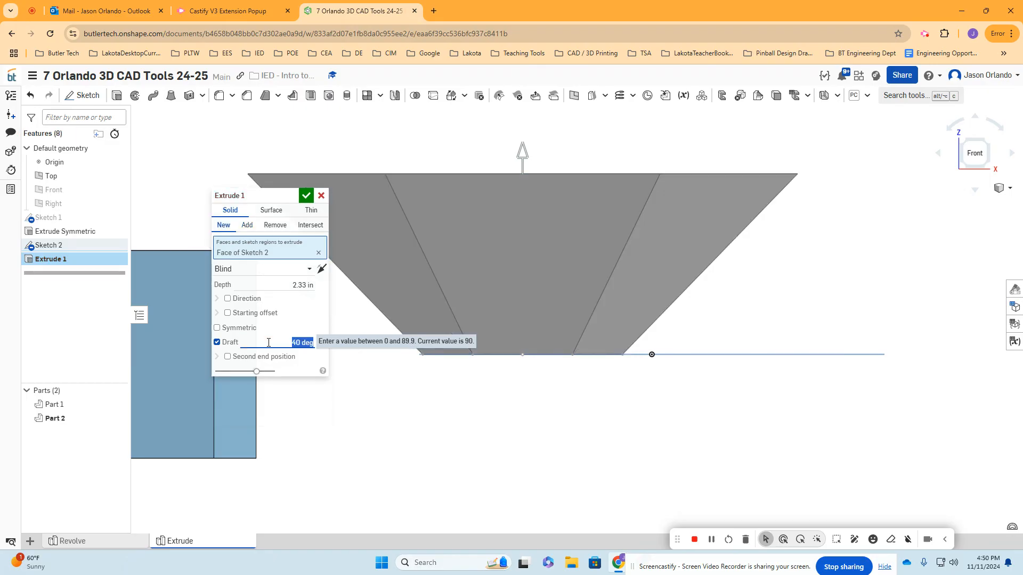
- Reverse the draft direction so the hexagon tapers inward, set the angle to 10 deg, and accept the extrusion
right_click_drag(731, 311, 727, 331)
middle_click_drag(717, 351, 691, 393)
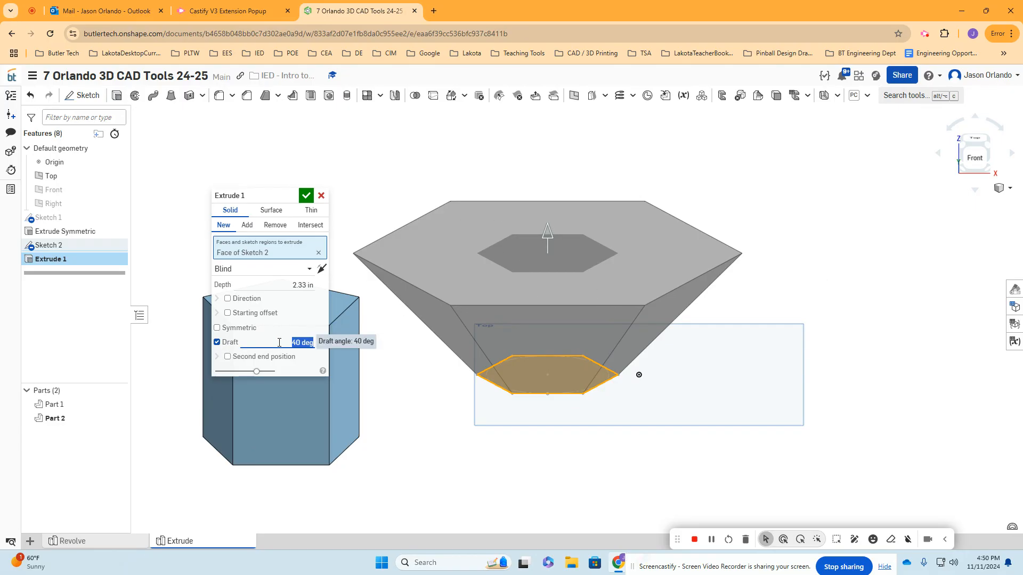
left_click(321, 343)
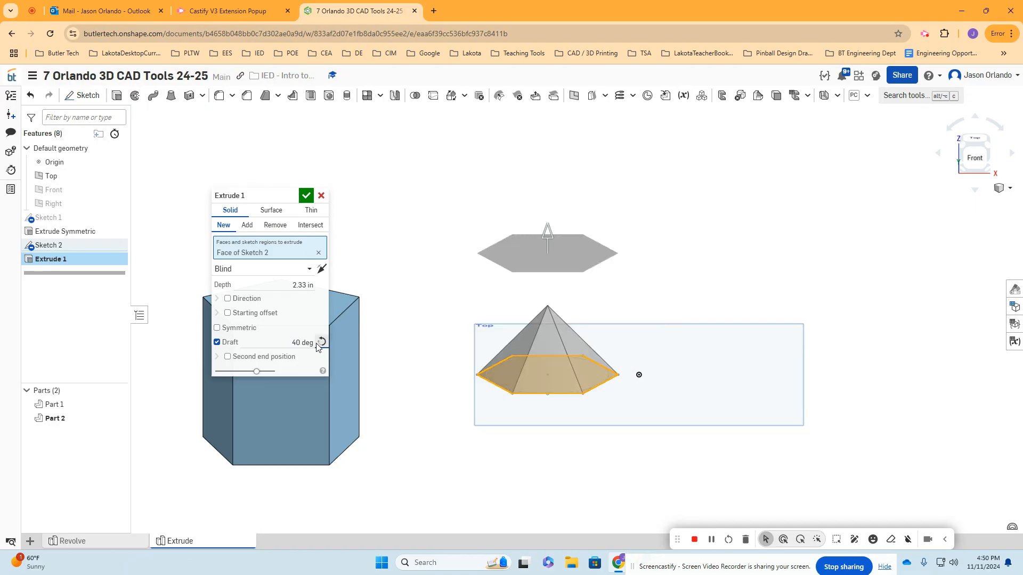
left_click(287, 345)
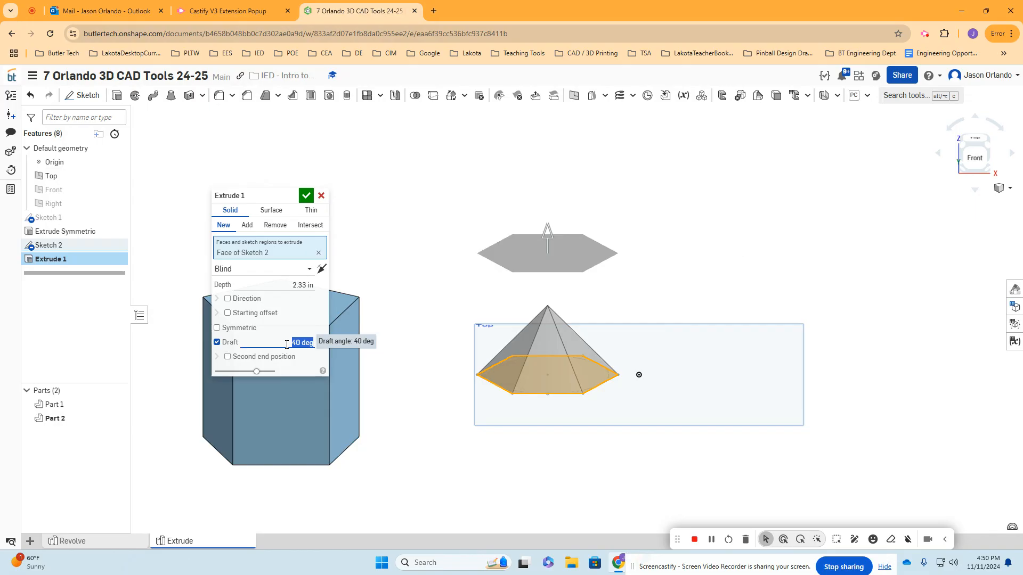
type("10")
key("Return")
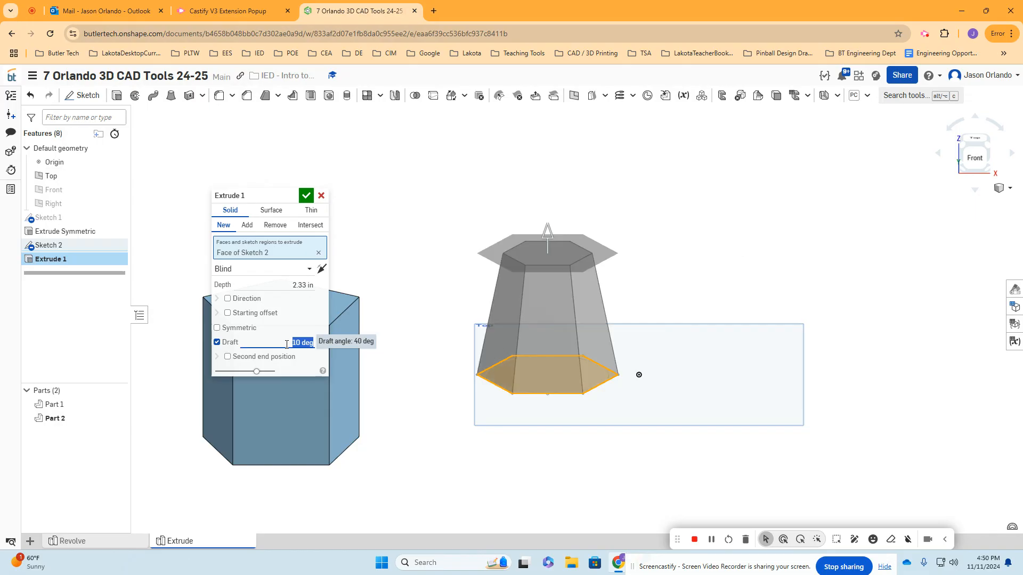
middle_click_drag(565, 296, 557, 309)
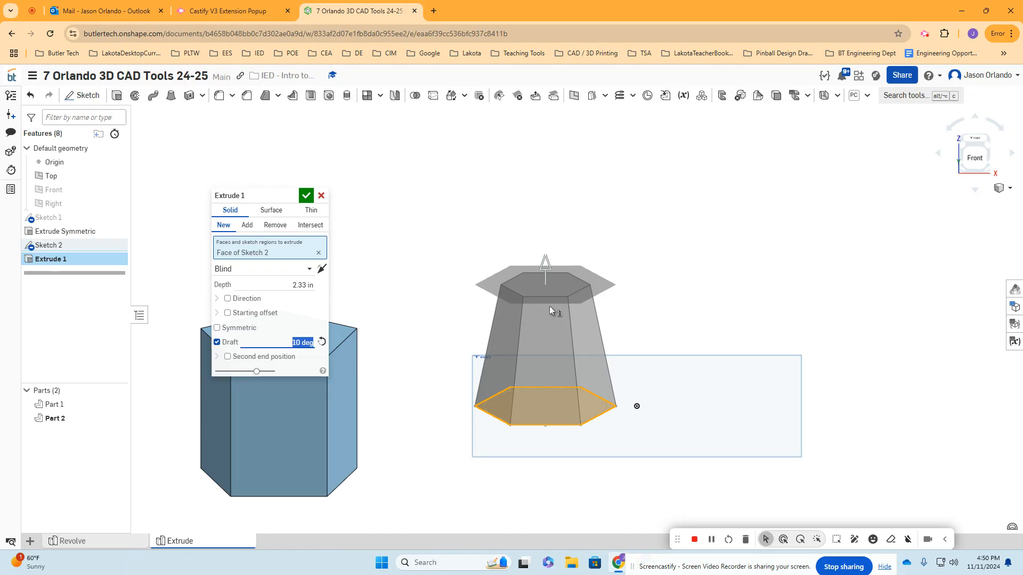
left_click(306, 196)
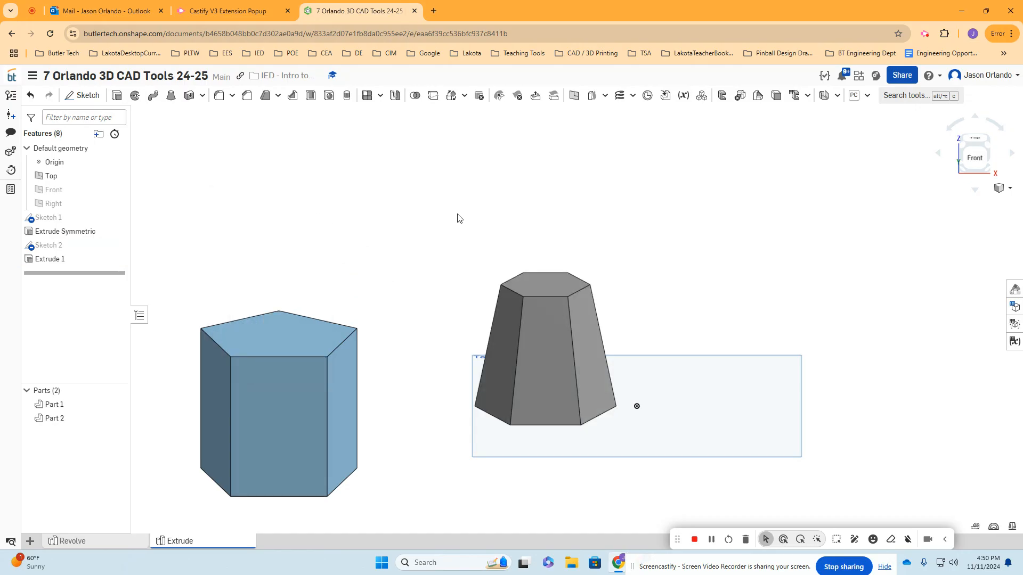
- Rename the hexagon's extrude feature as Extrude Draft
right_click(77, 260)
left_click(105, 272)
key("End")
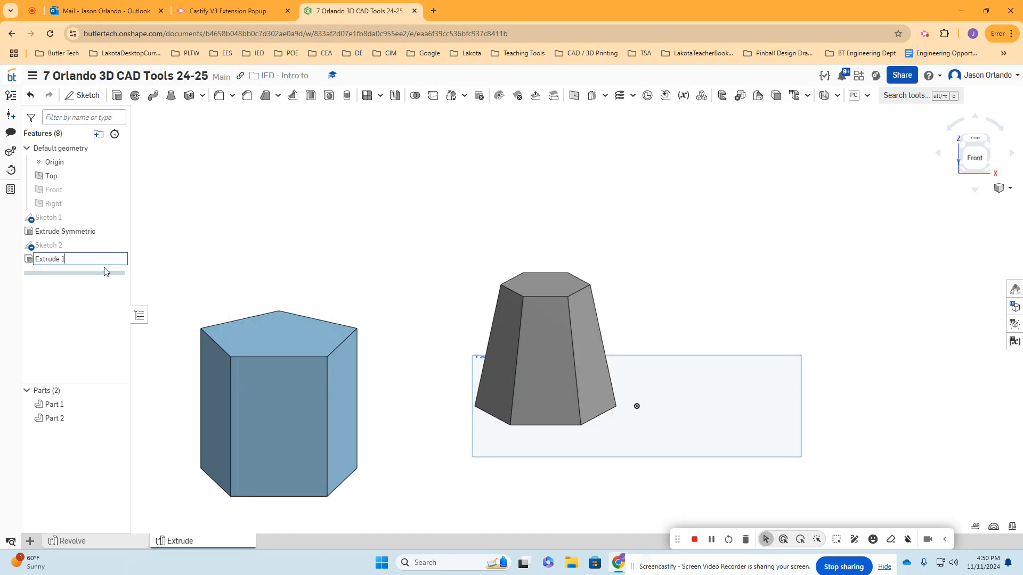
type("Draft")
key("Return")
- Sketch a long, narrow corner rectangle on the Top plane, well clear of the two solids on the +X side, and accept the sketch
scroll(544, 269, "down", 4)
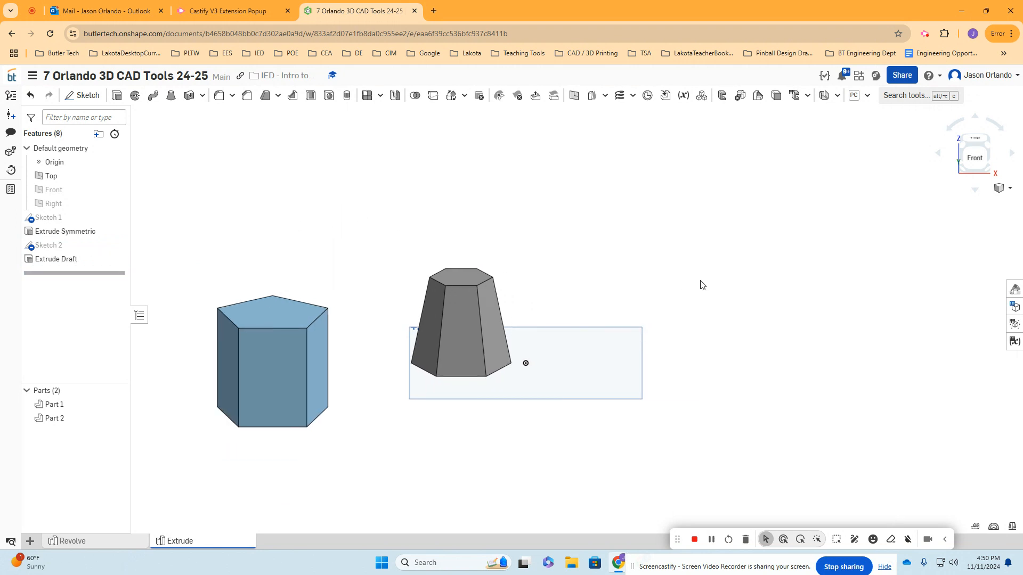
left_click(84, 96)
left_click(563, 302)
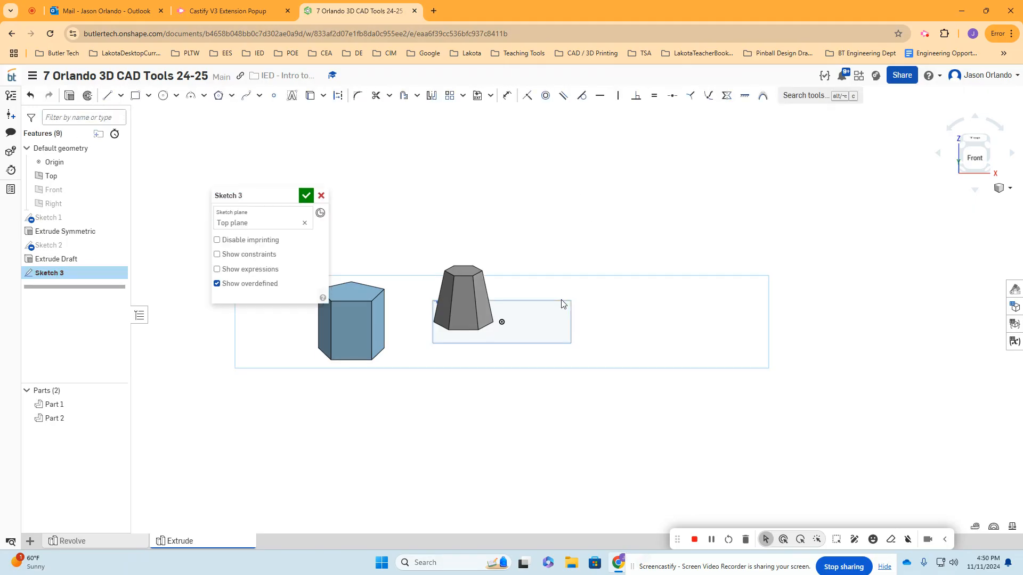
key("n")
middle_click_drag(830, 300, 632, 299)
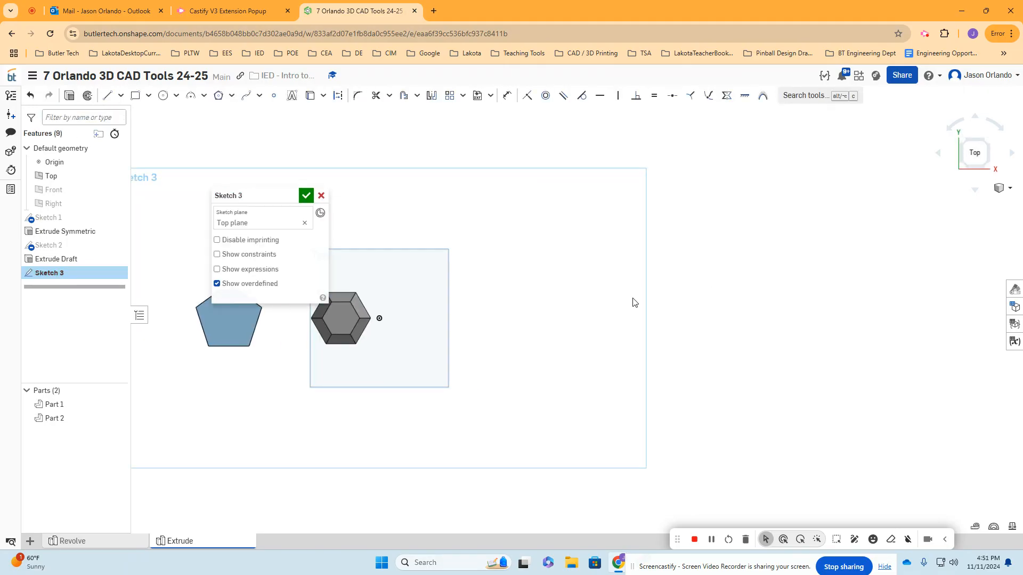
left_click(135, 95)
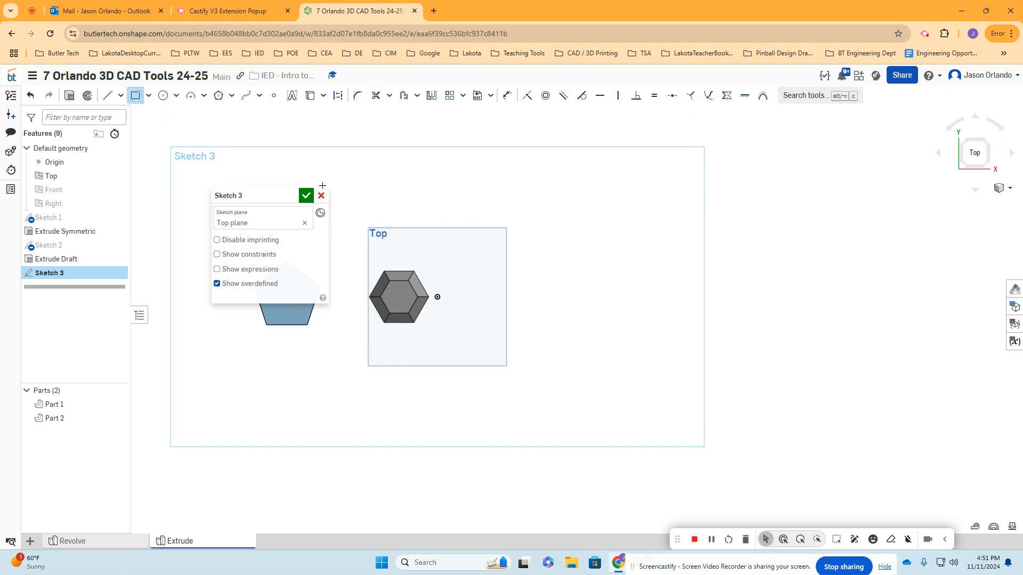
scroll(575, 281, "up", 1)
middle_click_drag(716, 256, 595, 221)
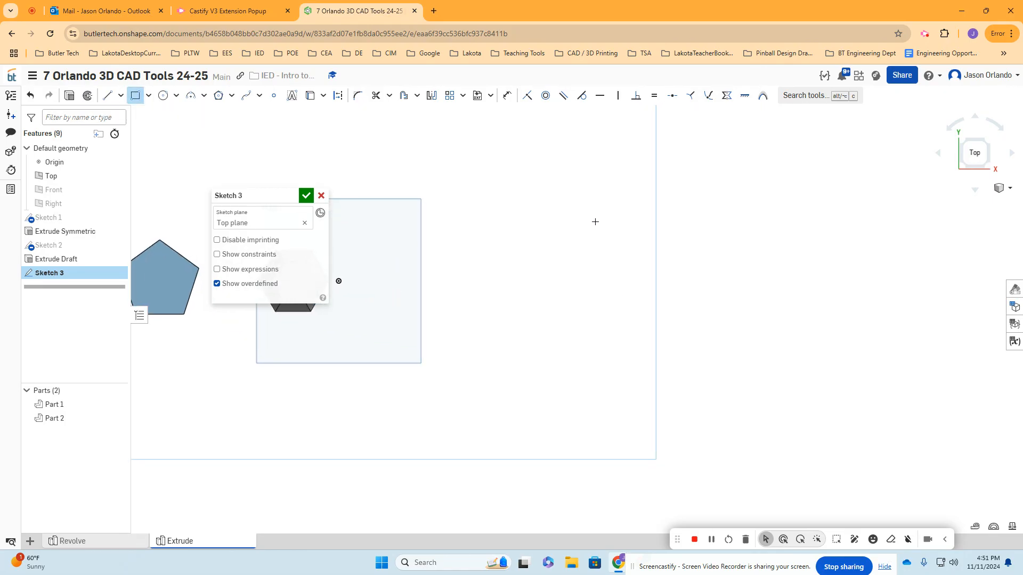
left_click(598, 217)
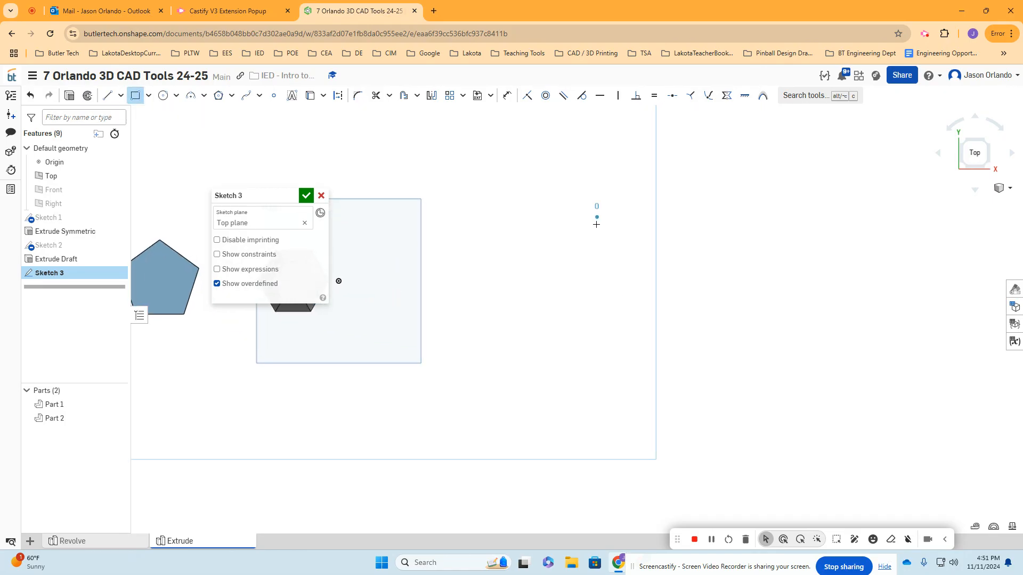
left_click(624, 403)
mouse_move(624, 403)
right_mouse_down()
mouse_move(490, 359)
mouse_move(495, 323)
mouse_move(521, 297)
mouse_move(502, 318)
right_mouse_up()
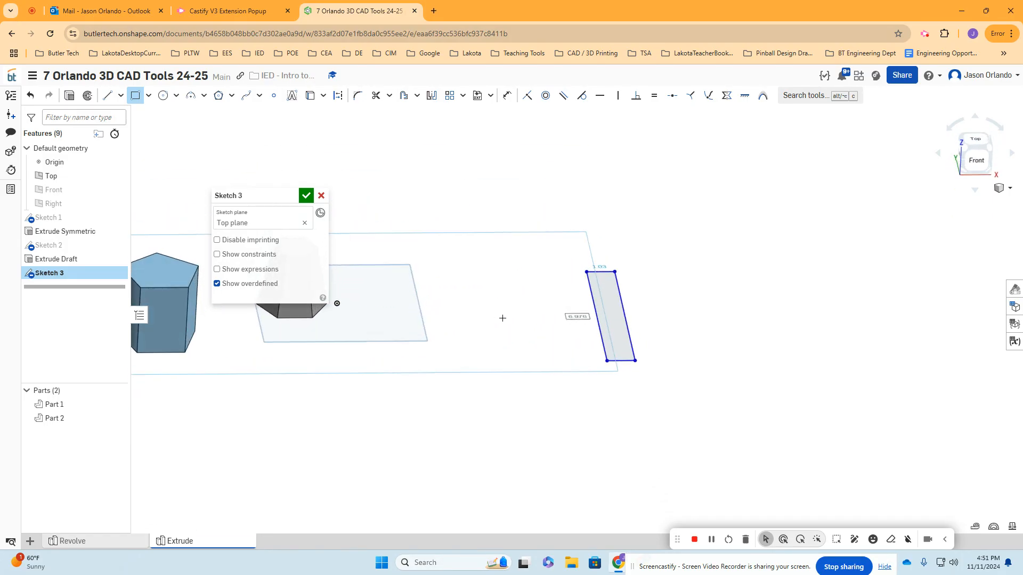
scroll(646, 344, "up", 2)
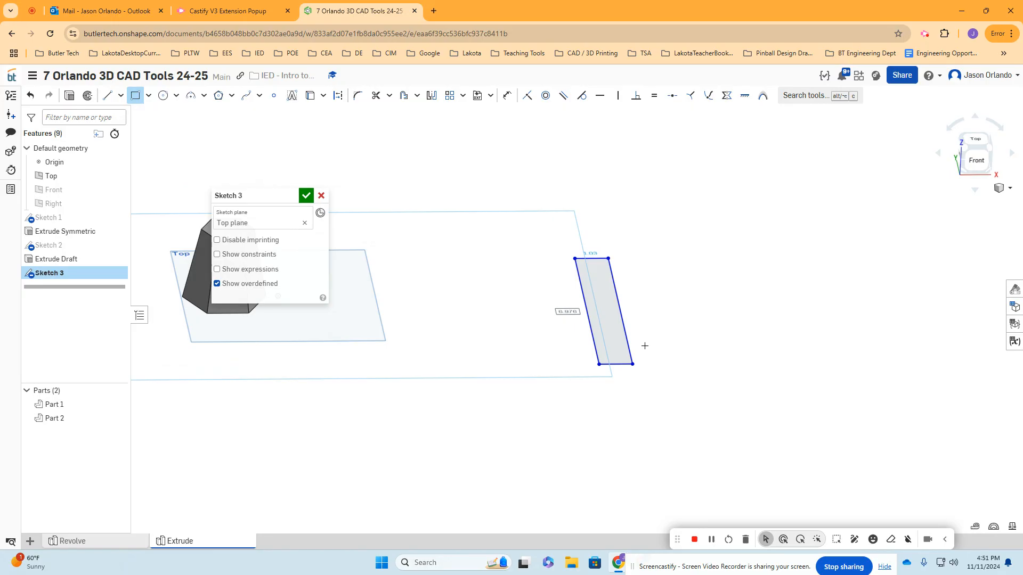
key("Return")
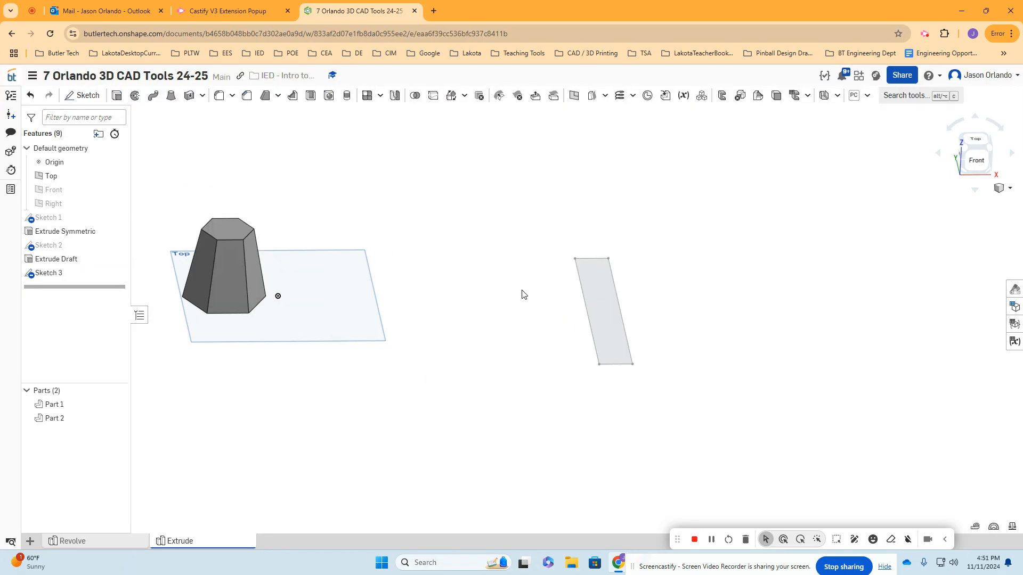
- Extrude the long rectangle 1 in as a new solid with an 8 deg draft tapering inward
mouse_move(526, 284)
right_mouse_down()
mouse_move(518, 290)
mouse_move(535, 282)
right_mouse_up()
left_click(117, 95)
left_click(572, 275)
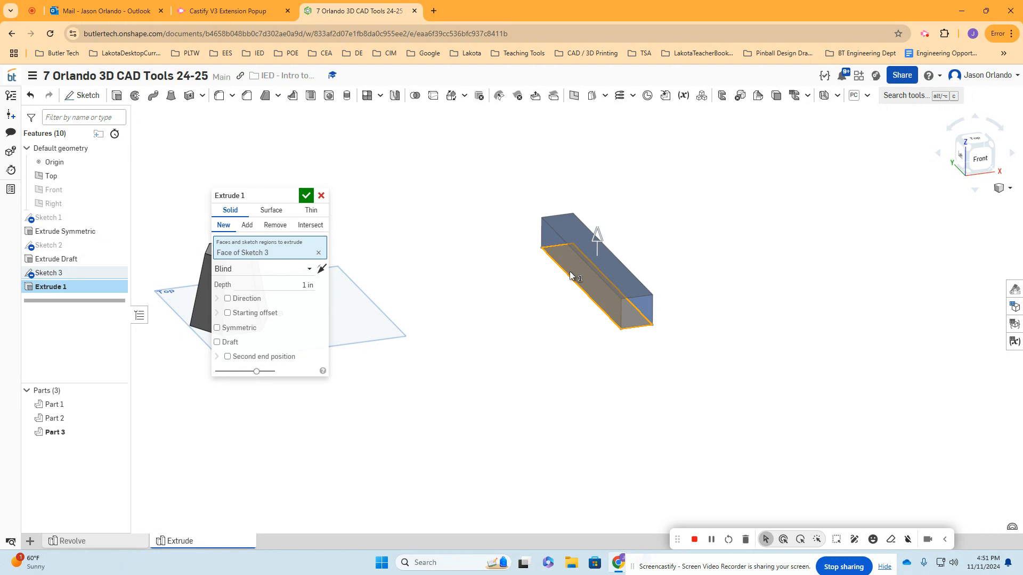
scroll(613, 261, "down", 3)
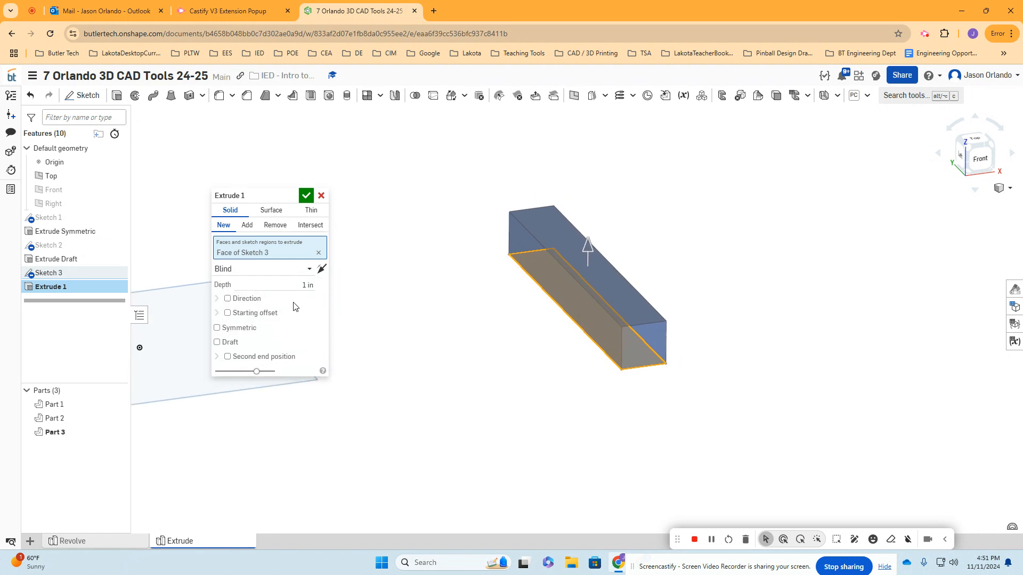
left_click(218, 342)
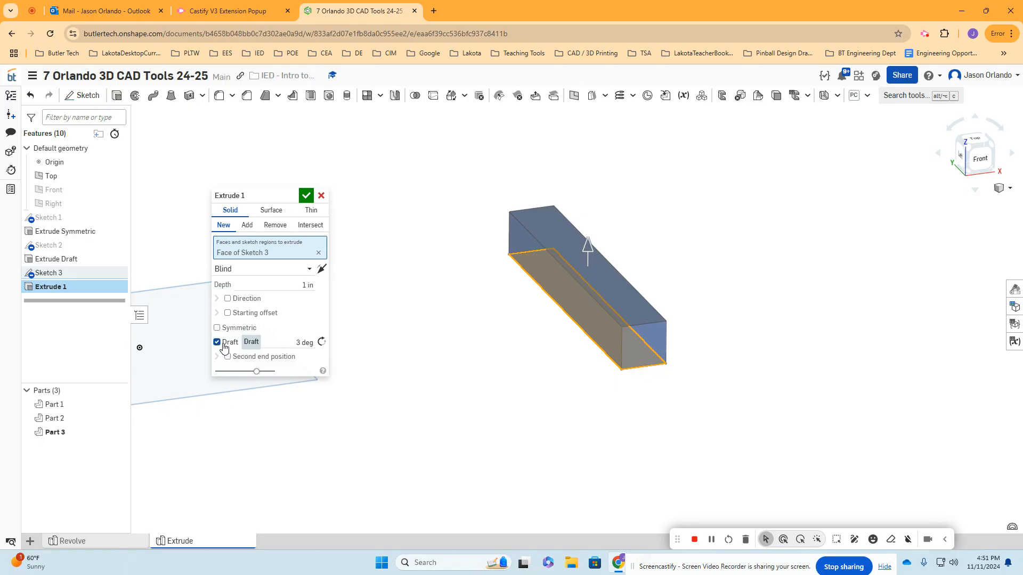
left_click(291, 343)
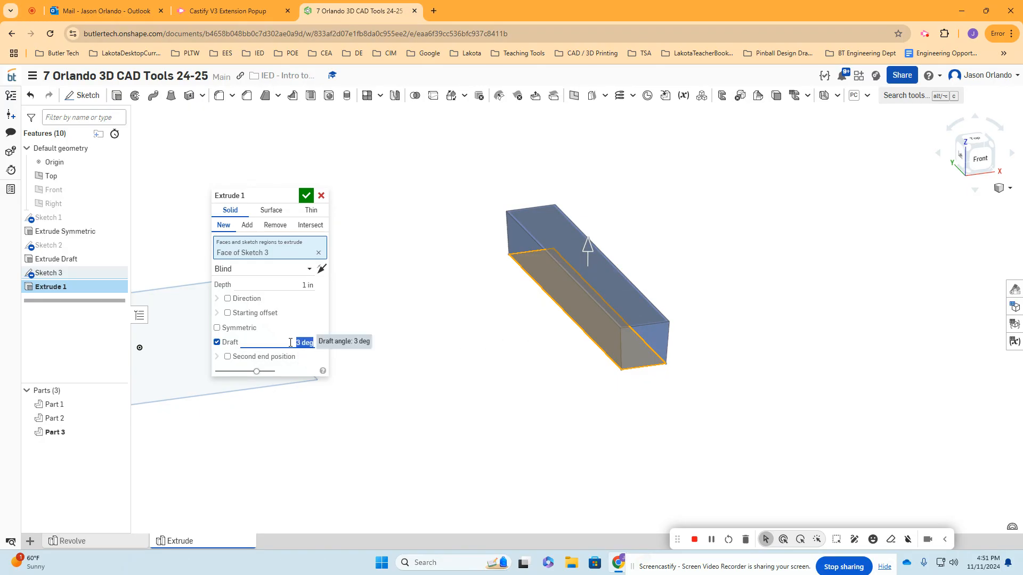
type("8")
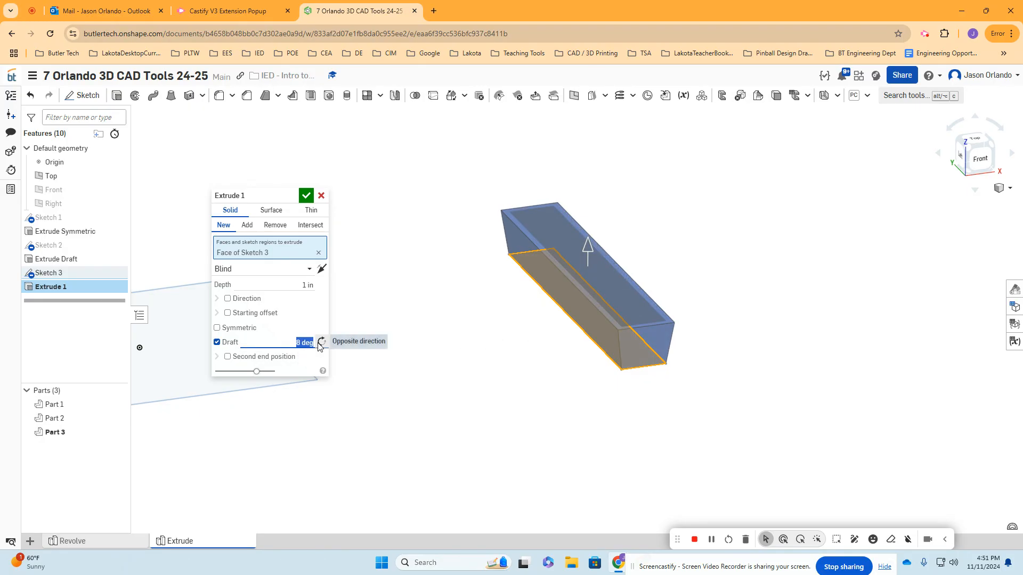
mouse_move(574, 321)
right_mouse_down()
mouse_move(564, 304)
mouse_move(554, 310)
mouse_move(571, 305)
mouse_move(580, 321)
right_mouse_up()
scroll(580, 325, "up", 2)
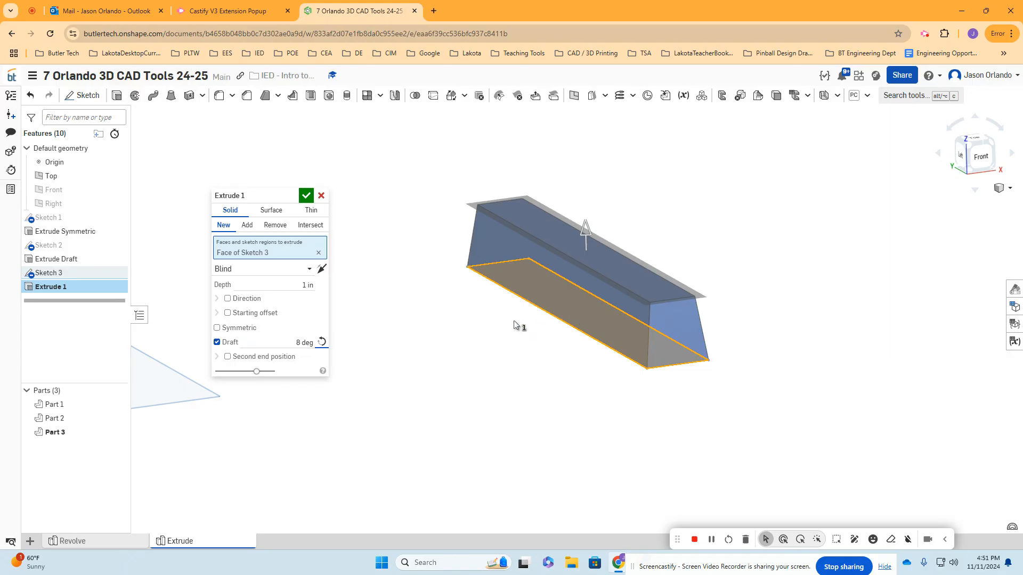
- Try the Symmetric option on the drafted bar's extrusion, comparing it with the one-sided version
left_click(231, 332)
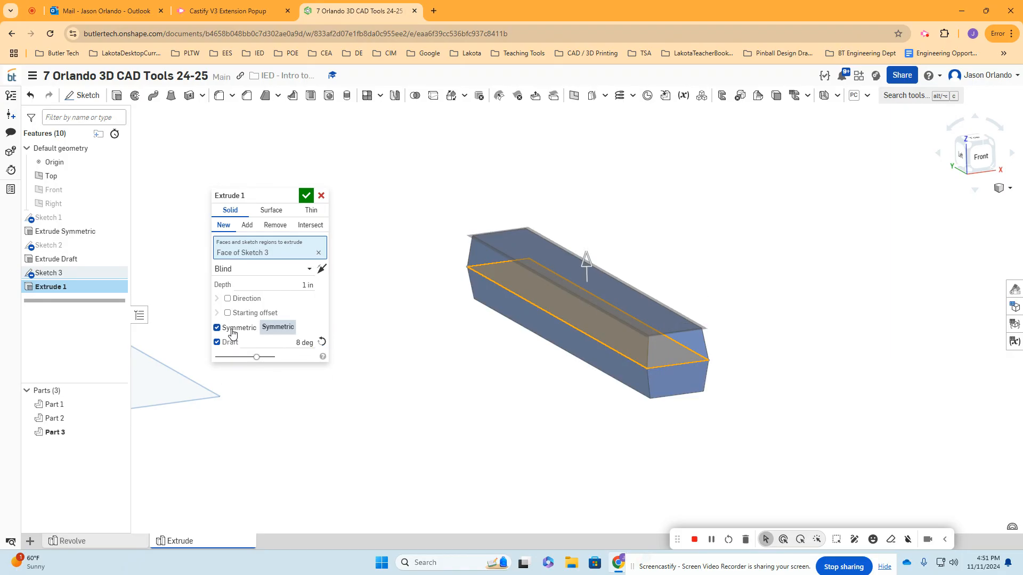
left_click(232, 332)
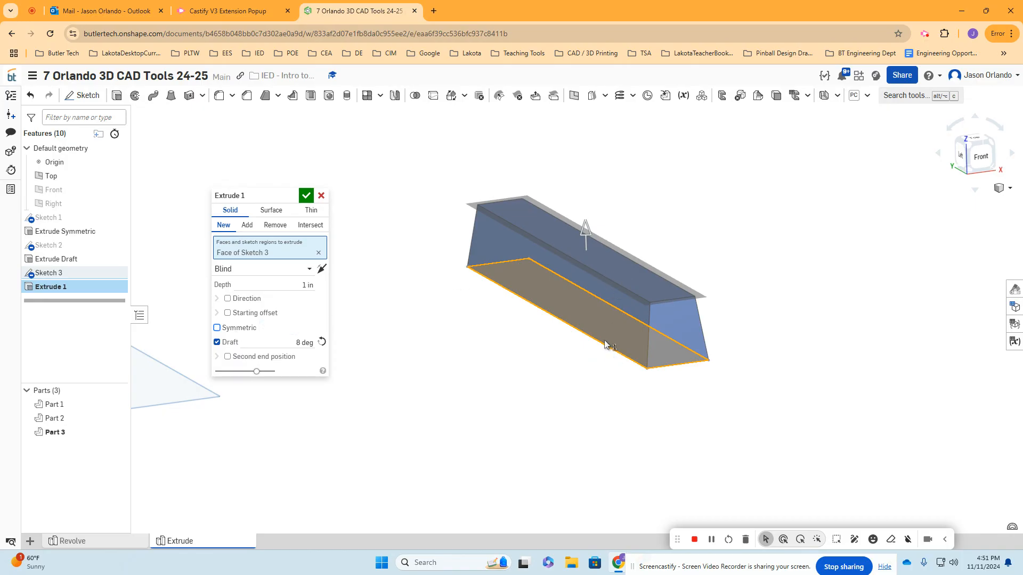
left_click(248, 331)
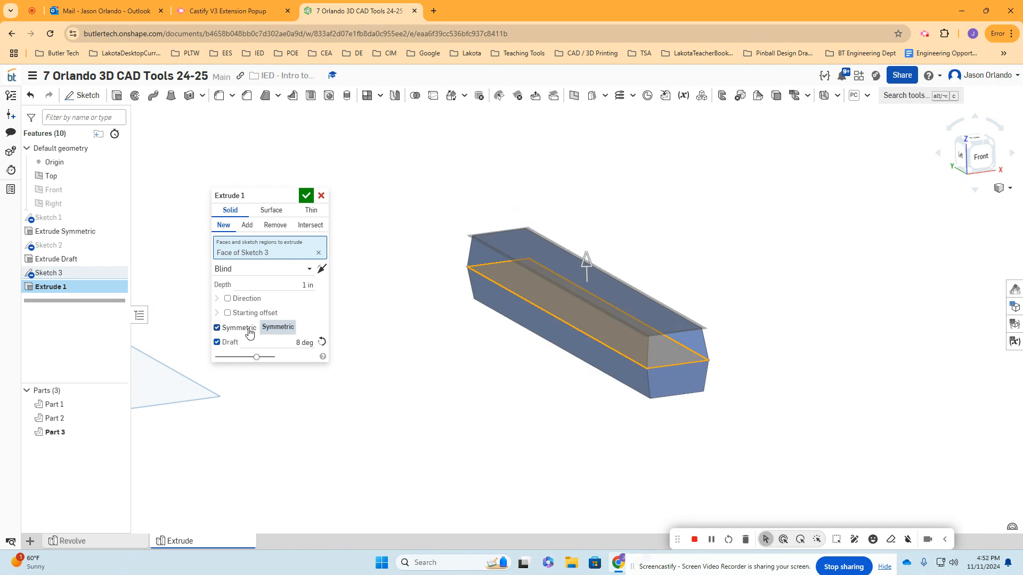
left_click(249, 331)
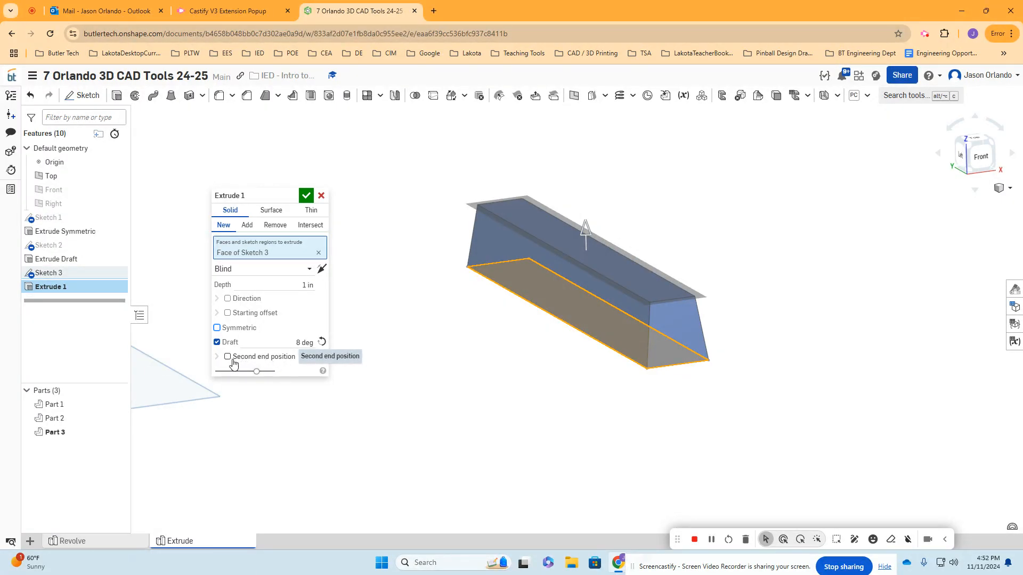
left_click(217, 328)
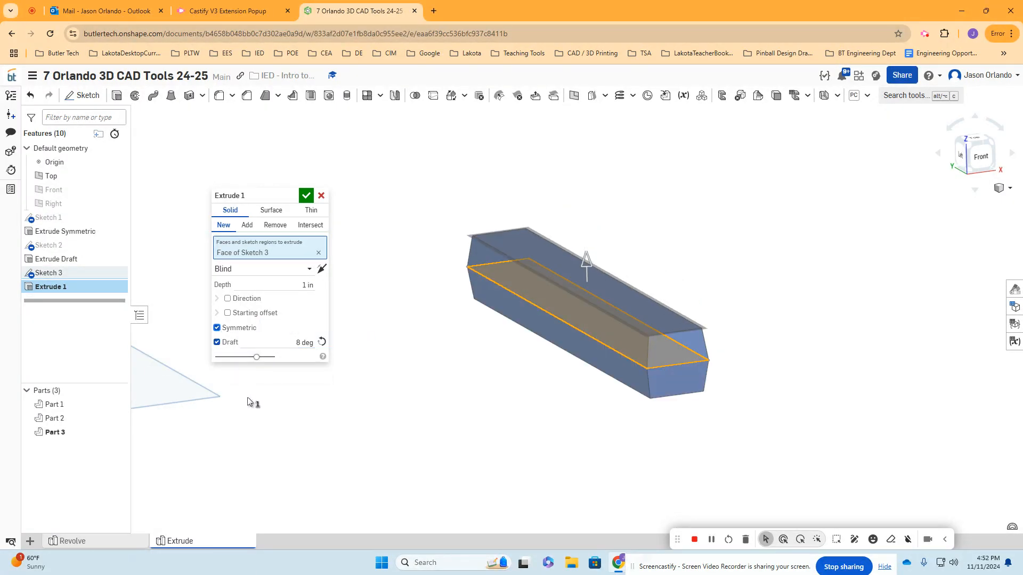
left_click(239, 328)
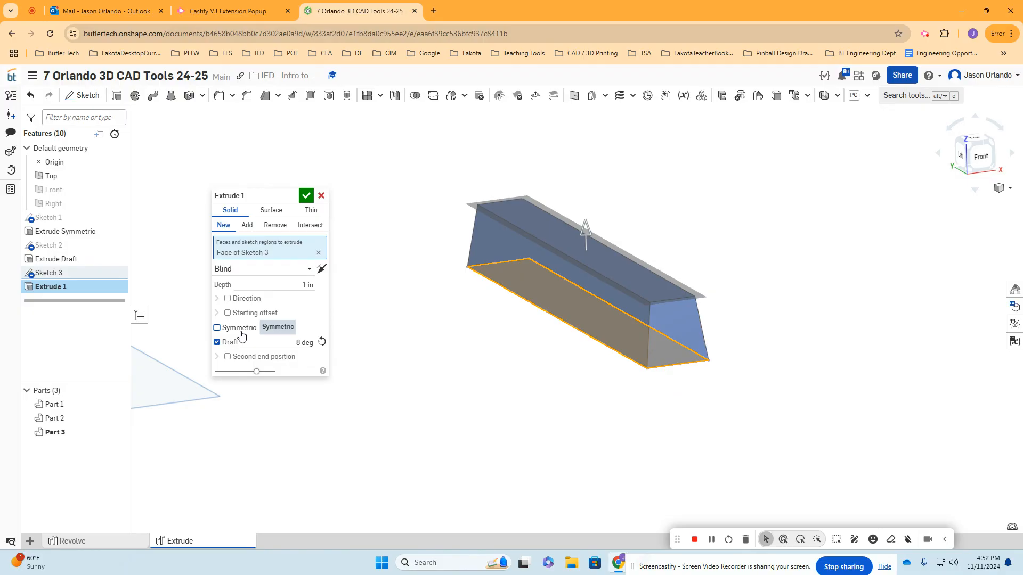
- Add a Blind second end position to the bar's extrusion and pull its depth down to about 2.47 in
left_click(228, 357)
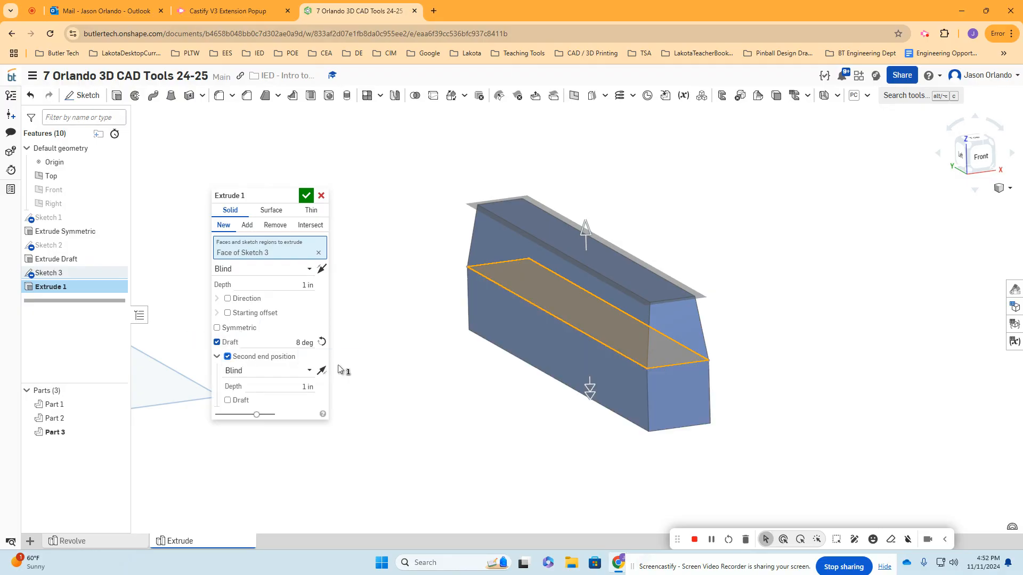
scroll(520, 393, "up", 1)
middle_click_drag(519, 392, 533, 338)
left_click_drag(607, 337, 610, 441)
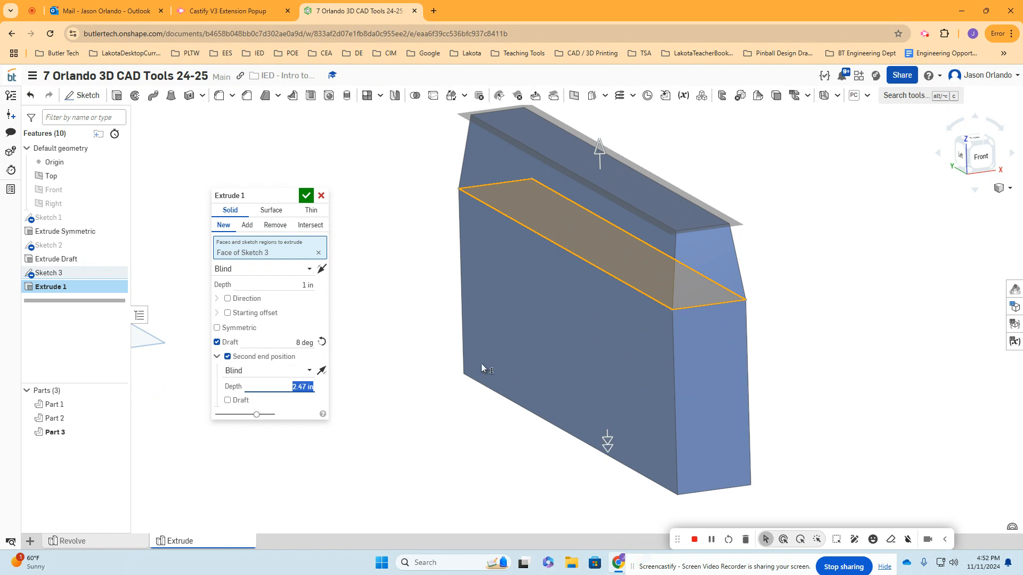
- Apply a 70 deg outward draft to the second end position of the bar's extrusion
scroll(481, 363, "down", 3)
left_click(228, 400)
type("70")
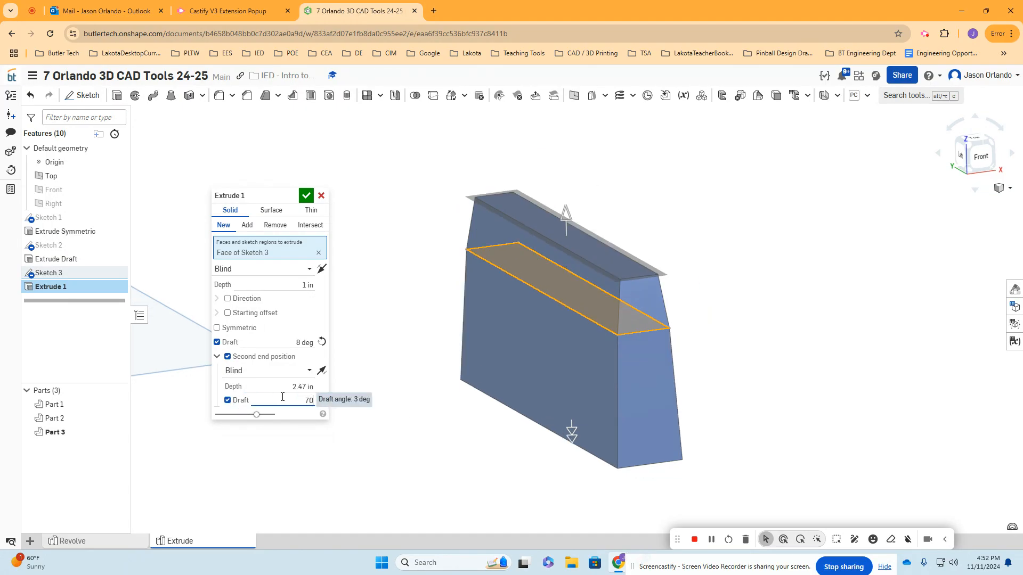
key("Return")
scroll(428, 337, "down", 5)
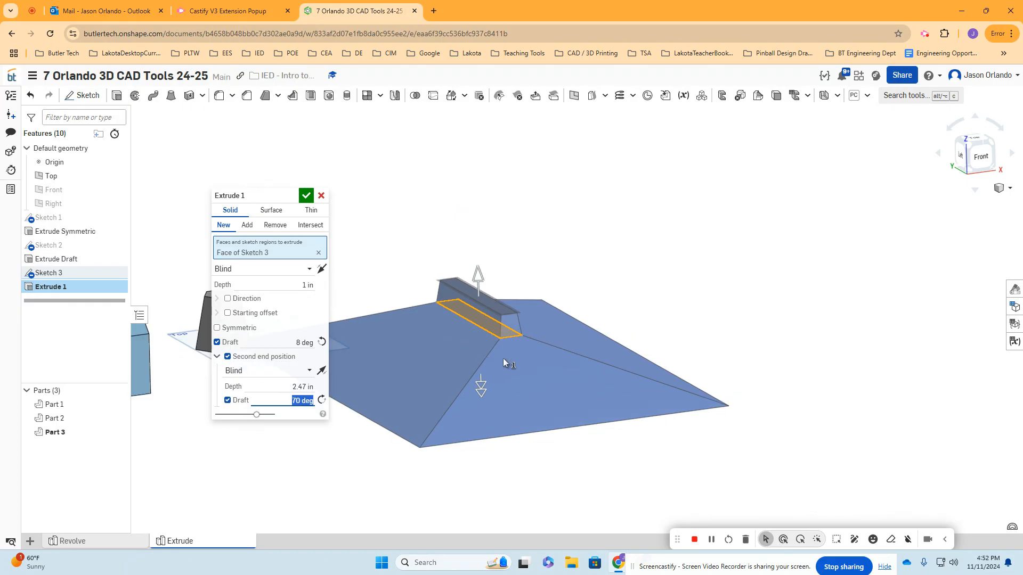
- Shorten the second end position's depth to about 1.43 in and accept the extrusion
left_click_drag(487, 386, 490, 373)
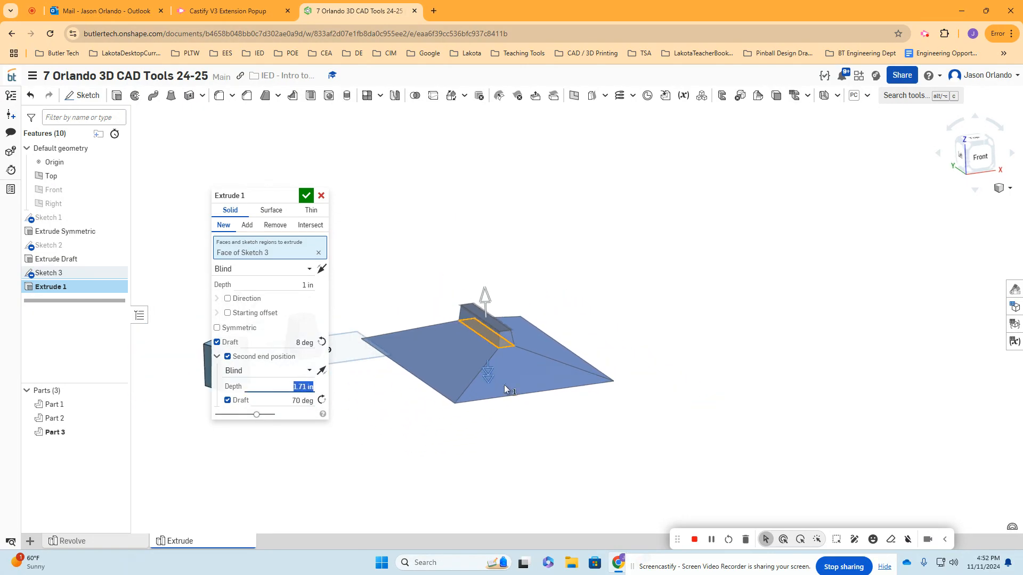
middle_click_drag(492, 378, 584, 408)
left_click_drag(575, 394, 575, 383)
left_click(306, 195)
- Rename the rectangular bar's extrude feature as Extrude Second End Position
right_click_drag(393, 205, 451, 219)
right_click(59, 286)
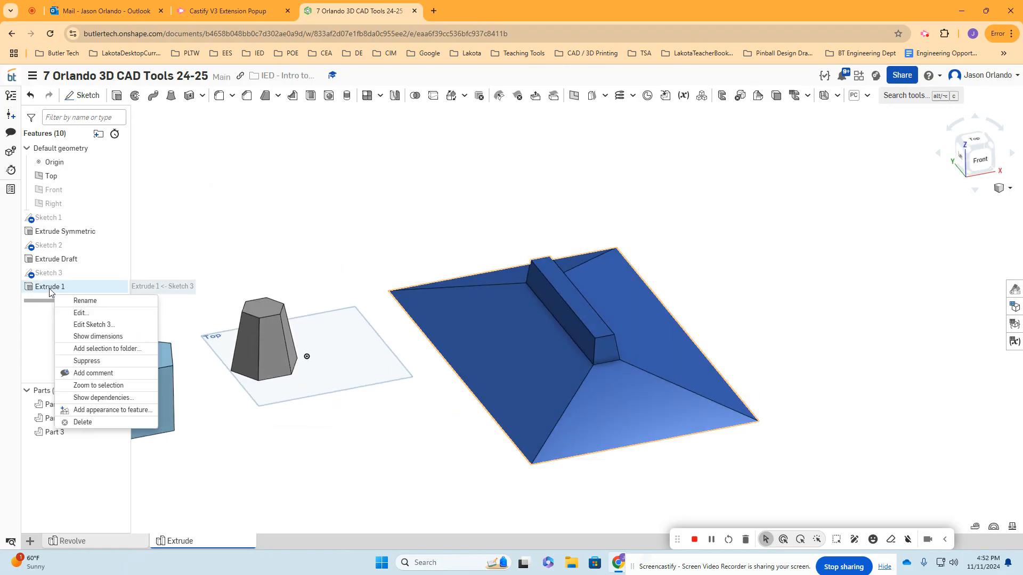
right_click(74, 288)
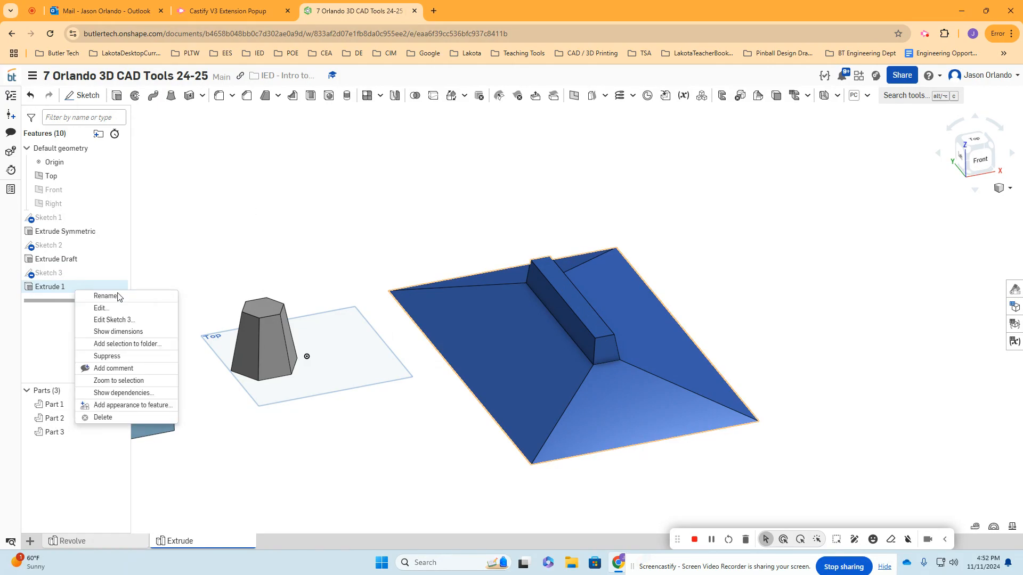
left_click(102, 295)
left_click(119, 292)
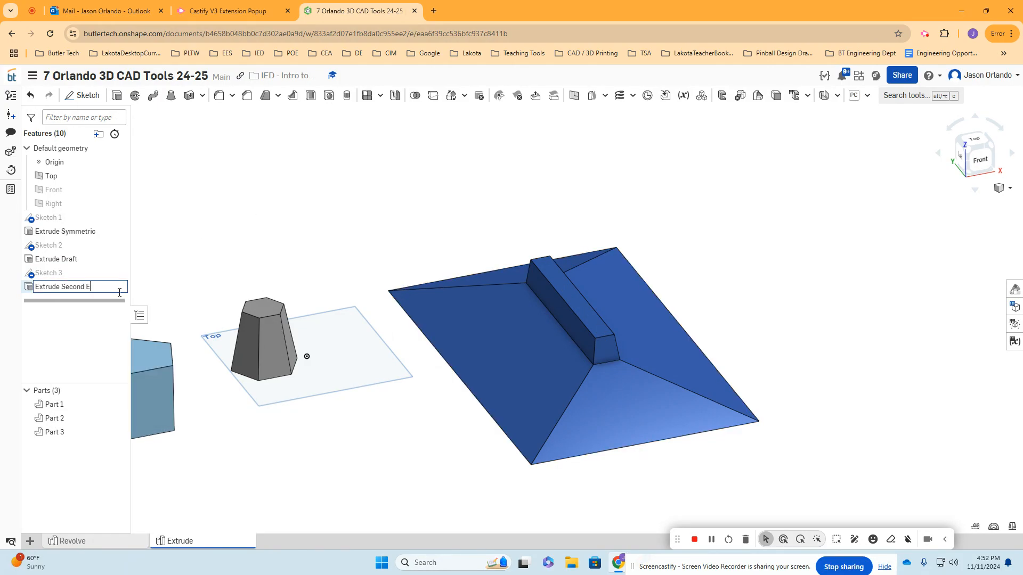
key("Return")
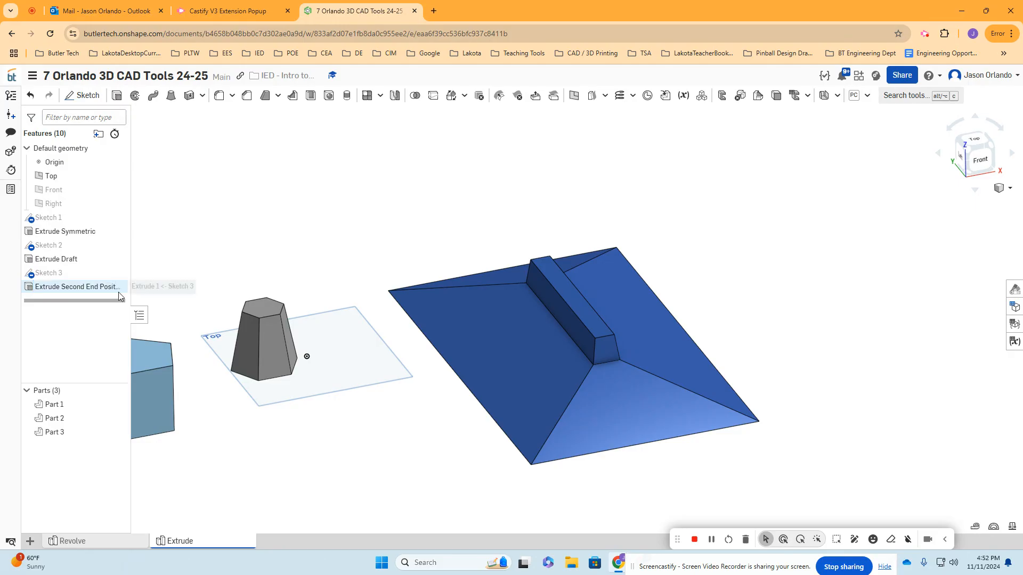
- Reopen the Extrude Second End Position feature to review its depth and draft settings for both ends, and close it
scroll(434, 273, "up", 3)
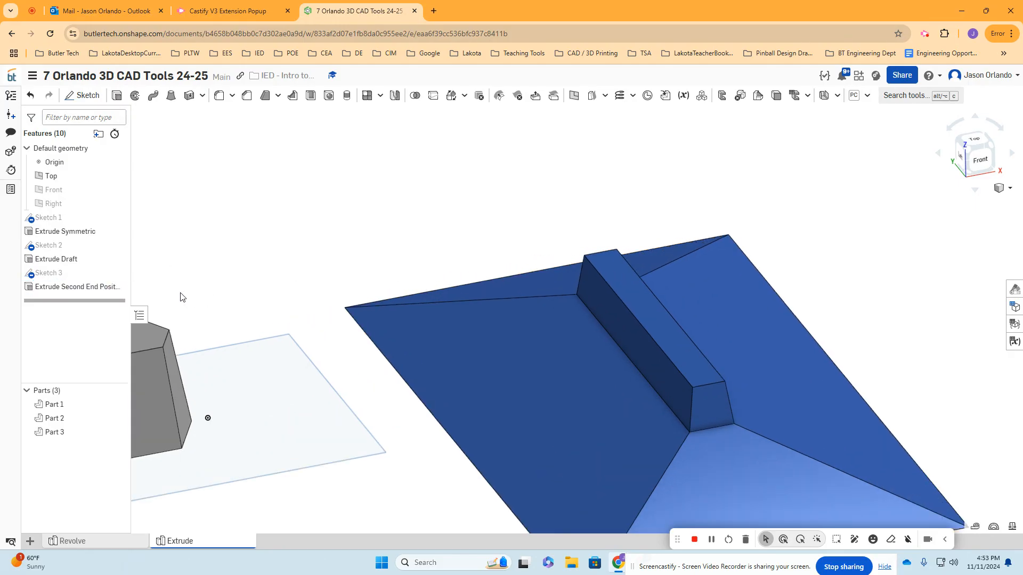
double_click(94, 288)
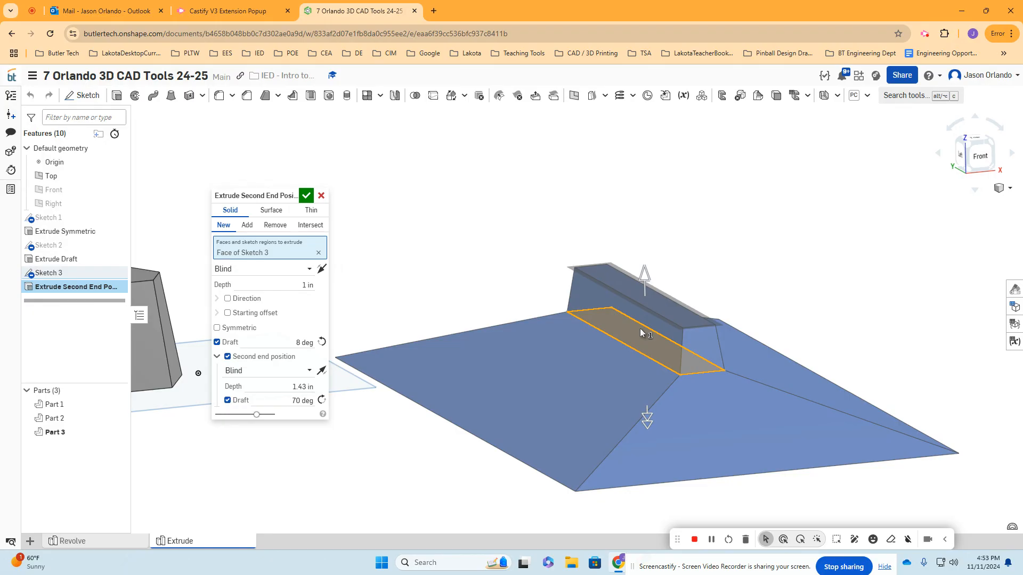
left_click(307, 196)
- Rename the part made from the rectangular sketch as Pizza Hut Roof
right_click(80, 432)
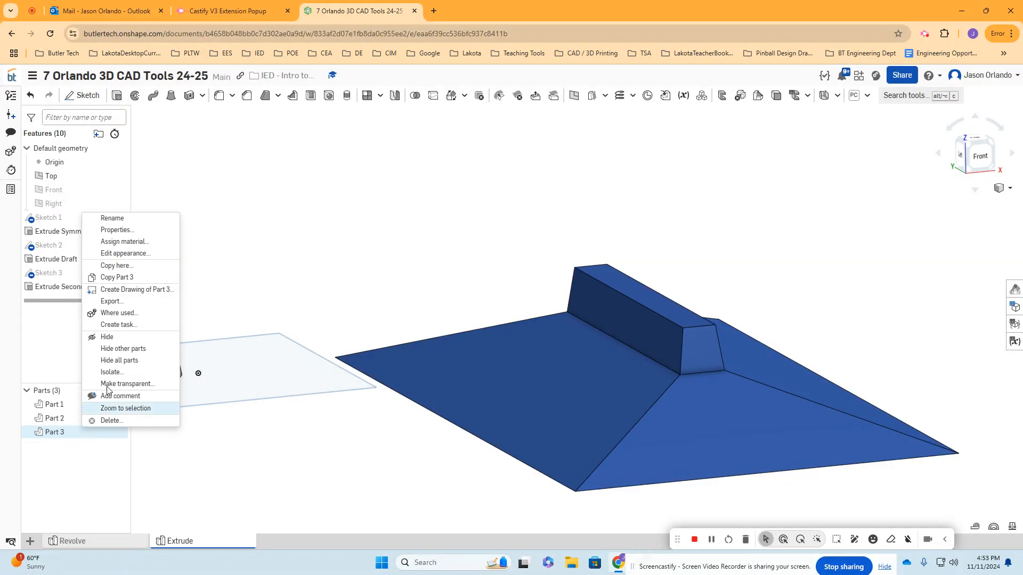
left_click(149, 224)
type("Pizza")
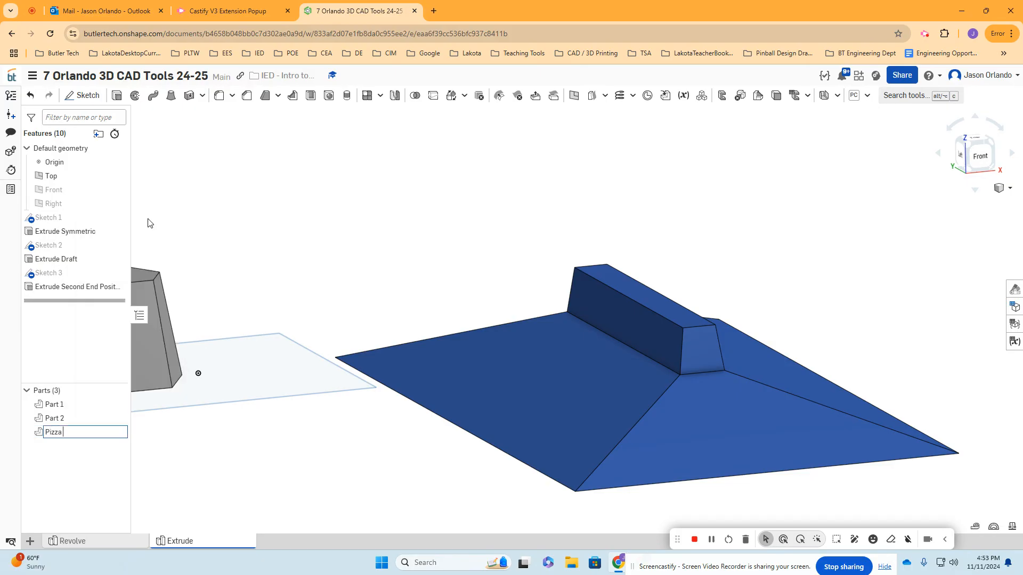
type(" Hut Roof")
key("Return")
- Set the appearance of the Pizza Hut Roof part to red (FF0000)
right_click(81, 432)
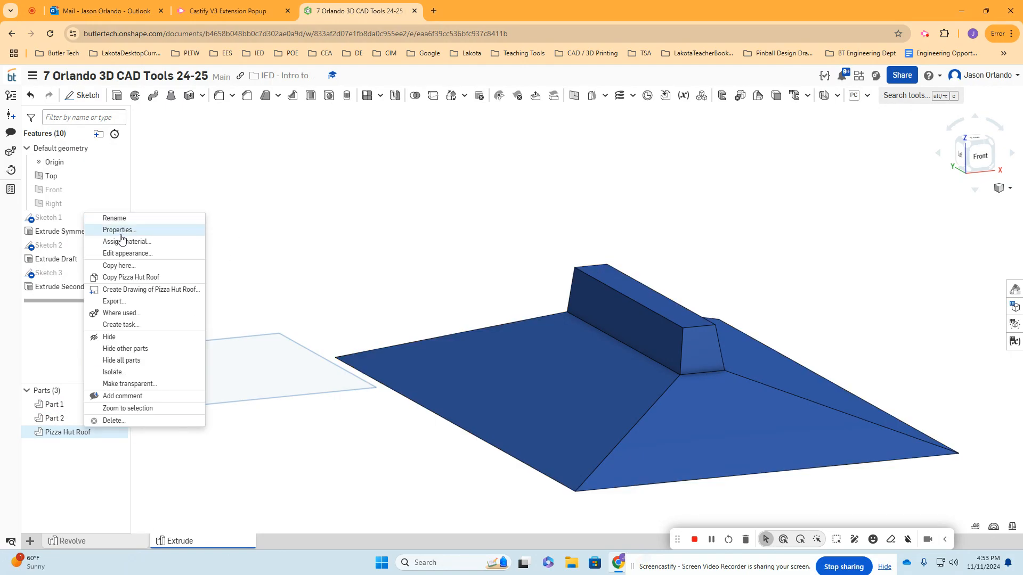
left_click(128, 254)
left_click(155, 357)
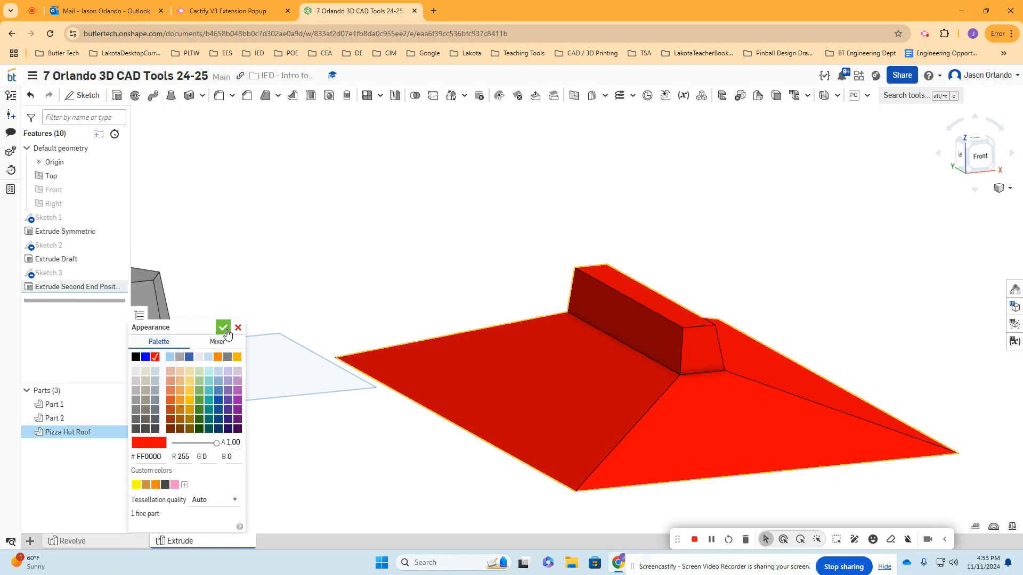
left_click(224, 327)
scroll(474, 313, "down", 3)
right_click_drag(483, 320, 483, 319)
middle_click_drag(483, 310, 457, 297)
right_click_drag(457, 301, 446, 286)
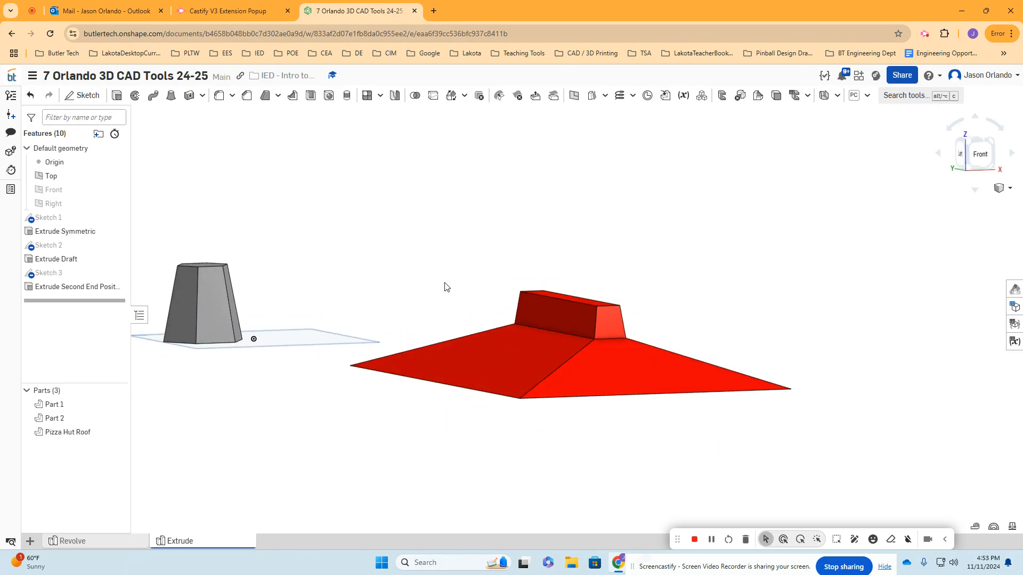
right_click_drag(693, 272, 652, 282)
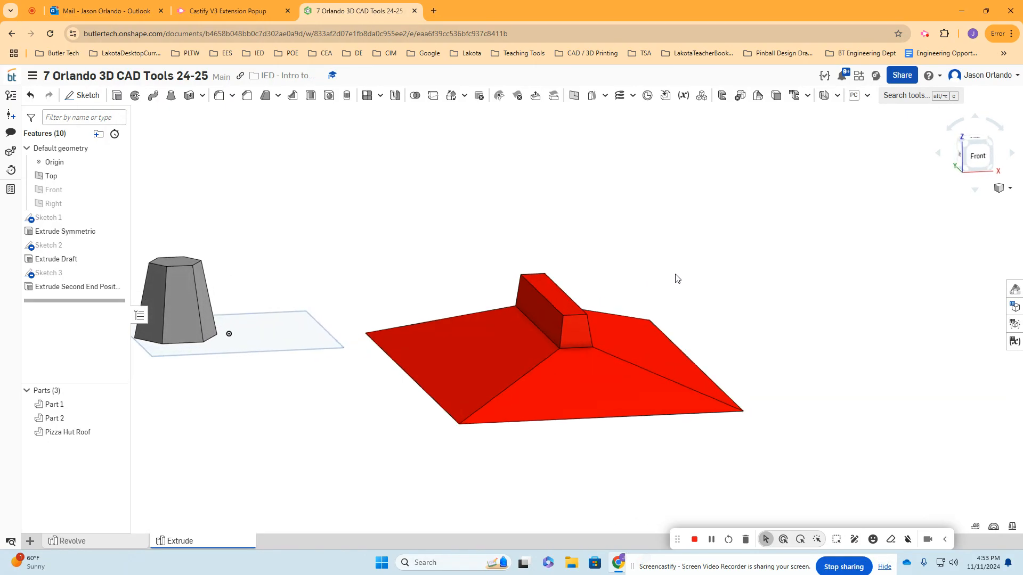
left_click(81, 96)
scroll(415, 188, "up", 4)
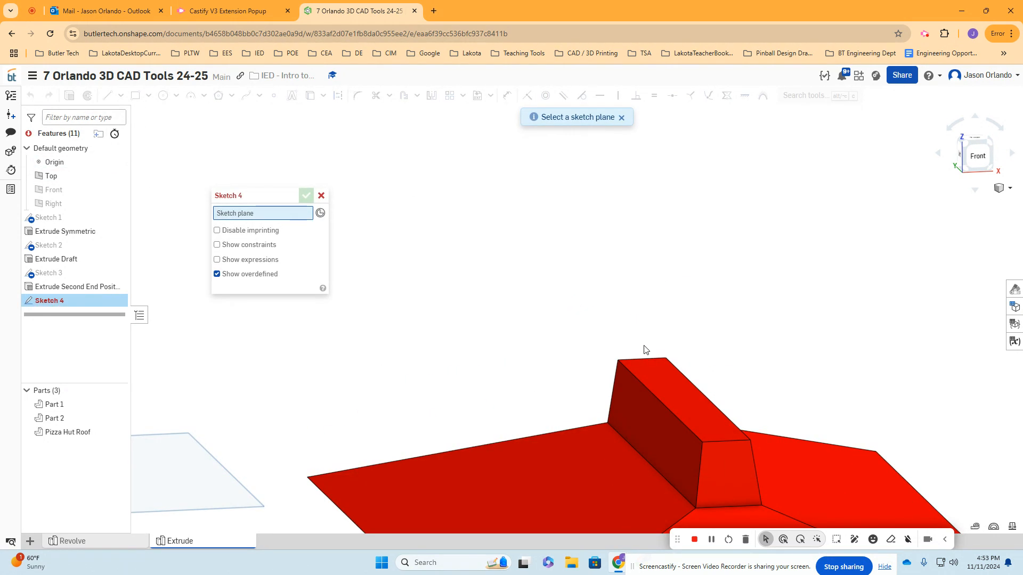
left_click(670, 384)
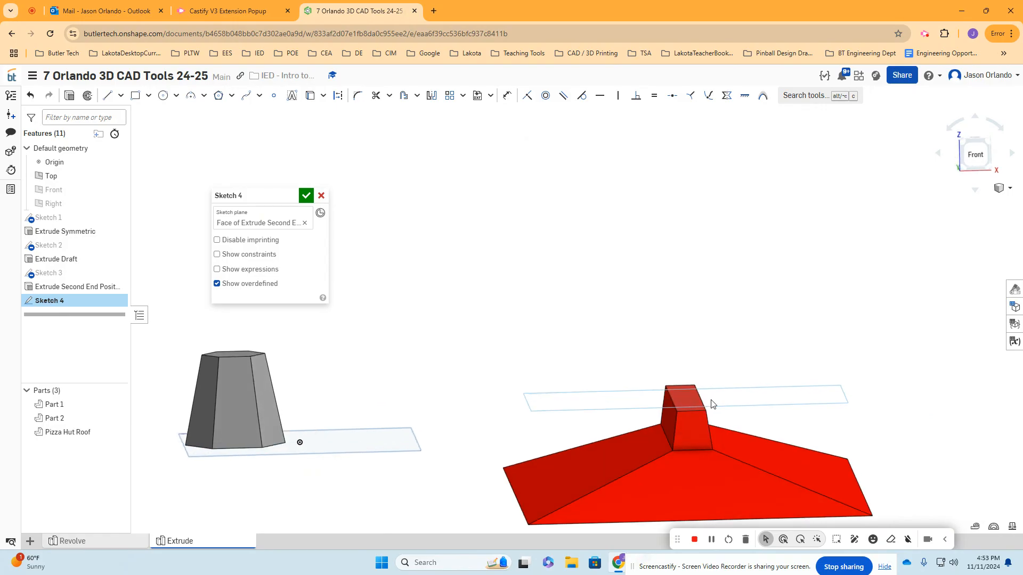
scroll(692, 406, "up", 3)
scroll(685, 398, "down", 3)
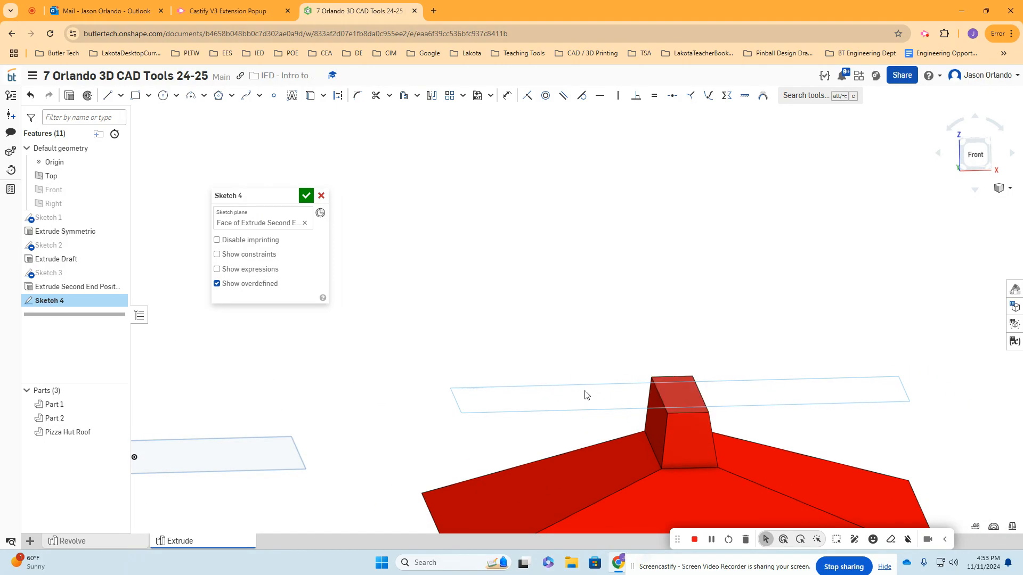
middle_click_drag(881, 407, 699, 297)
right_click_drag(714, 333, 810, 370)
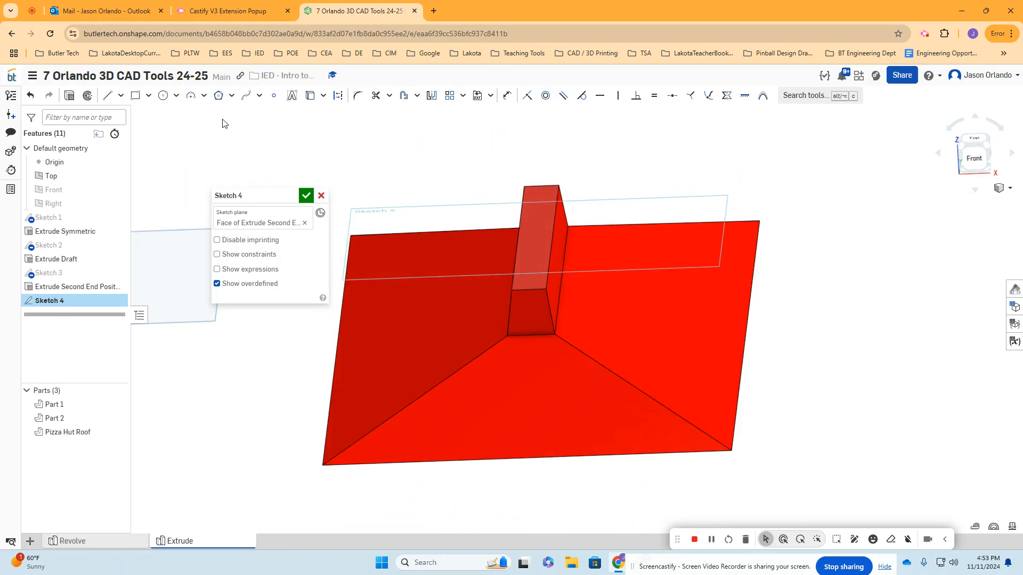
left_click(163, 95)
key("n")
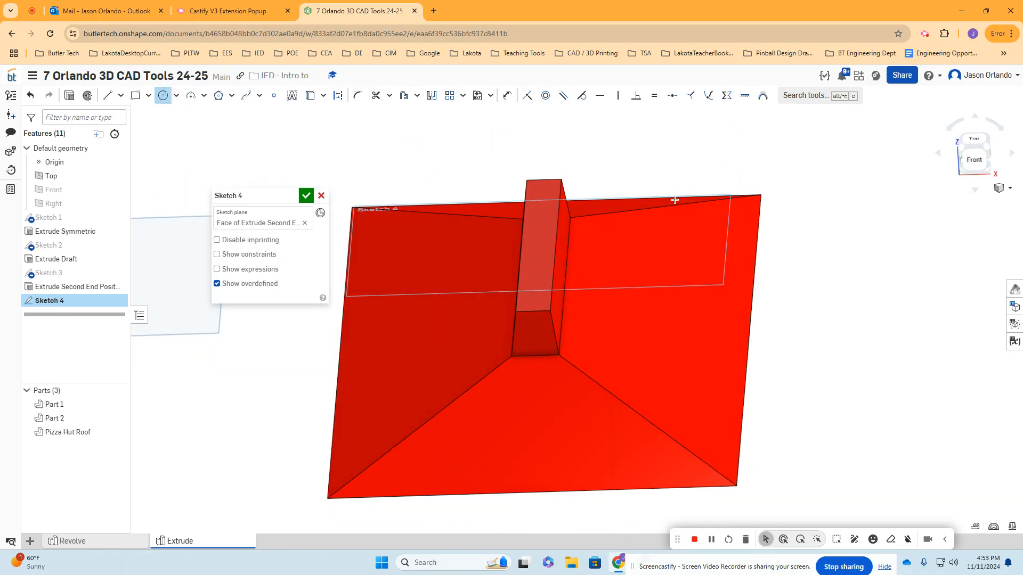
left_click(580, 324)
left_click(583, 333)
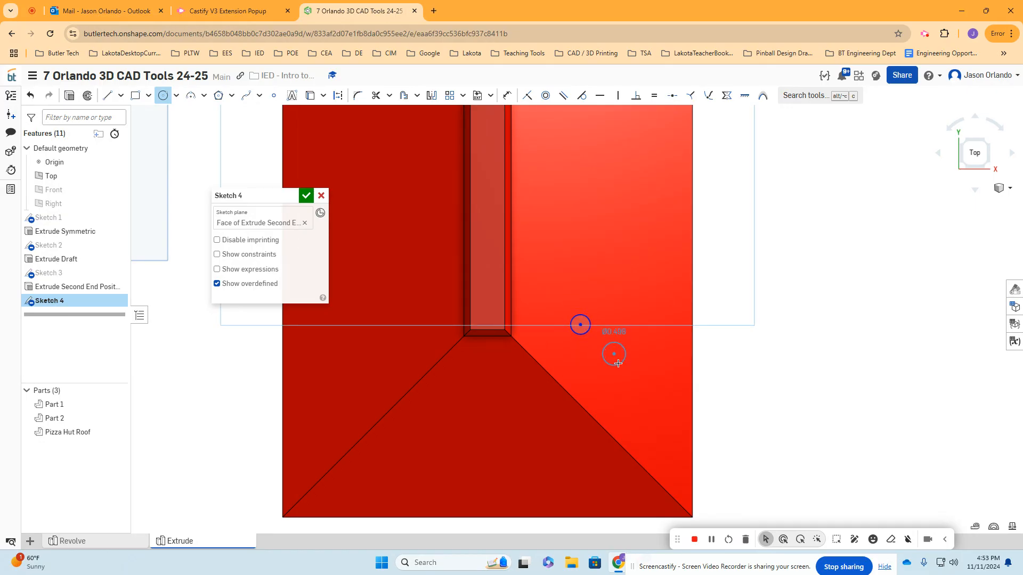
left_click(614, 354)
left_click(322, 196)
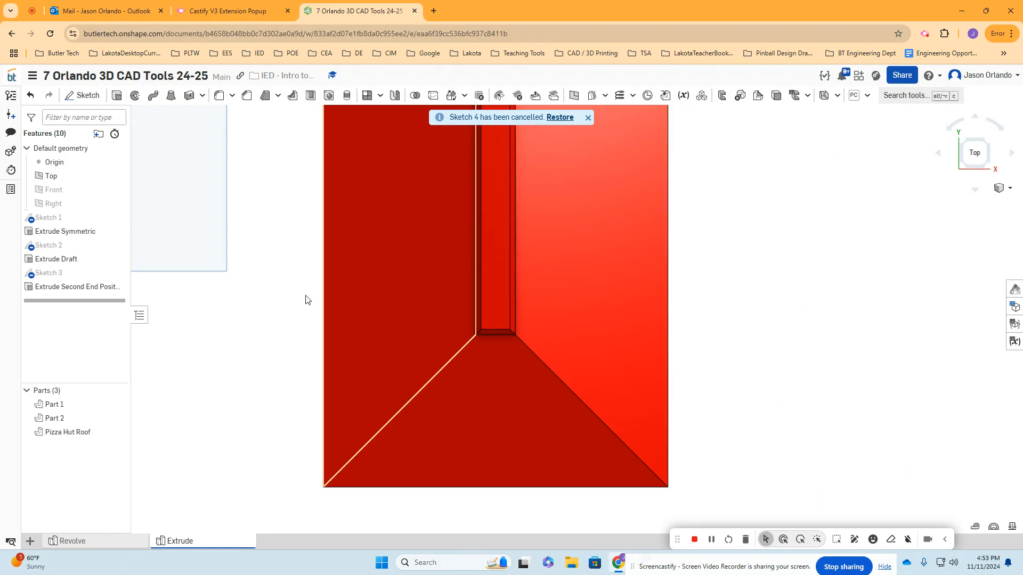
- Sketch a small circle on the plane of the roof ridge's top face, placed beside the ridge above the slope
left_click(93, 97)
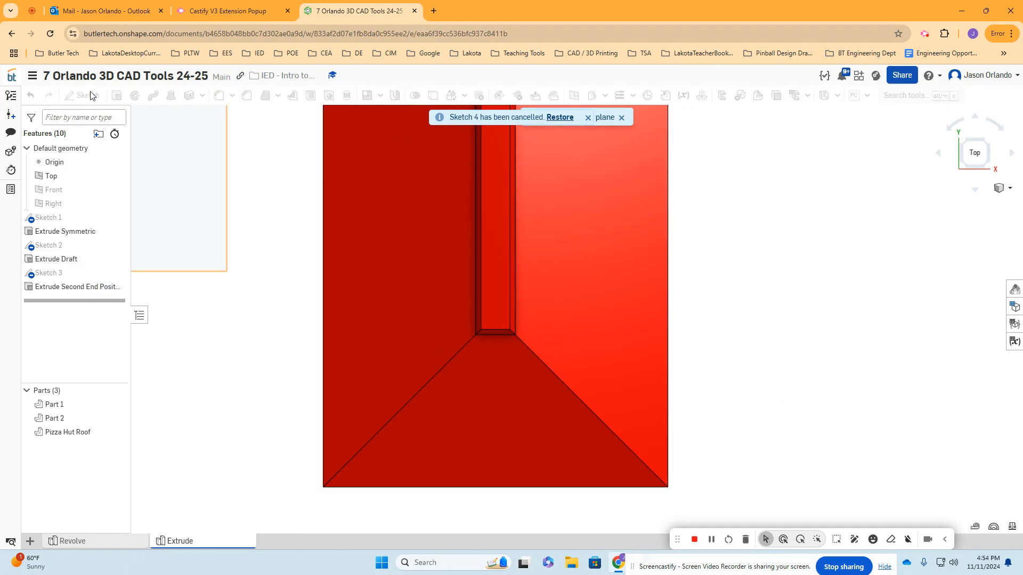
left_click(500, 307)
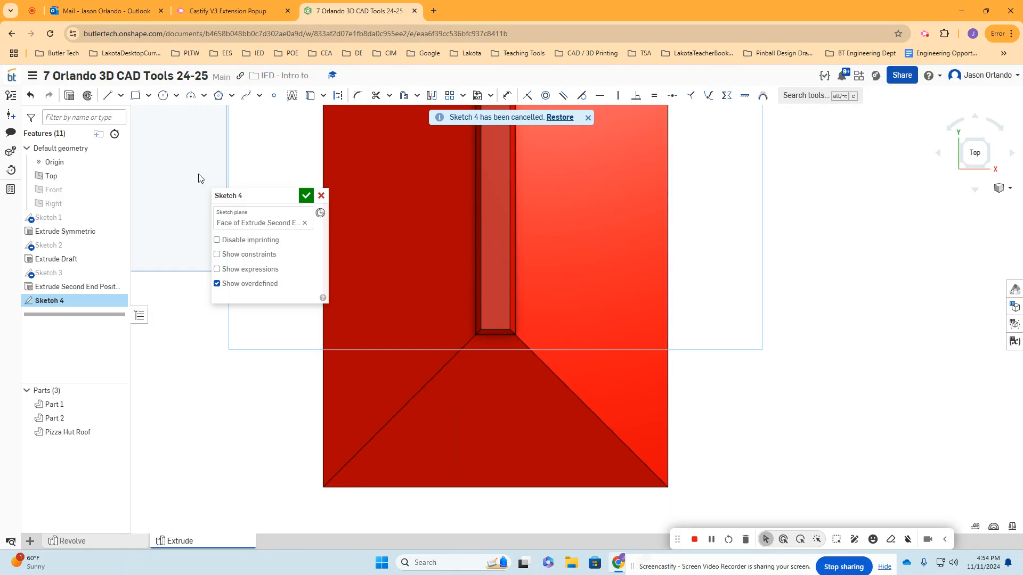
left_click(163, 95)
left_click(602, 343)
left_click(612, 349)
left_click(306, 196)
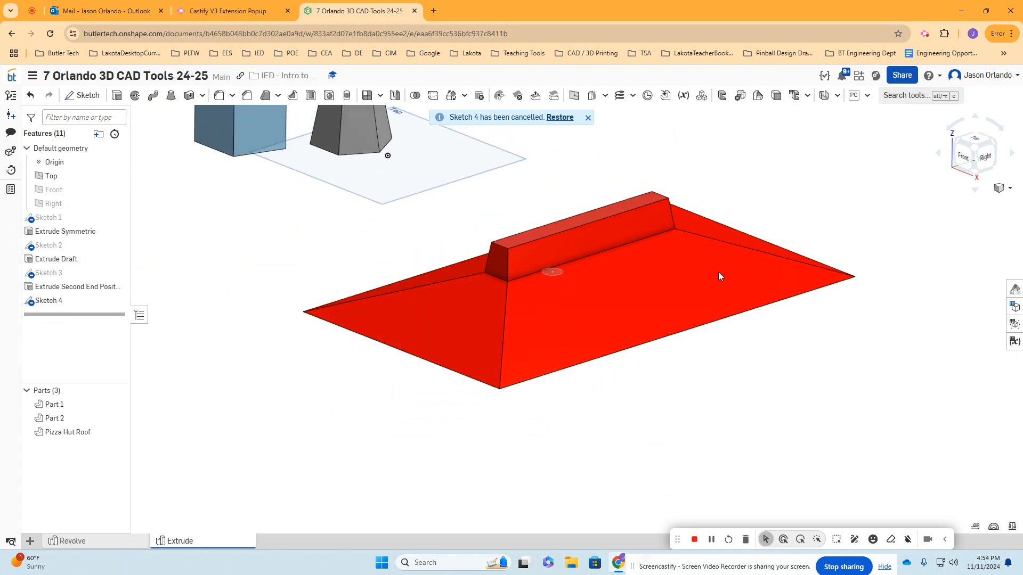
- Examine the circle's position above the roof's sloped face from the front, from above and at an angle
scroll(541, 277, "up", 4)
scroll(541, 273, "down", 3)
right_click_drag(665, 422, 707, 406)
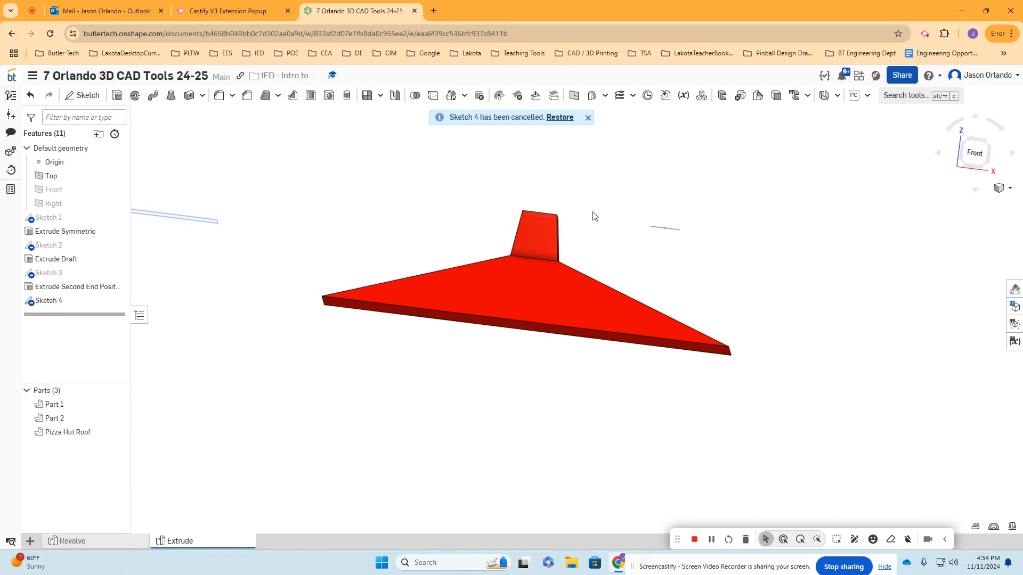
right_click_drag(782, 233, 777, 315)
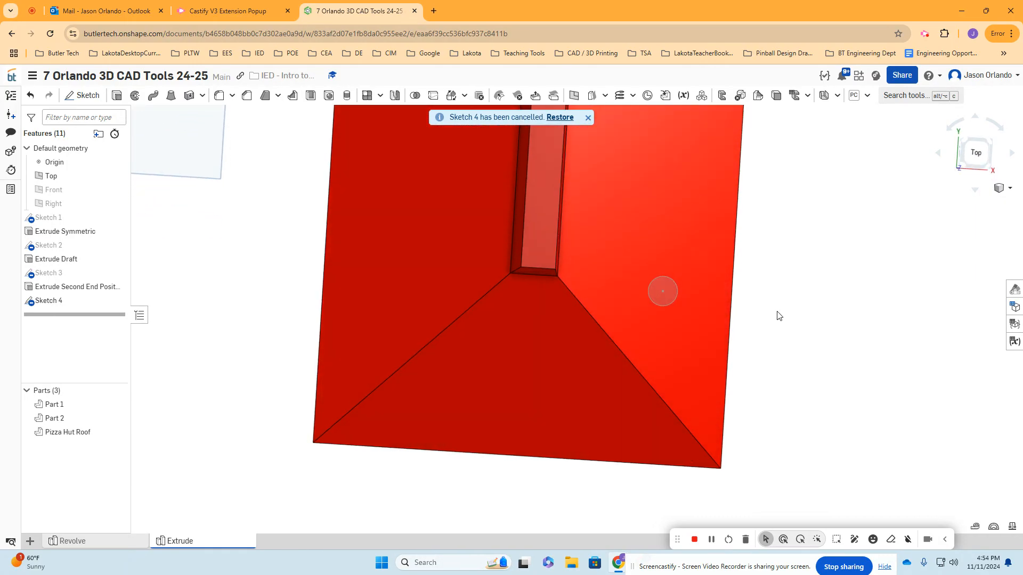
right_click_drag(773, 355, 768, 292)
middle_click_drag(802, 308, 789, 336)
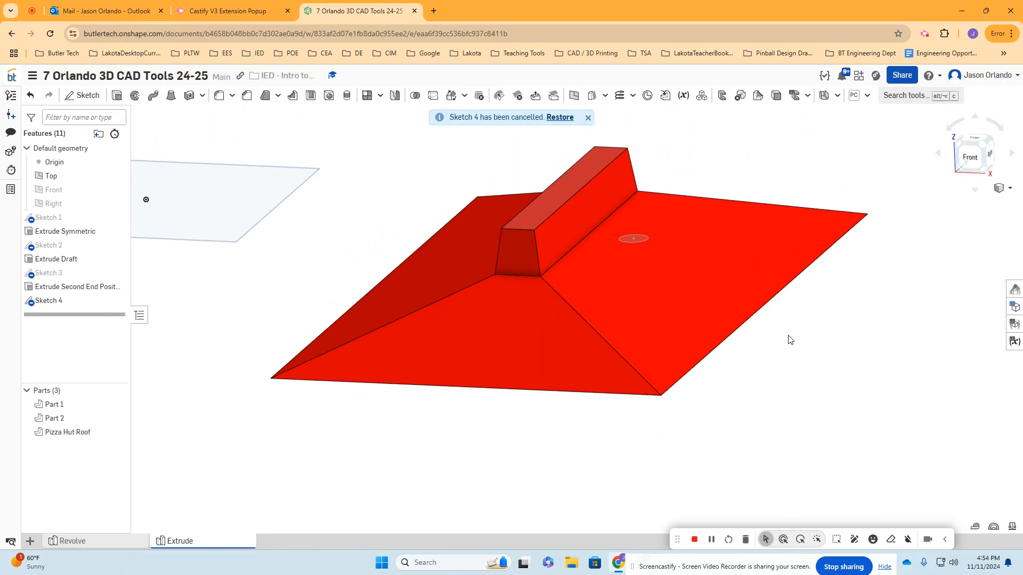
scroll(789, 338, "down", 5)
middle_click_drag(822, 357, 695, 297)
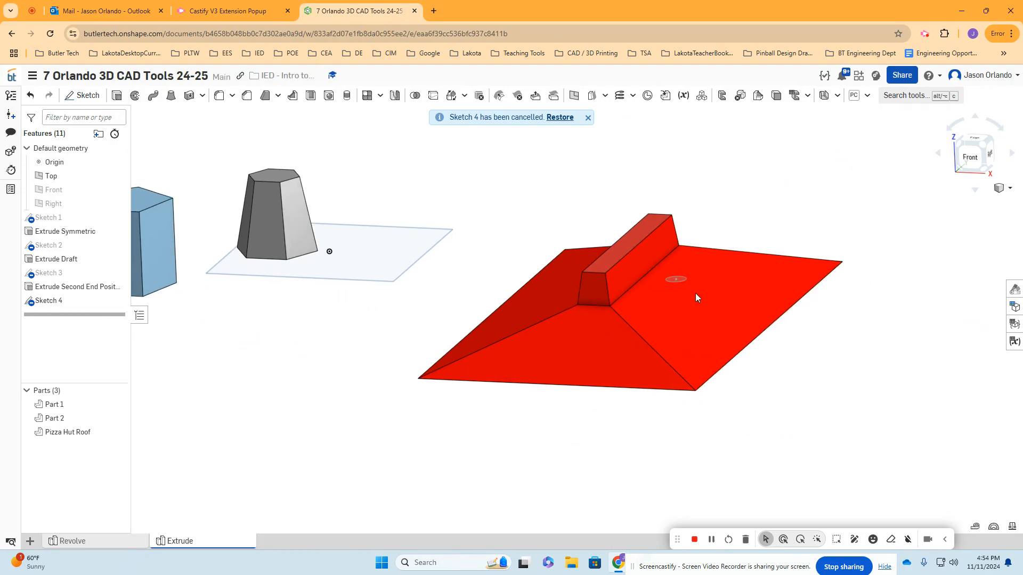
scroll(693, 295, "up", 3)
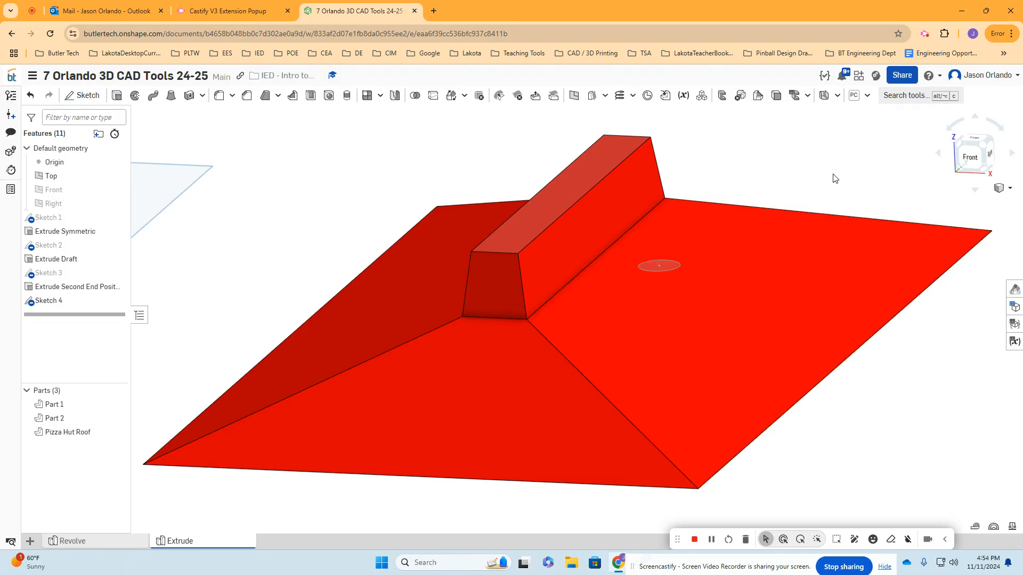
middle_click_drag(833, 176, 791, 185)
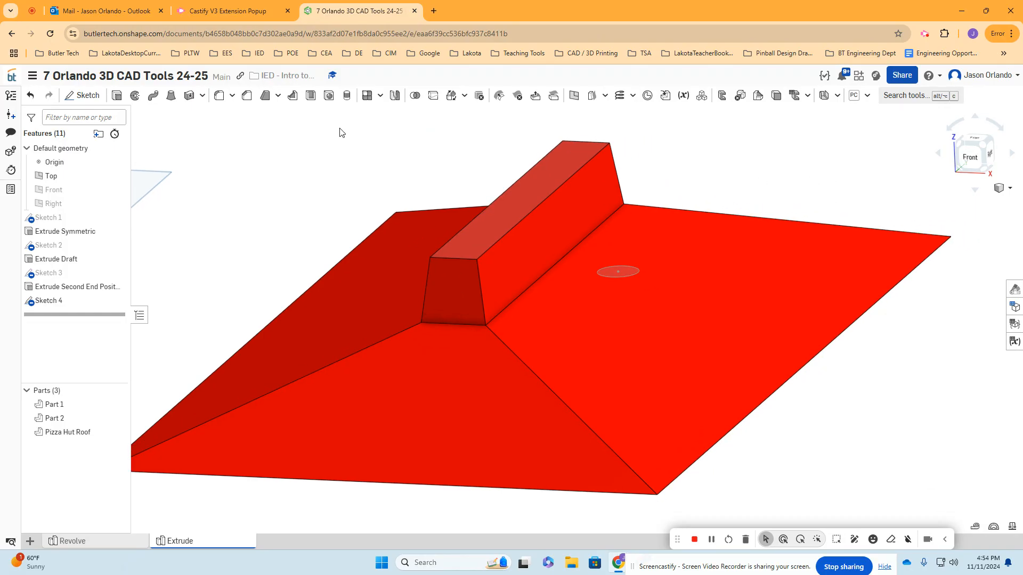
left_click(118, 96)
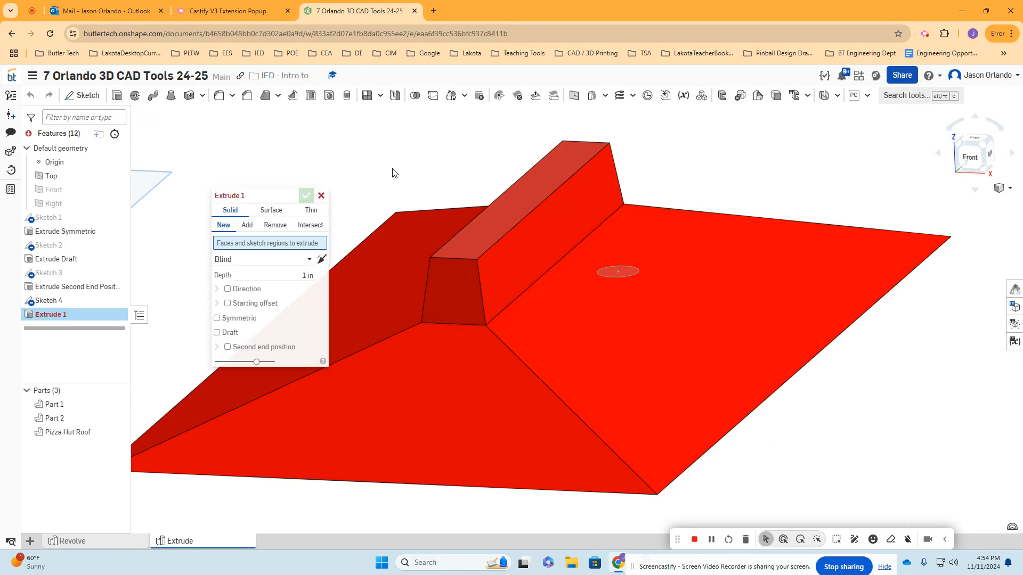
left_click(621, 272)
left_click_drag(618, 194, 622, 340)
scroll(646, 379, "down", 1)
scroll(635, 399, "up", 3)
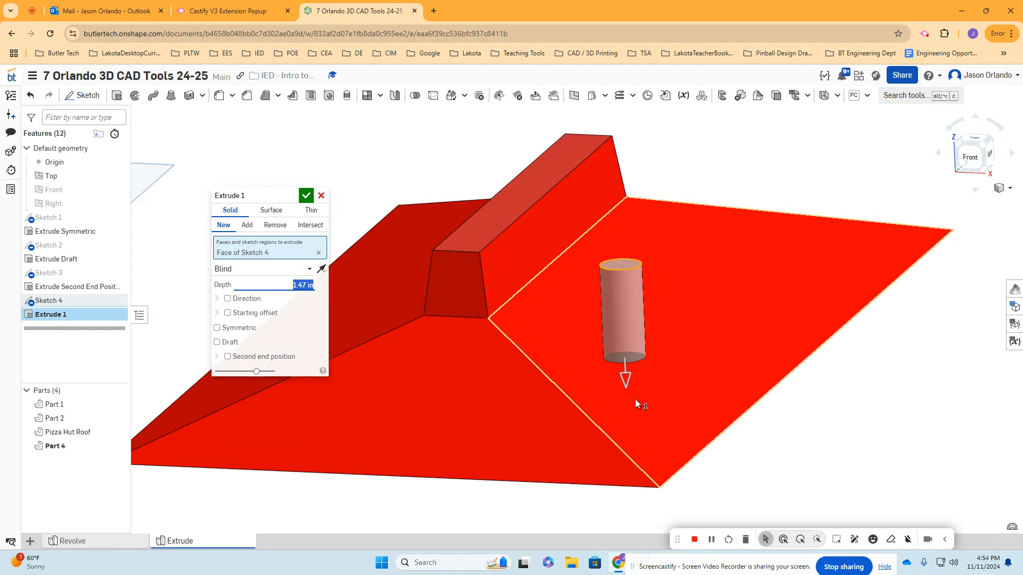
left_click(321, 196)
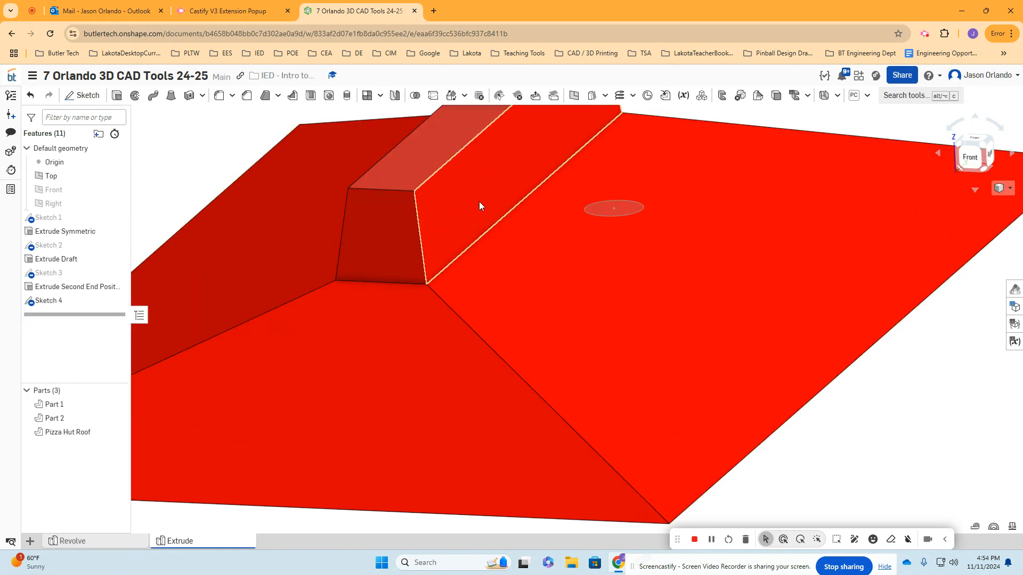
- Find the Shell tool and choose the flat underside of the Pizza Hut Roof as the face to remove
left_click(907, 96)
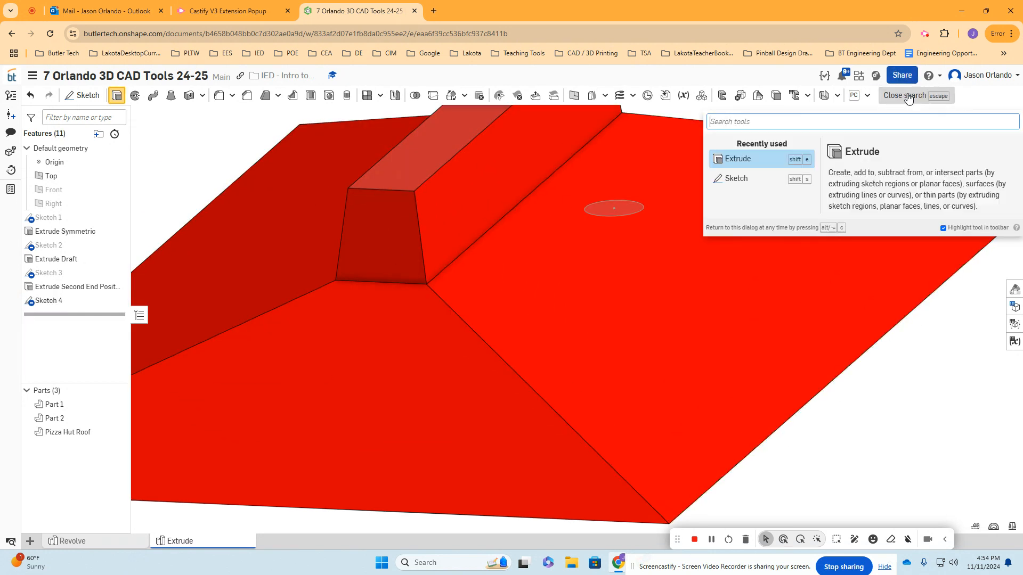
type("shell")
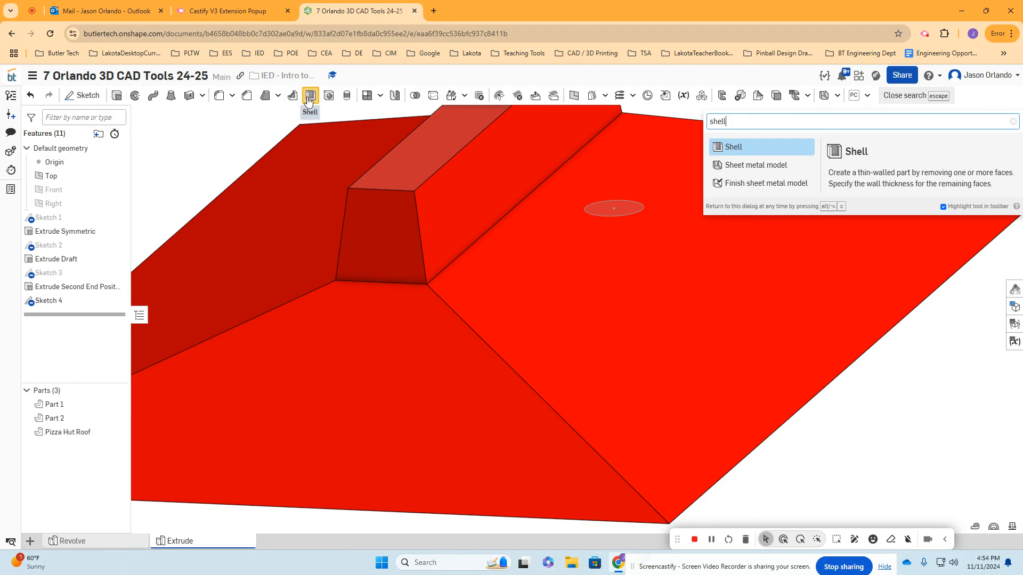
left_click(732, 148)
scroll(631, 166, "down", 5)
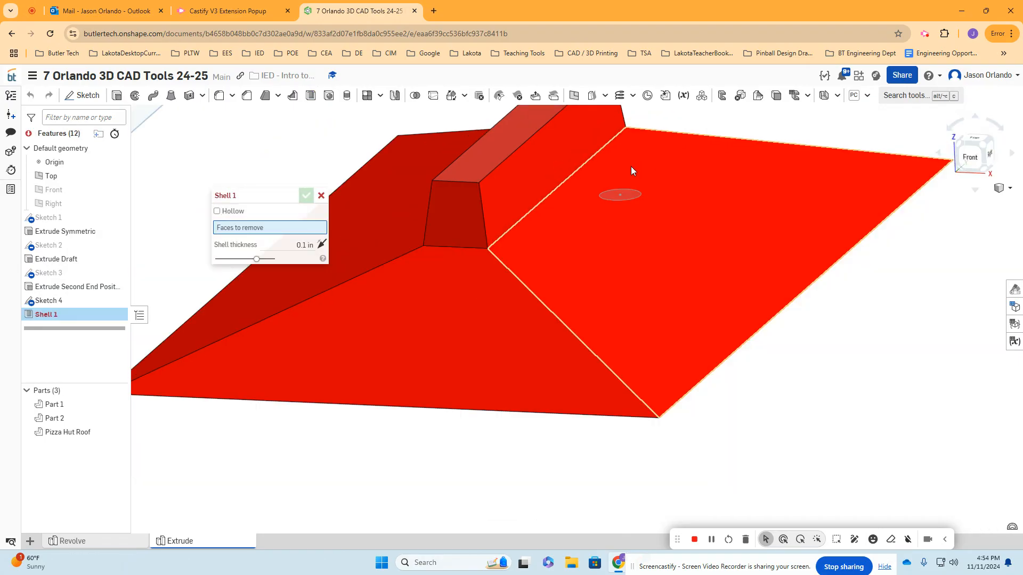
right_click_drag(544, 394, 578, 375)
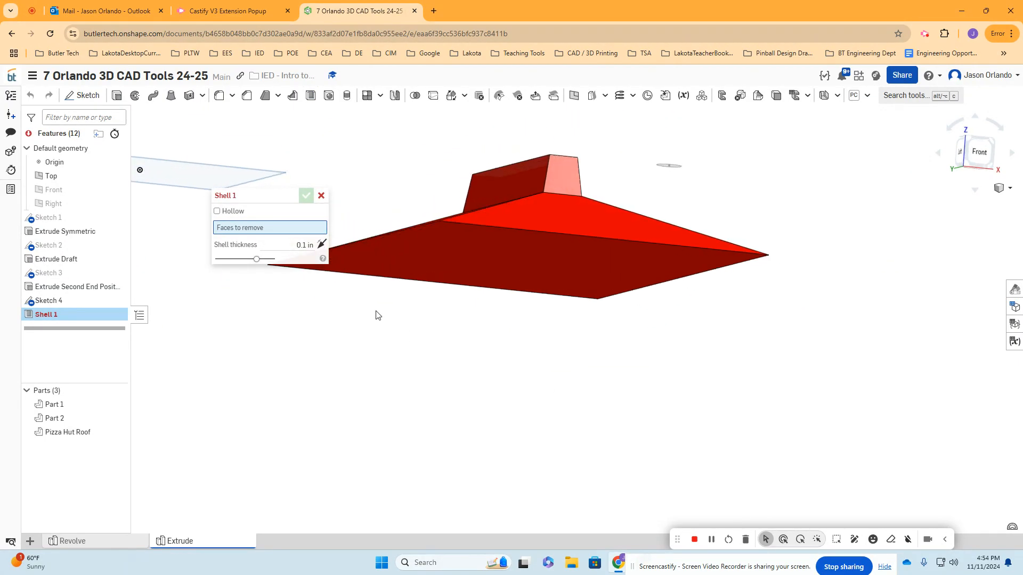
left_click_drag(248, 196, 224, 244)
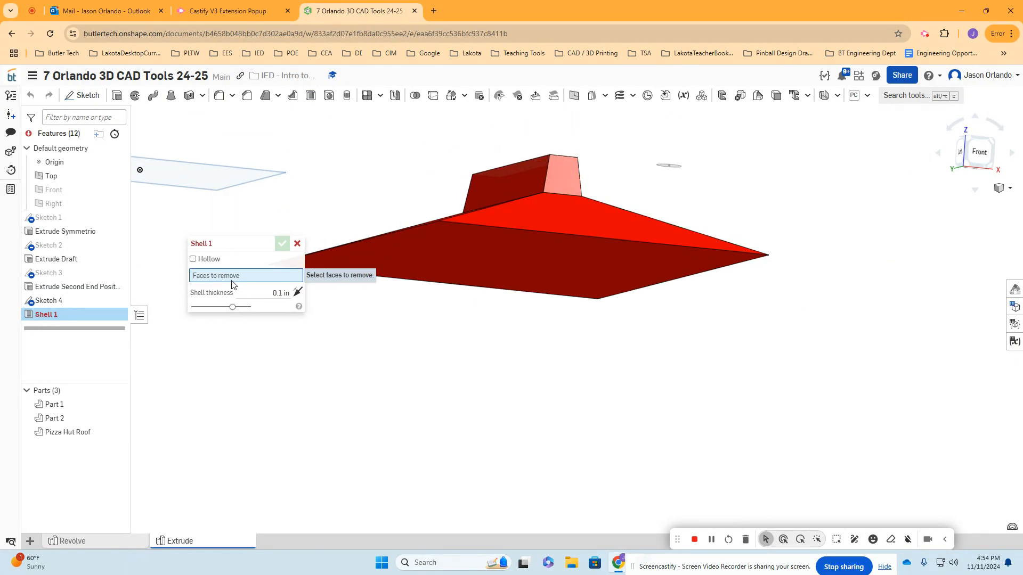
middle_click_drag(516, 392, 591, 440)
scroll(592, 440, "up", 5)
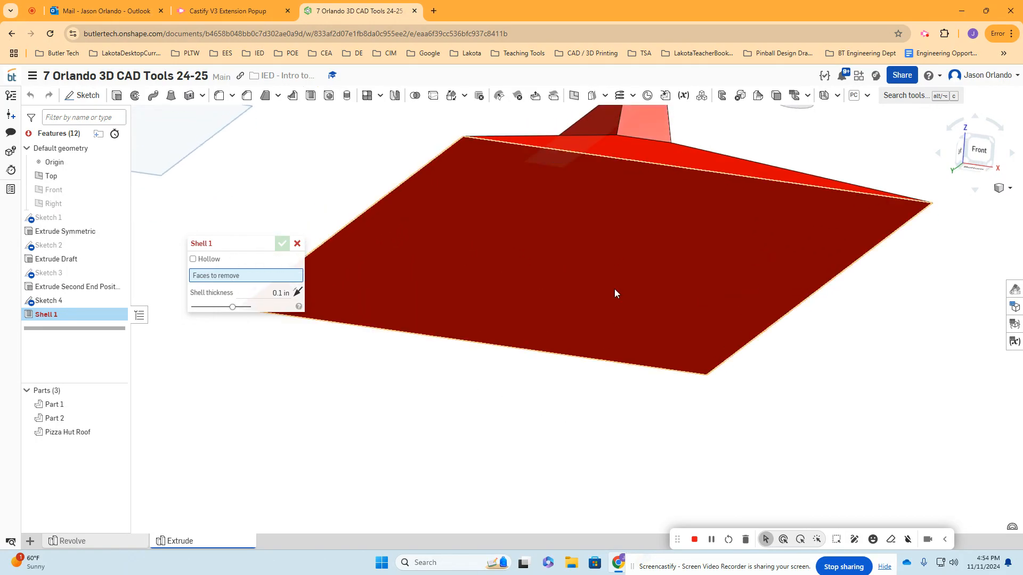
left_click(598, 258)
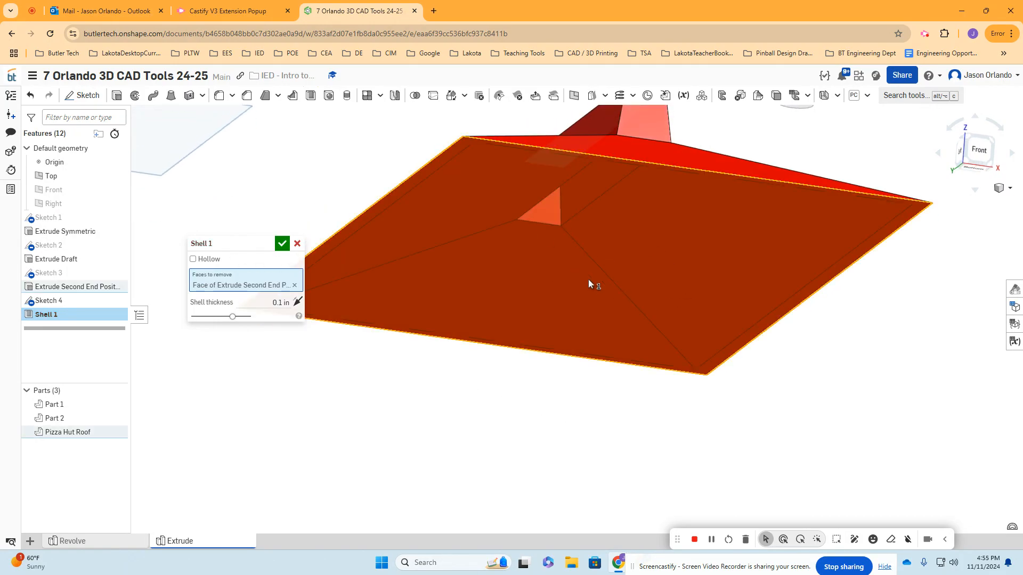
- Try a shell thickness of 1 in on the roof and check it from the underside
left_click(255, 302)
type("1")
key("Return")
scroll(586, 255, "up", 3)
right_click_drag(586, 257, 631, 326)
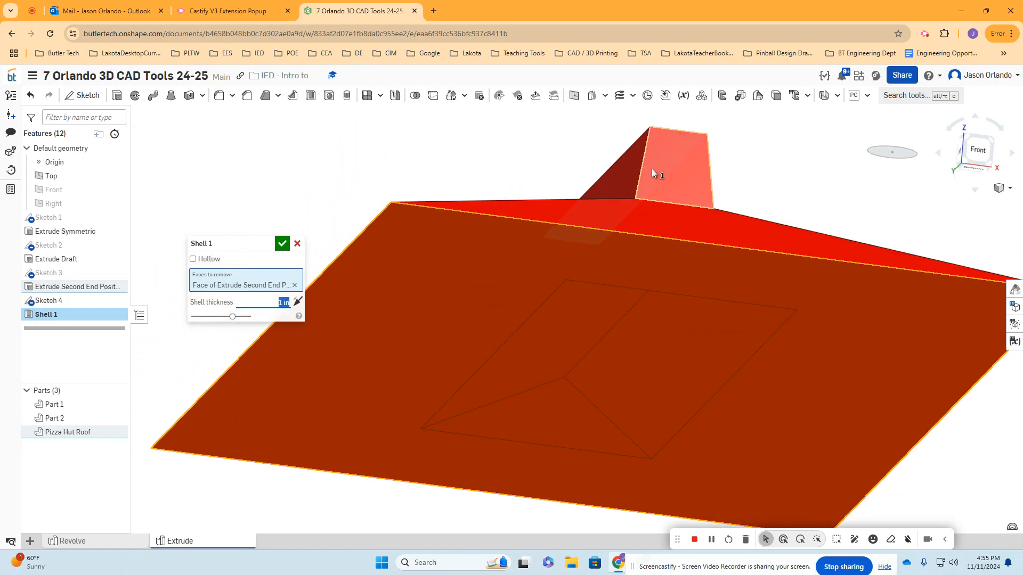
- Set the shell thickness to 0.1 in and accept the shell
type("1")
key("Return")
right_click_drag(435, 279, 616, 282)
key("shift+1")
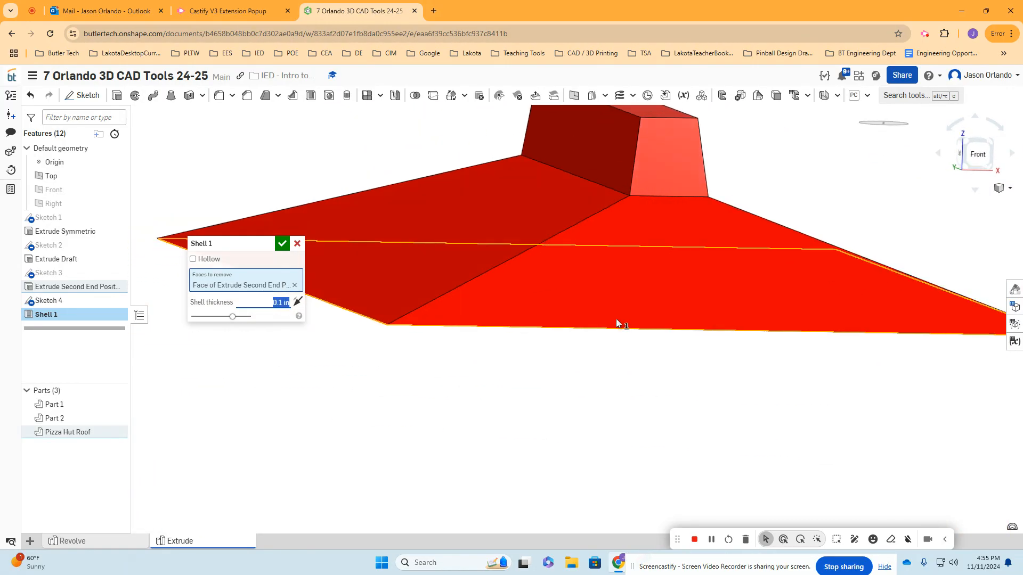
left_click(282, 243)
- Extrude the Sketch 4 circle downward toward the roof to a depth of about 1.03 in
scroll(514, 326, "down", 3)
right_click_drag(586, 397, 603, 364)
key("shift+1")
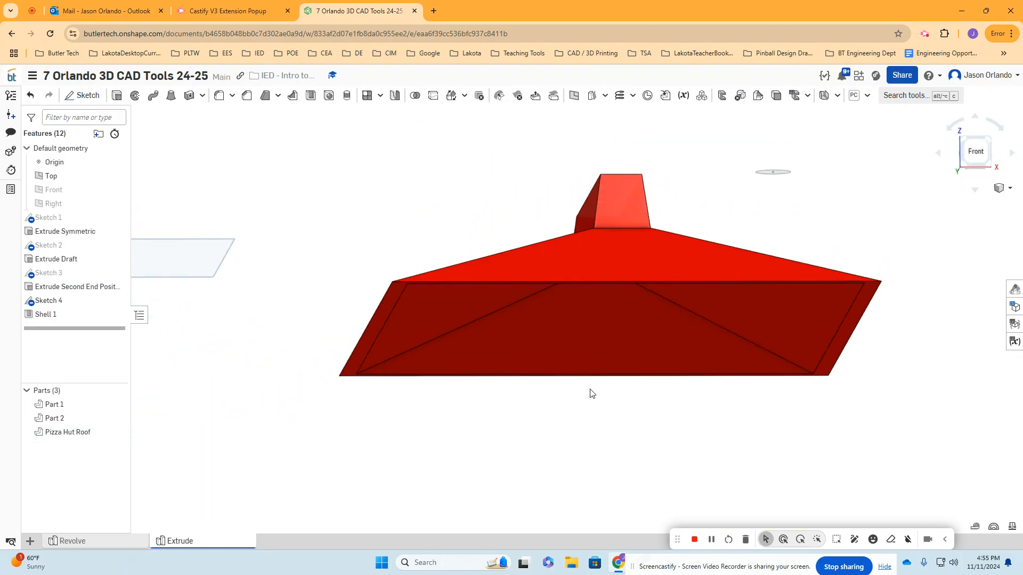
right_click_drag(590, 397, 592, 382)
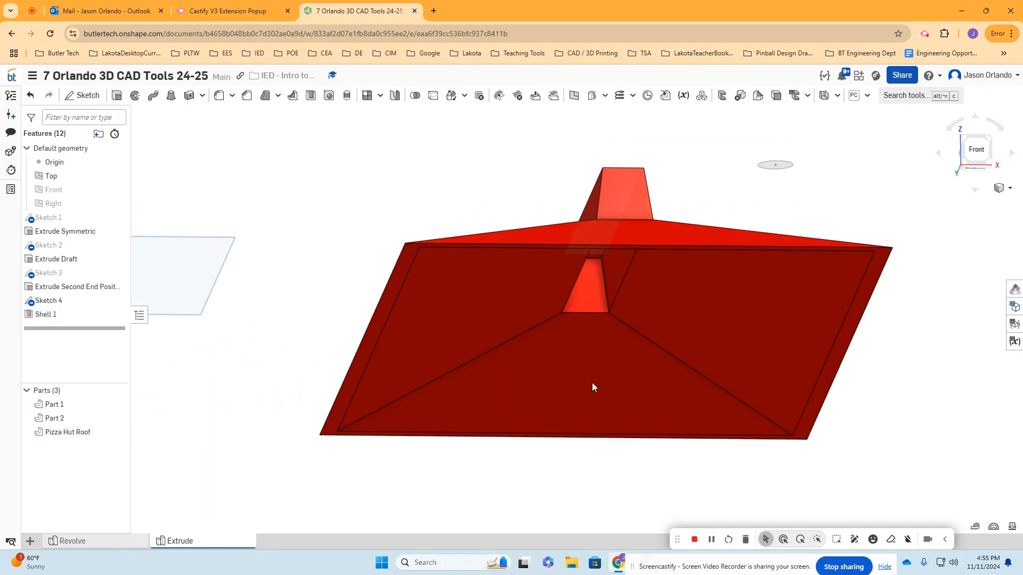
right_click_drag(677, 424, 639, 466)
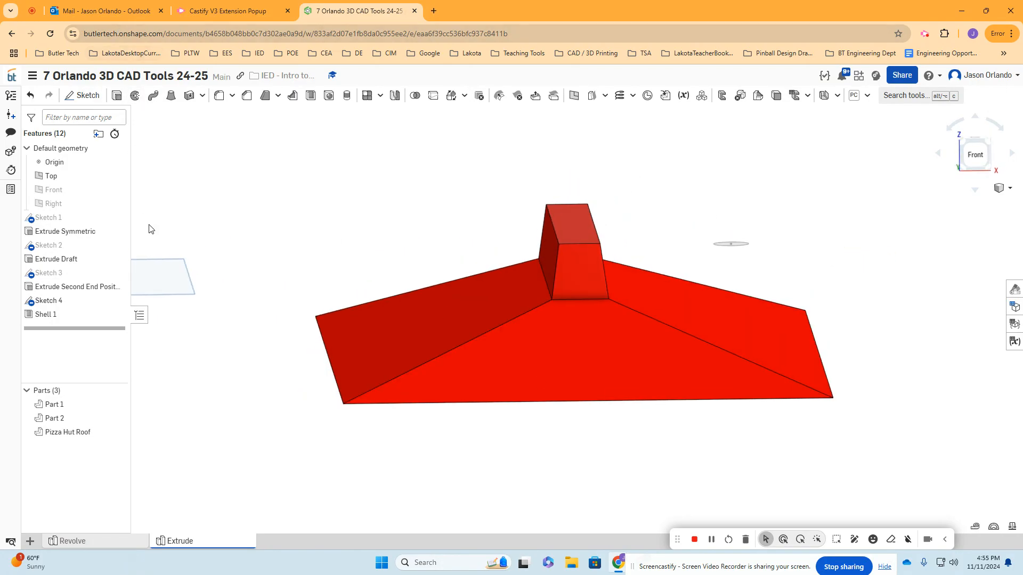
left_click(117, 95)
left_click(733, 247)
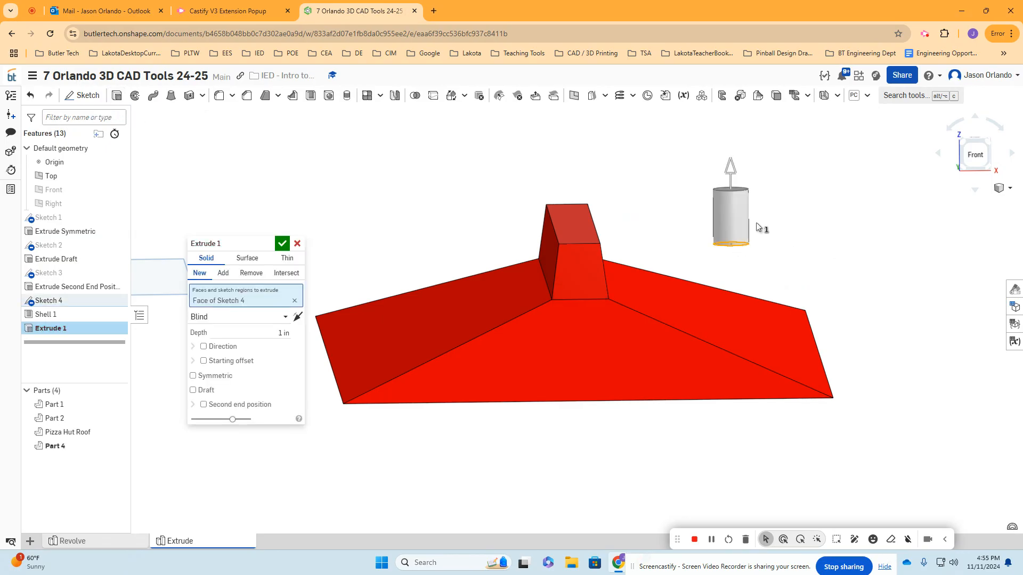
left_click_drag(734, 162, 733, 314)
scroll(744, 275, "up", 2)
middle_click_drag(822, 274, 799, 198)
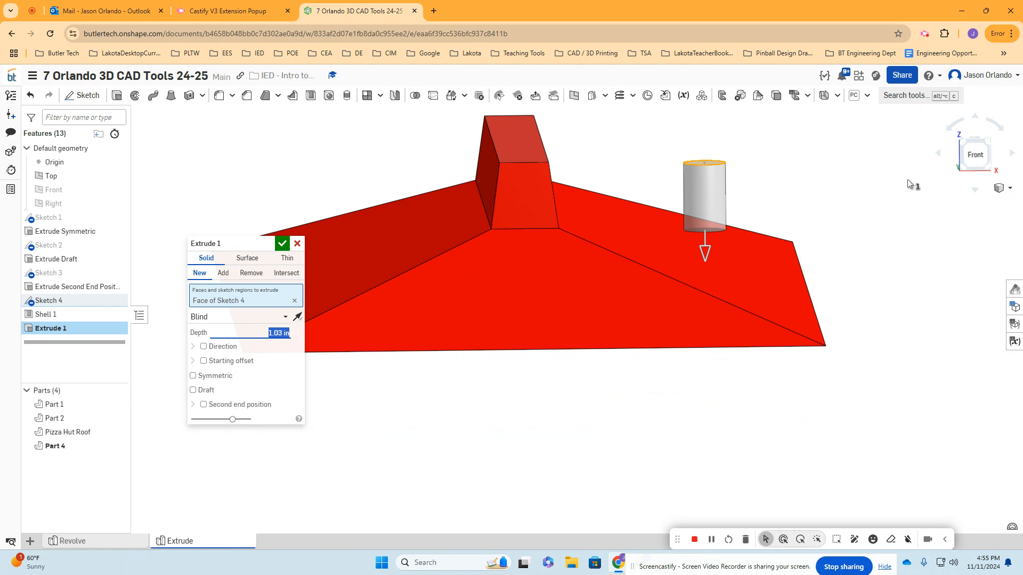
- Lengthen the cylinder's extrusion downward until its lower end reaches into the roof's sloped face
left_click(975, 154)
scroll(627, 260, "down", 1)
middle_click_drag(525, 274, 666, 260)
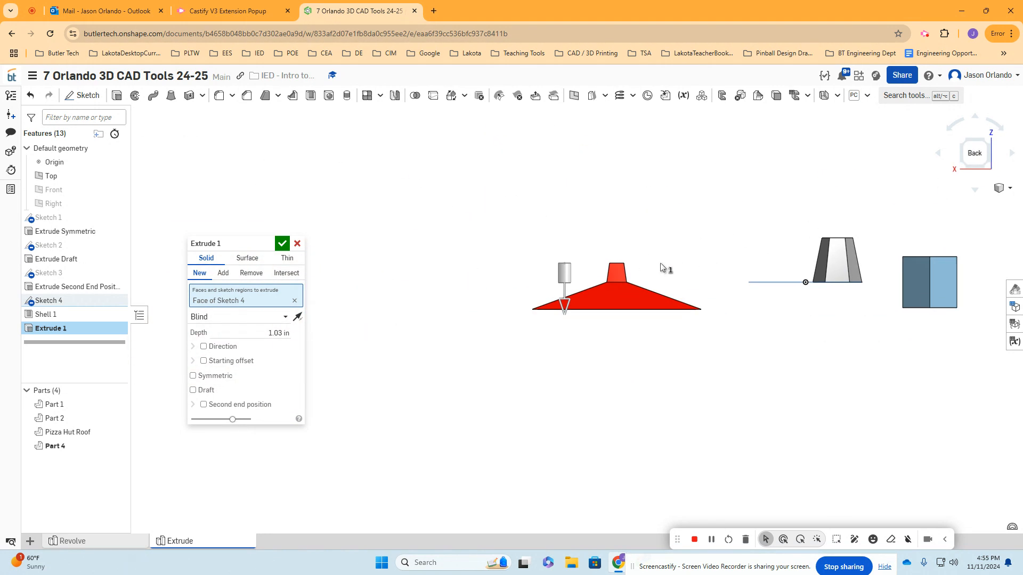
scroll(581, 291, "up", 8)
left_click_drag(522, 273, 524, 318)
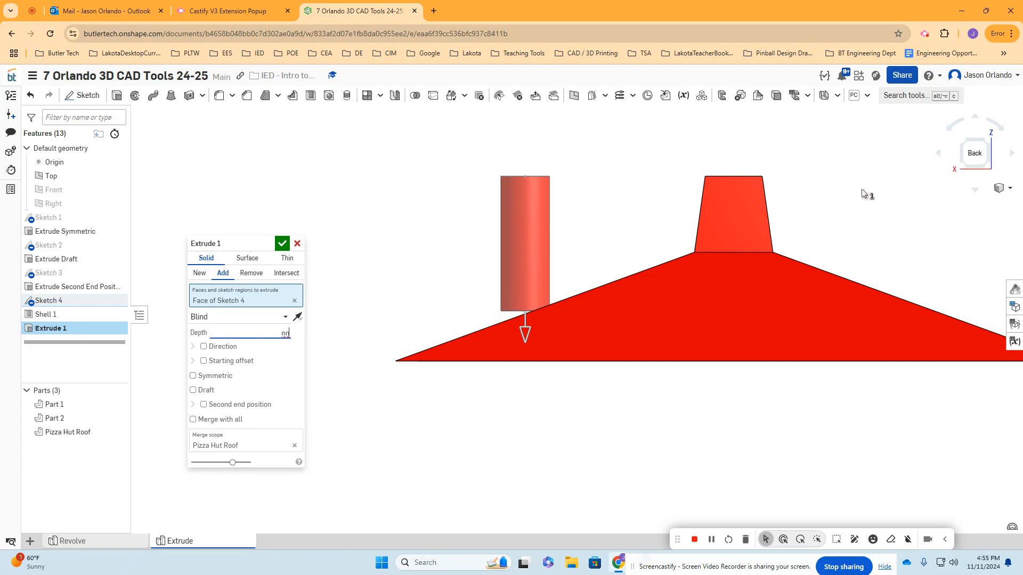
- Slightly adjust the cylinder's depth at the slope and set the extrude to create a new part
key("n")
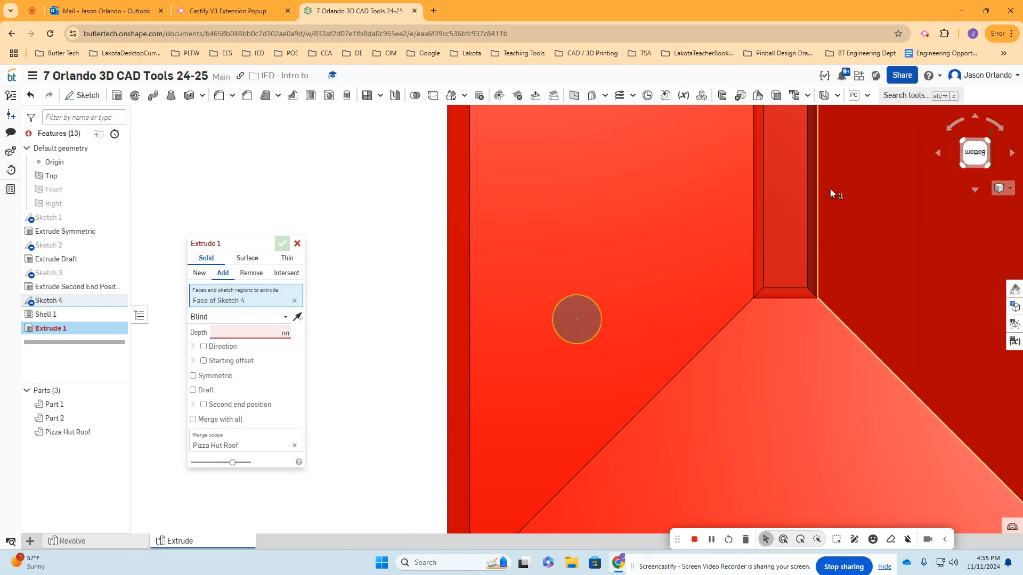
scroll(827, 192, "down", 6)
middle_click_drag(818, 205, 653, 286)
right_click_drag(721, 276, 844, 340)
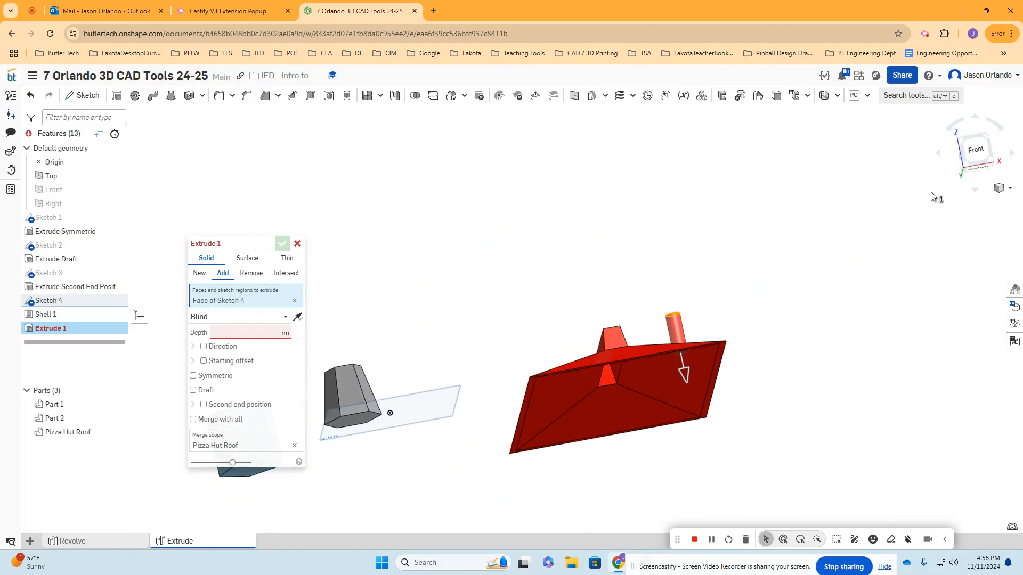
left_click(977, 151)
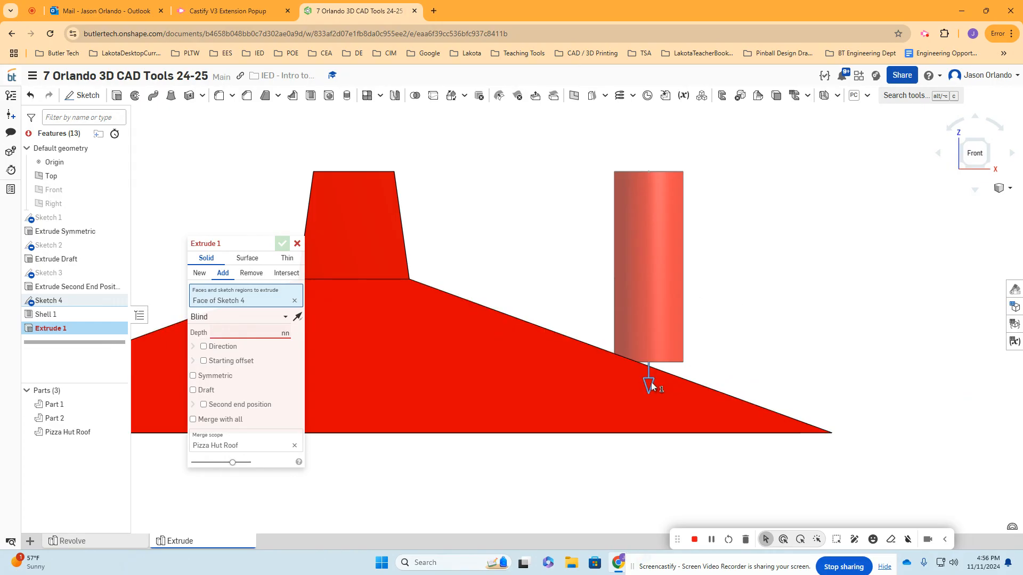
mouse_move(652, 382)
left_mouse_down()
mouse_move(644, 345)
mouse_move(645, 387)
left_mouse_up()
left_click(199, 273)
- Lengthen the cylinder's extrusion downward until its lower end passes fully through the roof's sloped face
scroll(659, 368, "up", 2)
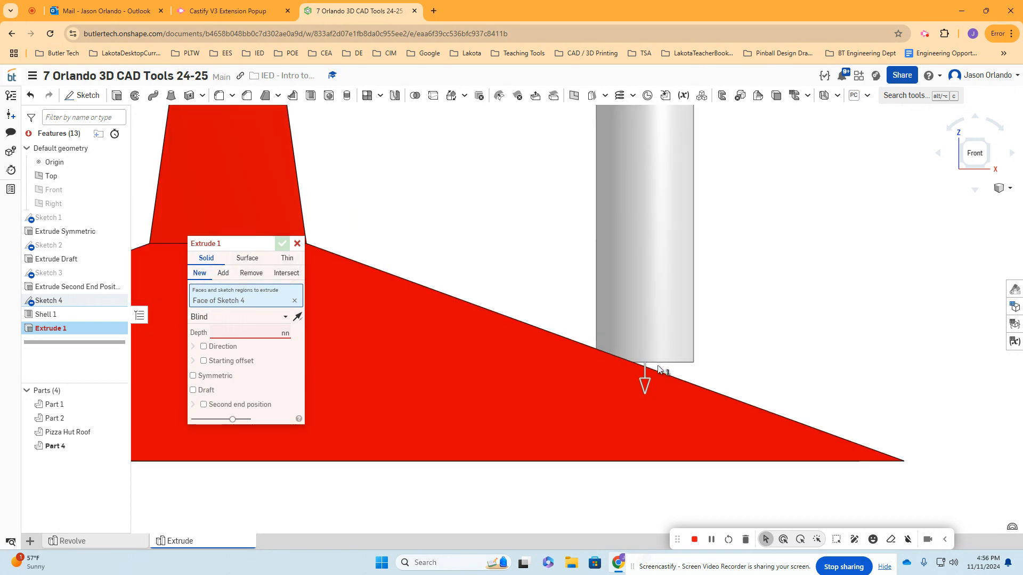
scroll(656, 367, "up", 2)
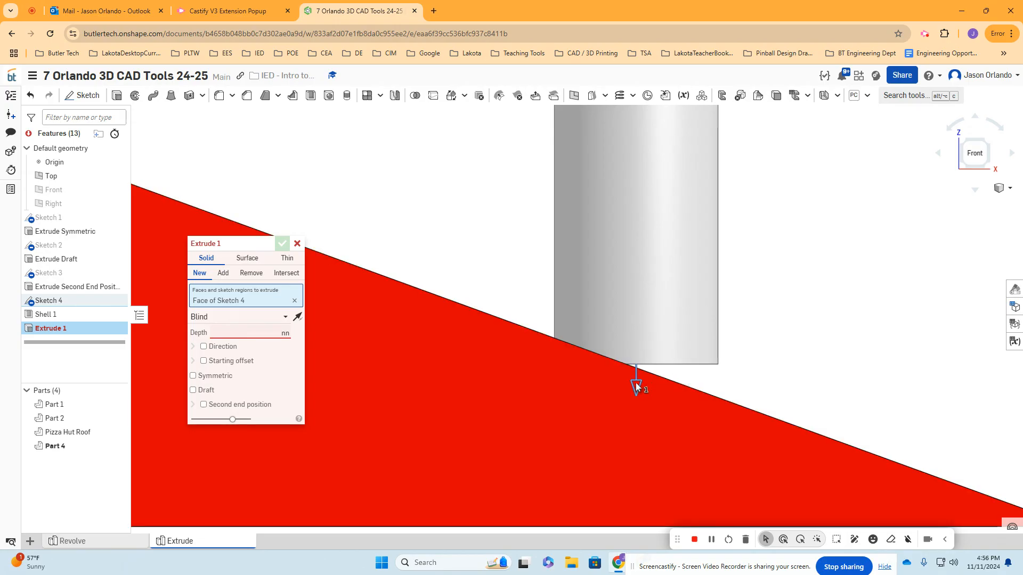
left_click_drag(635, 387, 640, 434)
scroll(638, 420, "down", 5)
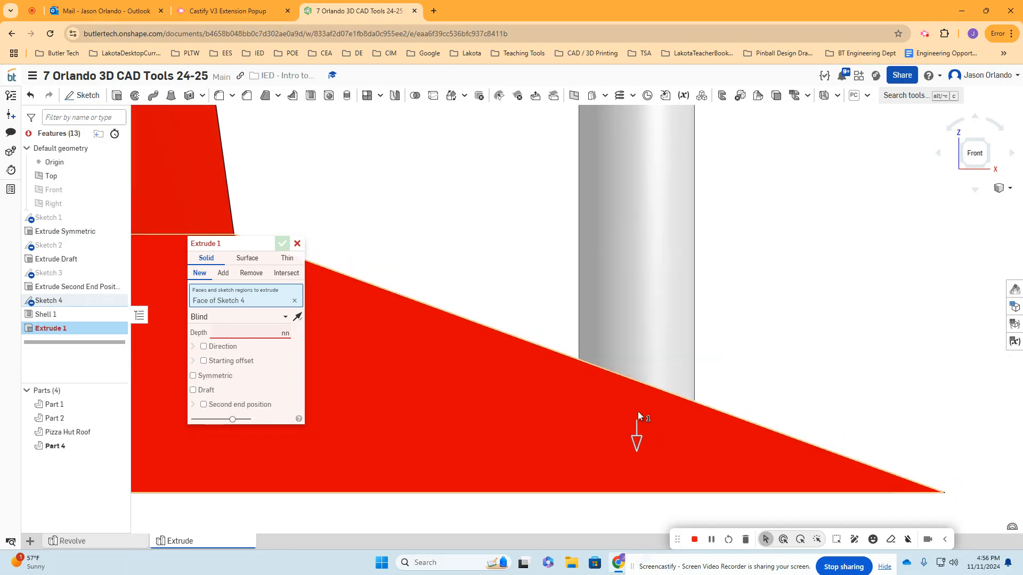
- Examine from beneath the roof how the cylinder's lower end sticks out through the shelled slope
right_click_drag(656, 475, 654, 456)
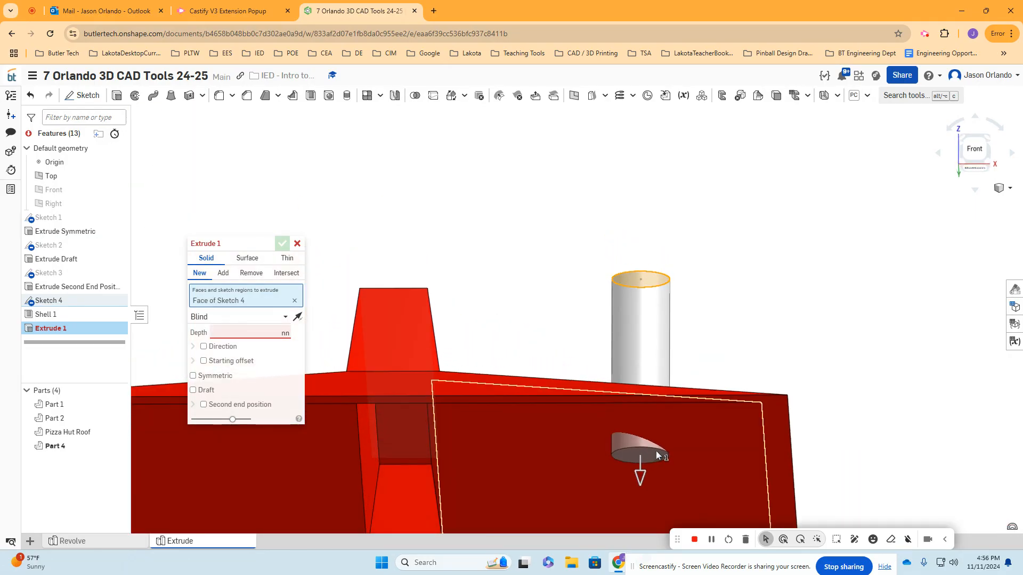
scroll(645, 368, "up", 3)
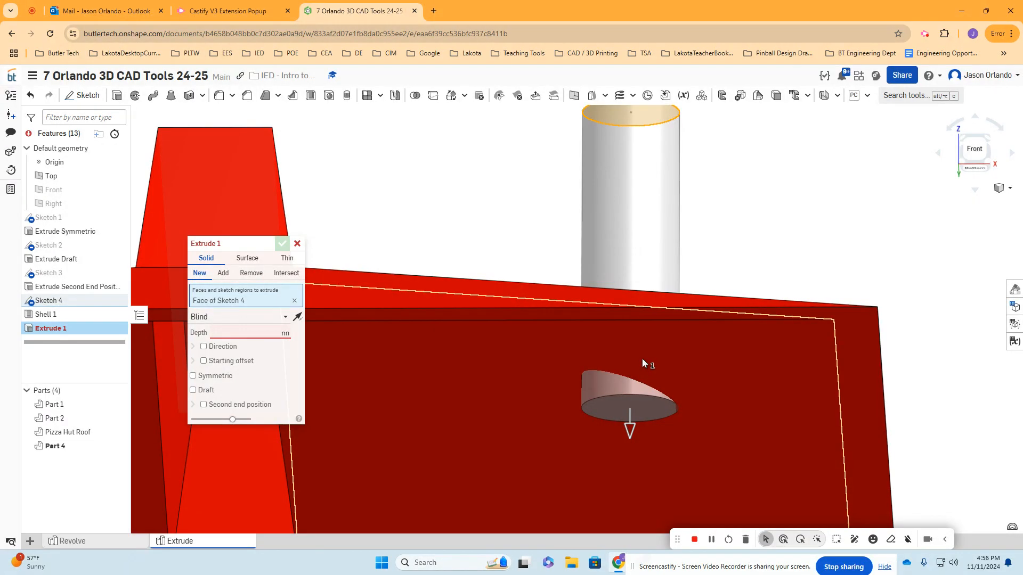
scroll(643, 362, "up", 1)
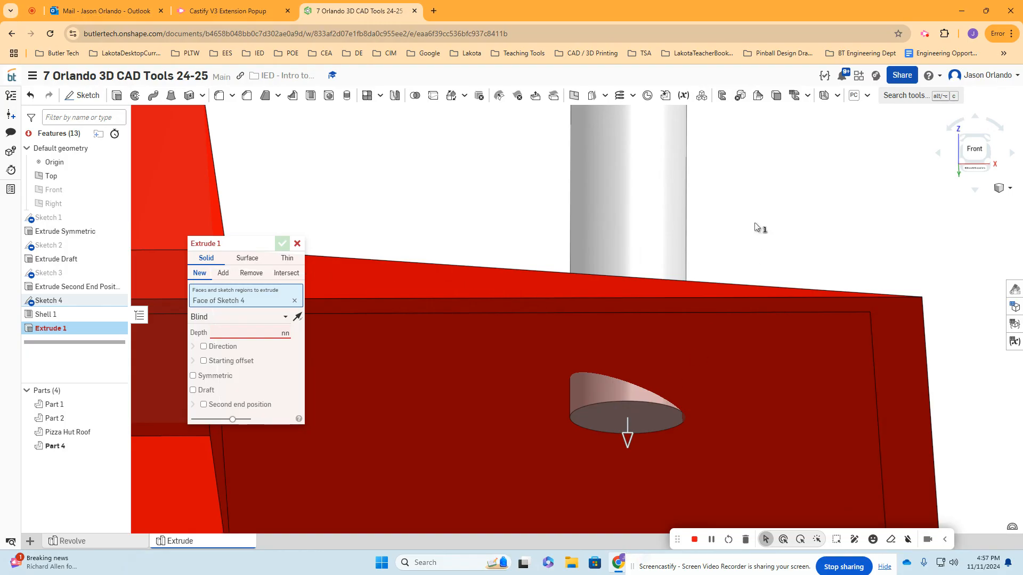
scroll(583, 393, "up", 2)
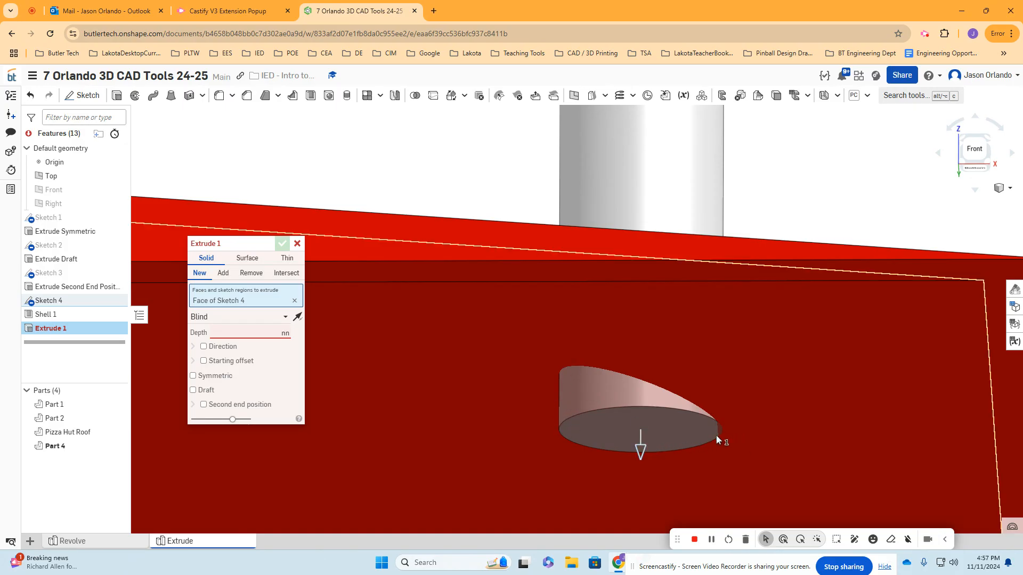
scroll(720, 436, "up", 2)
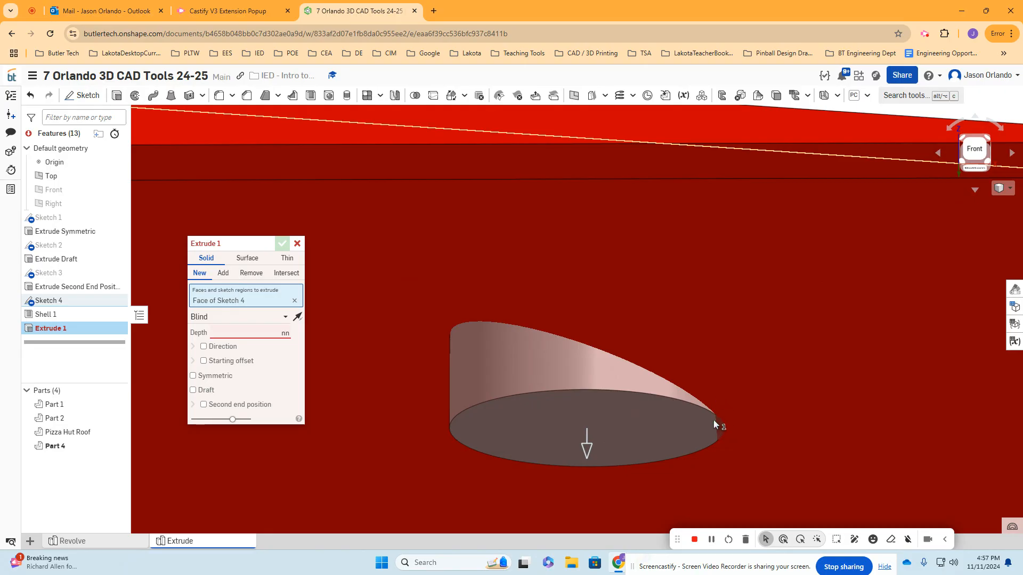
scroll(715, 431, "down", 5)
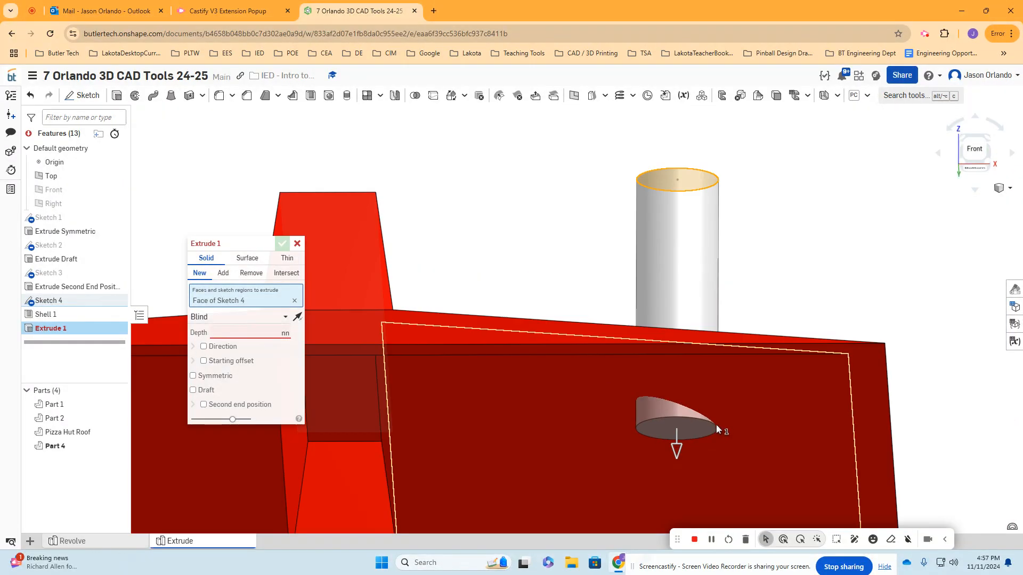
right_click_drag(775, 267, 726, 272)
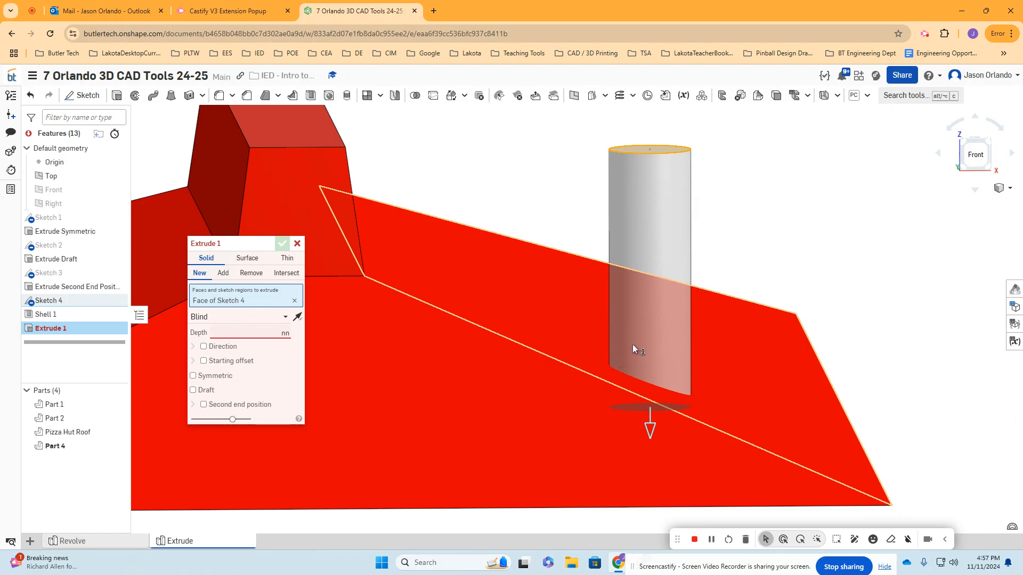
- Set the Sketch 4 extrusion's end type to Up to next, inspect both sides of the roof, and accept it
left_click(221, 318)
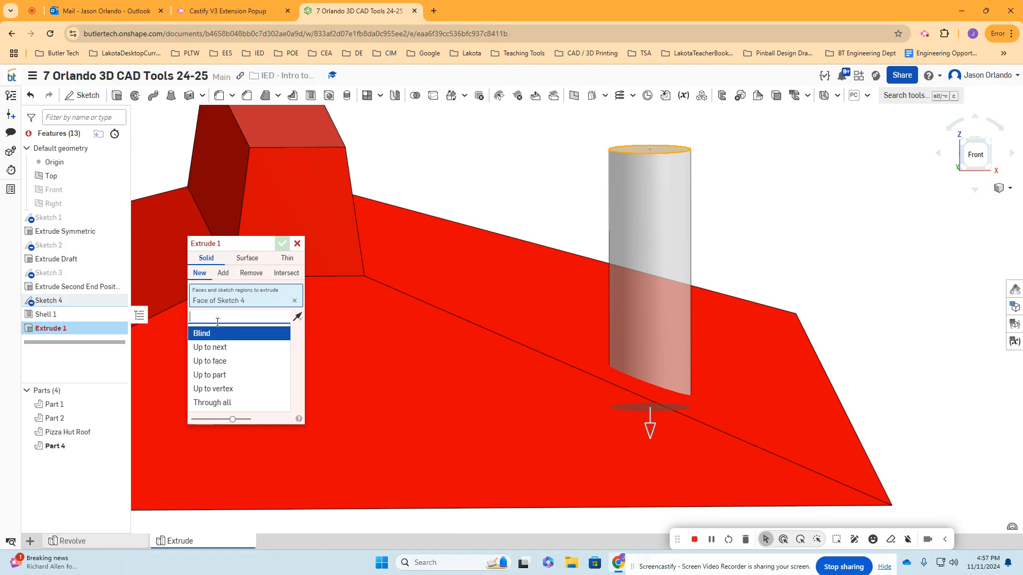
left_click_drag(228, 239, 458, 175)
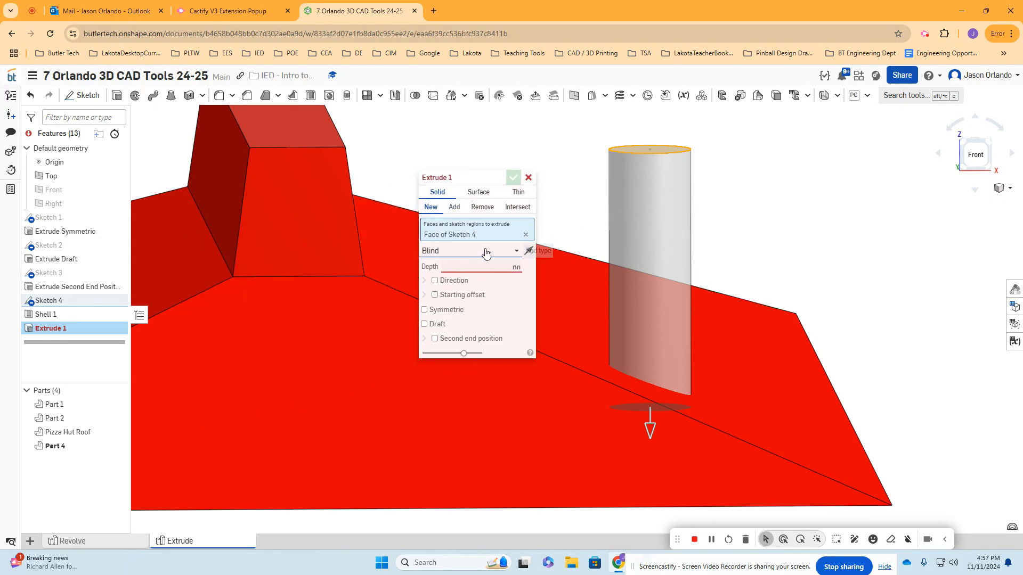
left_click(512, 252)
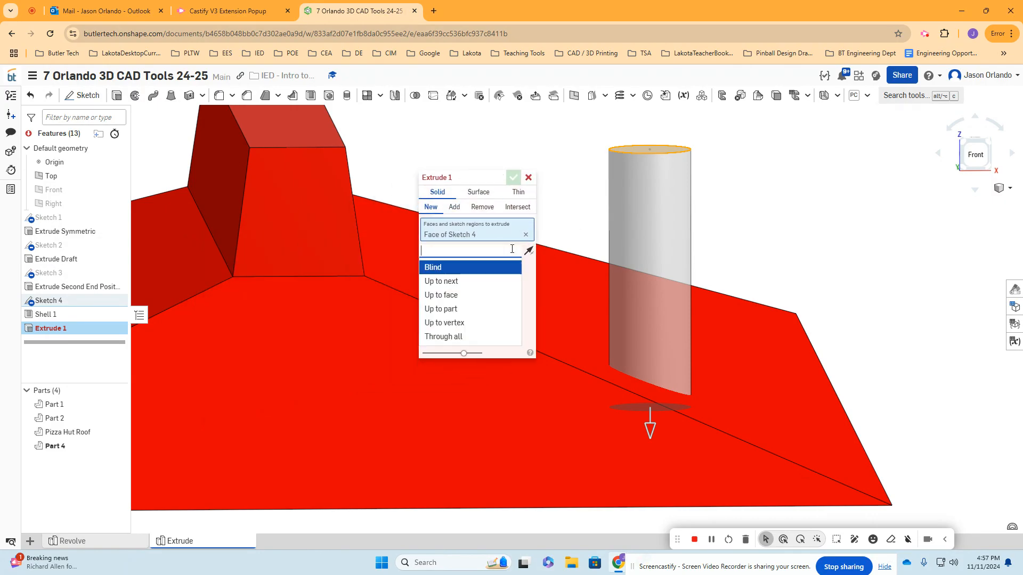
left_click(456, 282)
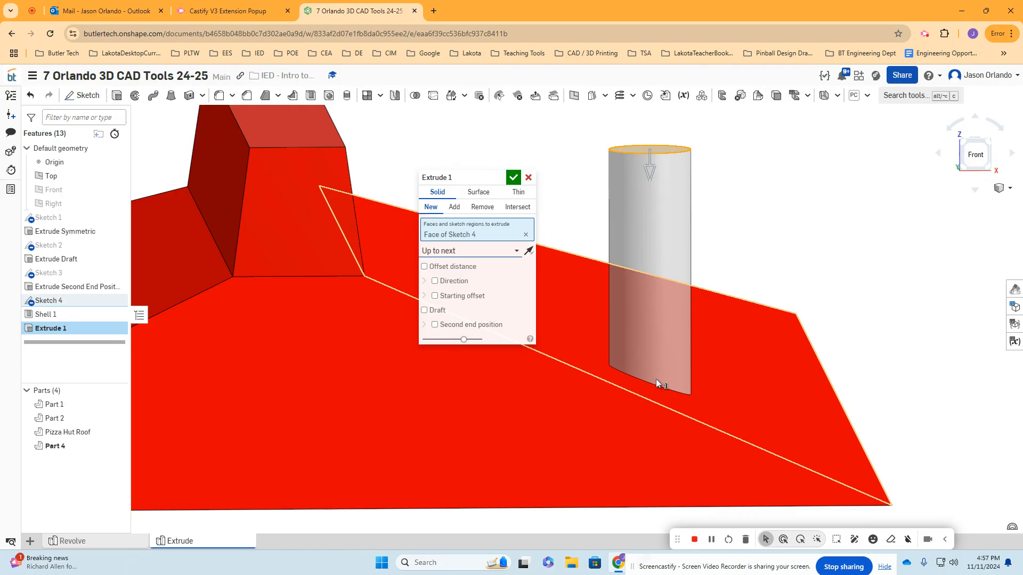
right_click_drag(827, 251, 656, 391)
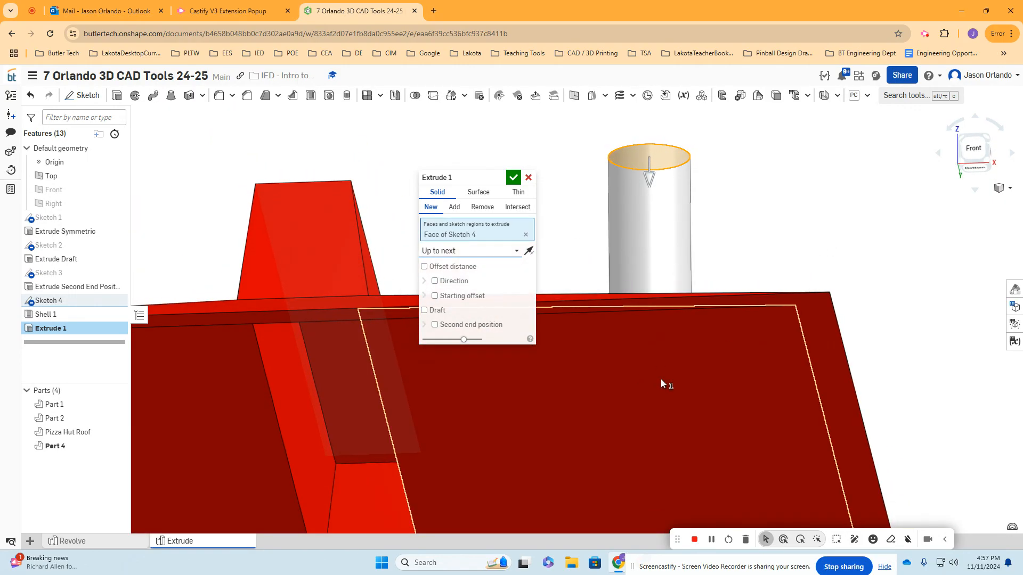
right_click_drag(729, 239, 687, 318)
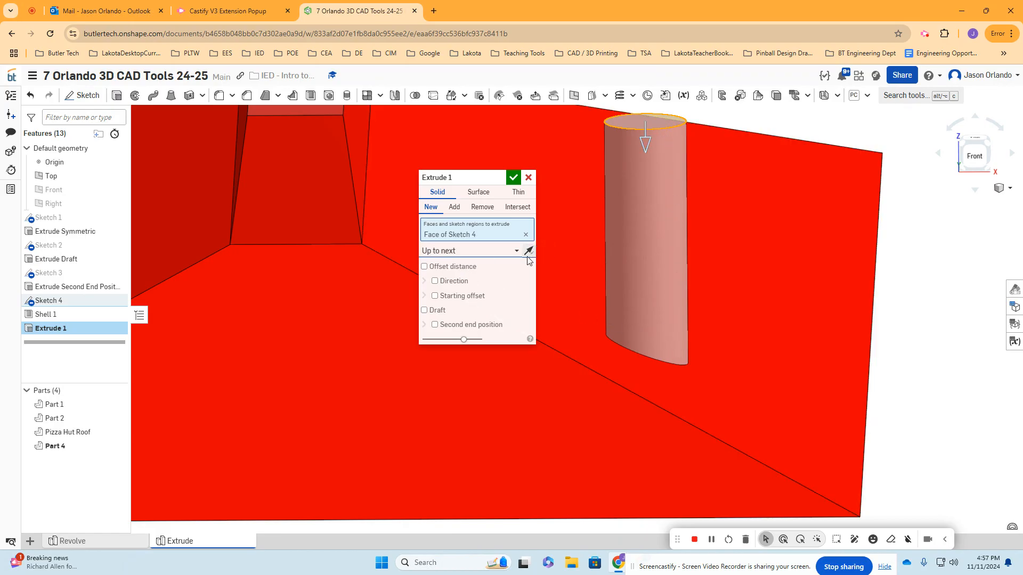
left_click(514, 177)
scroll(807, 251, "down", 5)
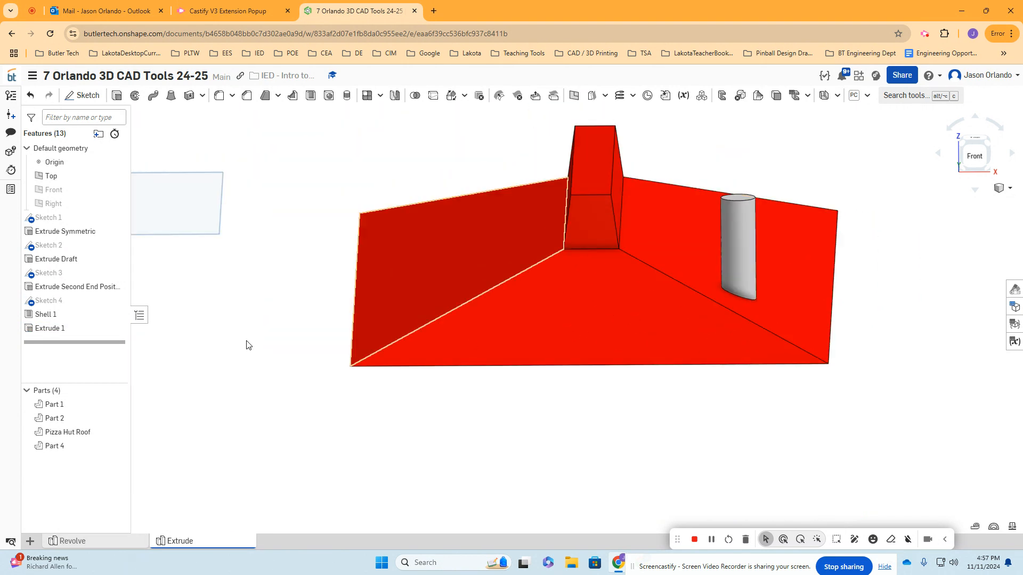
- Rename the finished cylinder extrusion as "Extrude Up to Next"
right_click(59, 332)
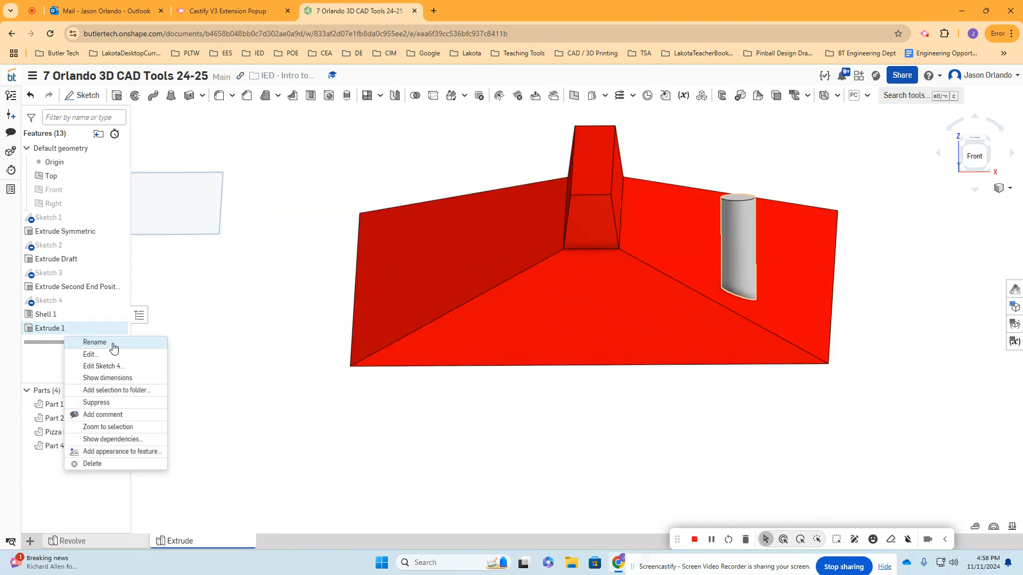
left_click(113, 346)
key("Right")
key("BackSpace")
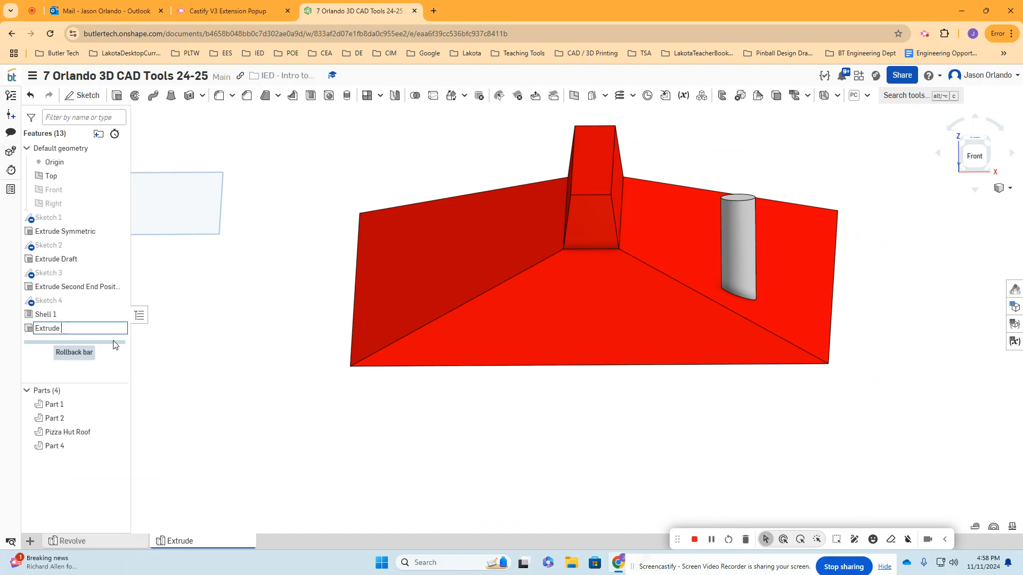
type("Up to Next")
key("Return")
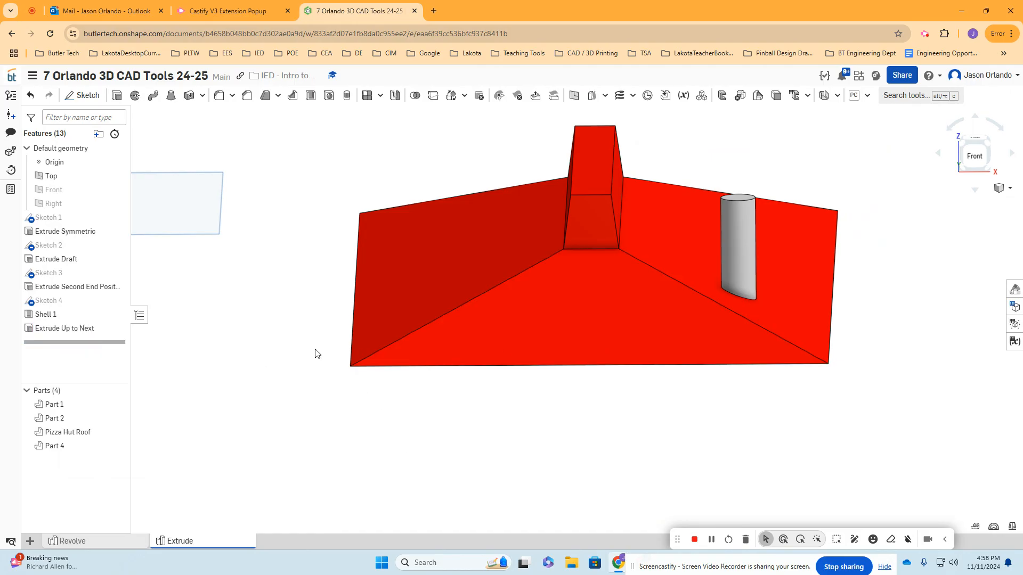
left_click(117, 95)
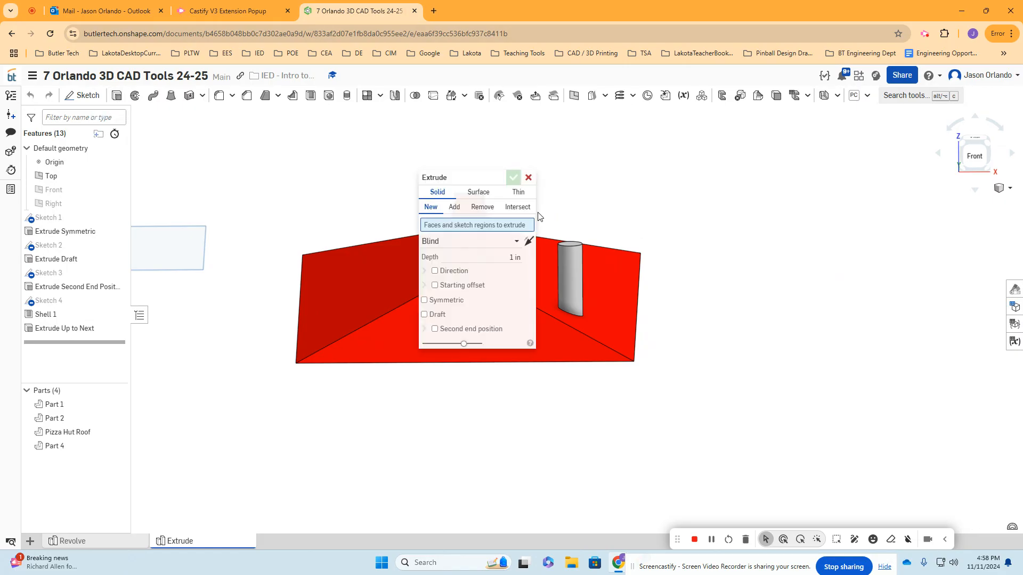
scroll(538, 213, "up", 3)
left_click_drag(470, 178, 280, 150)
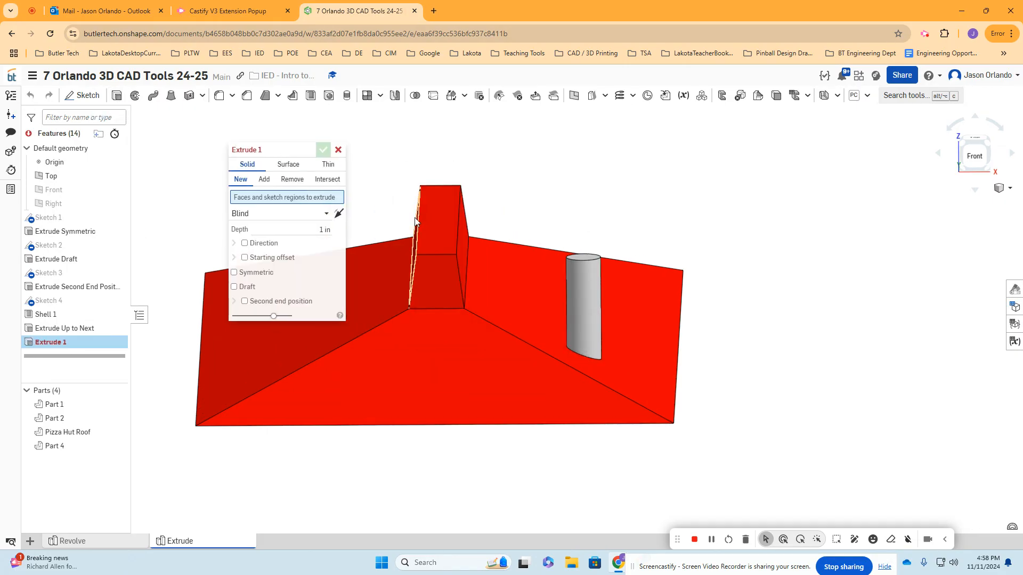
left_click(444, 216)
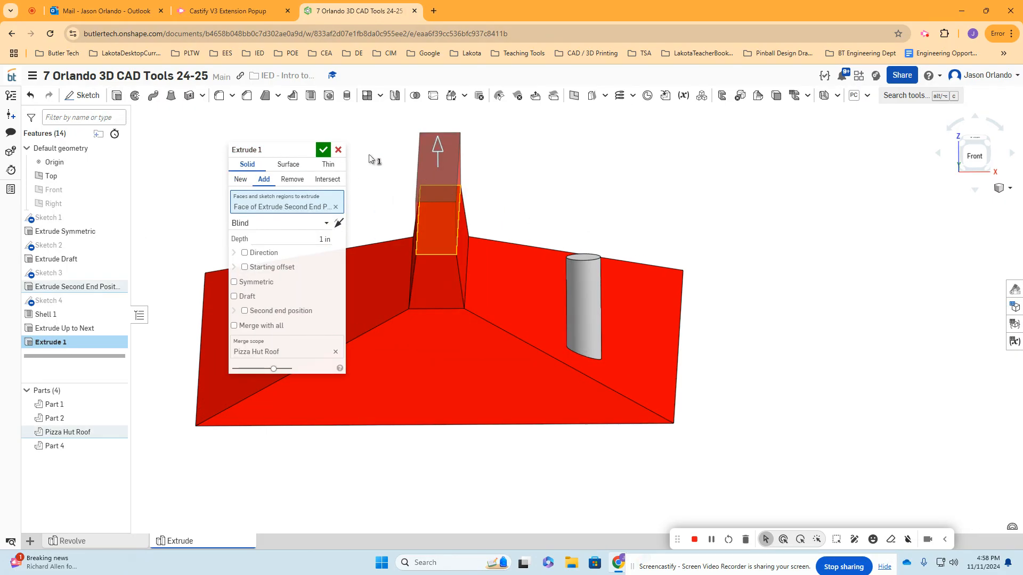
left_click(339, 150)
- Sketch a small circle beside the cylinder on the plane of the roof's raised top face and accept the sketch
key("shift+s")
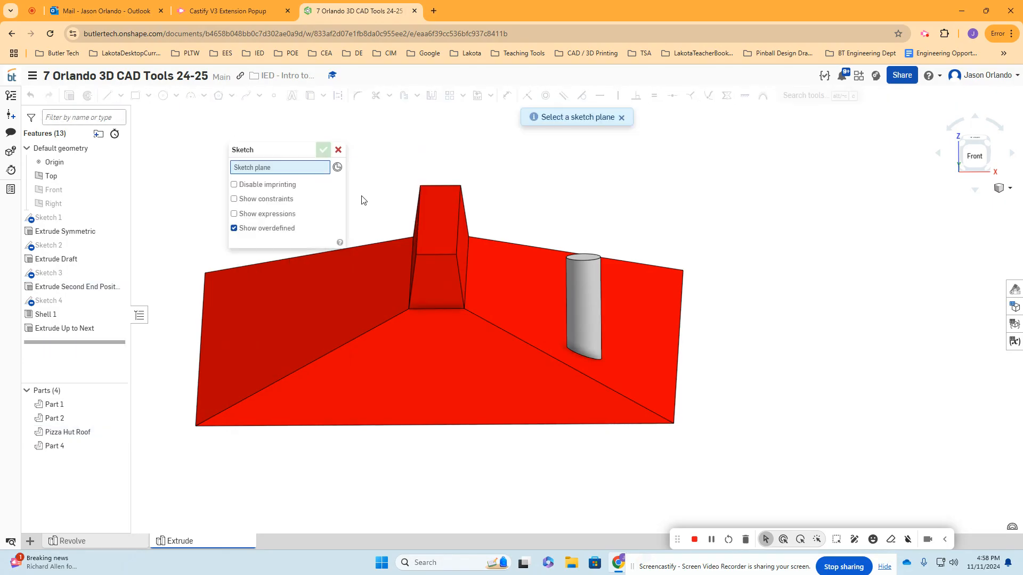
left_click(439, 234)
left_click(162, 97)
key("n")
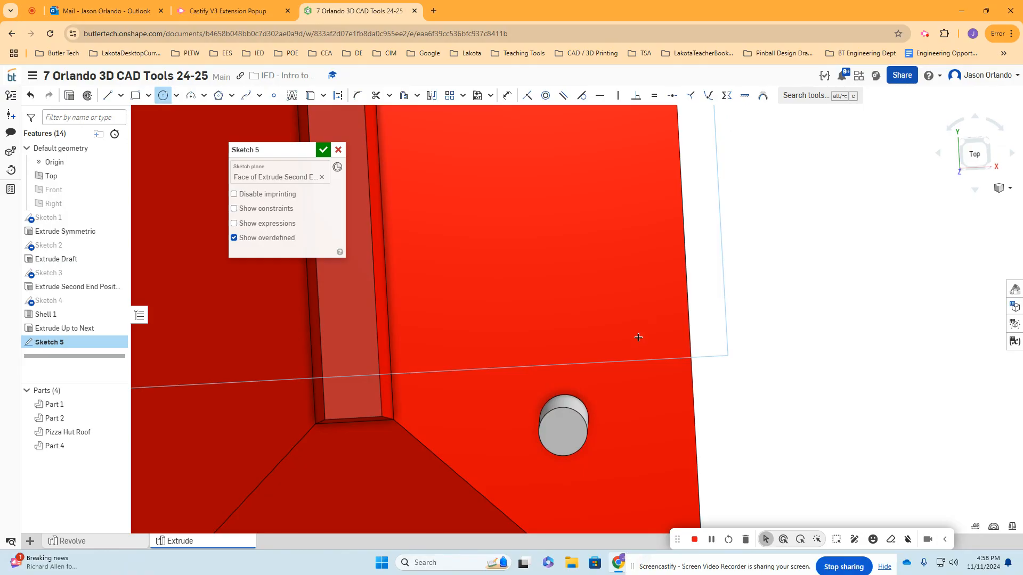
scroll(617, 340, "up", 3)
left_click(599, 340)
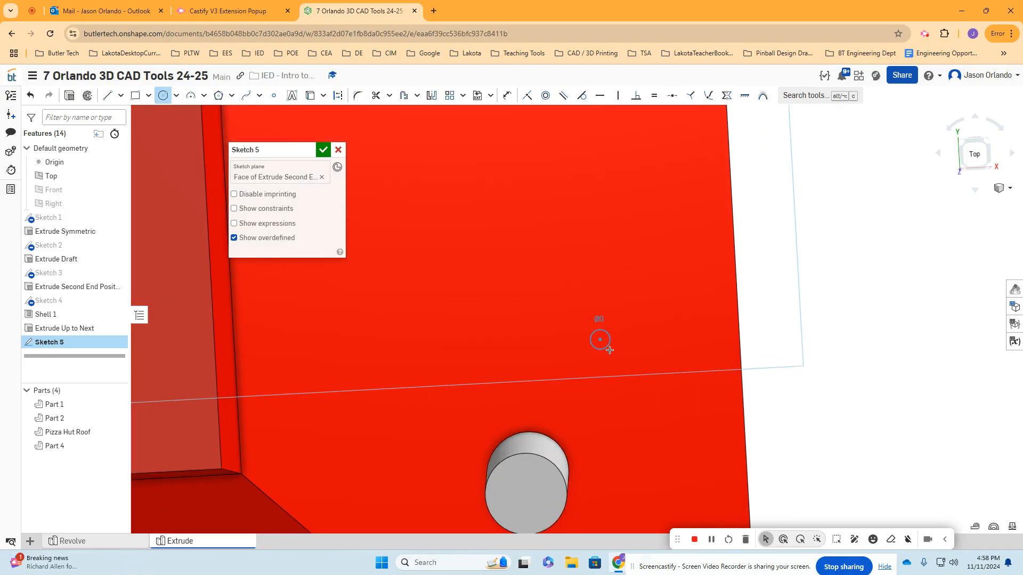
left_click(323, 150)
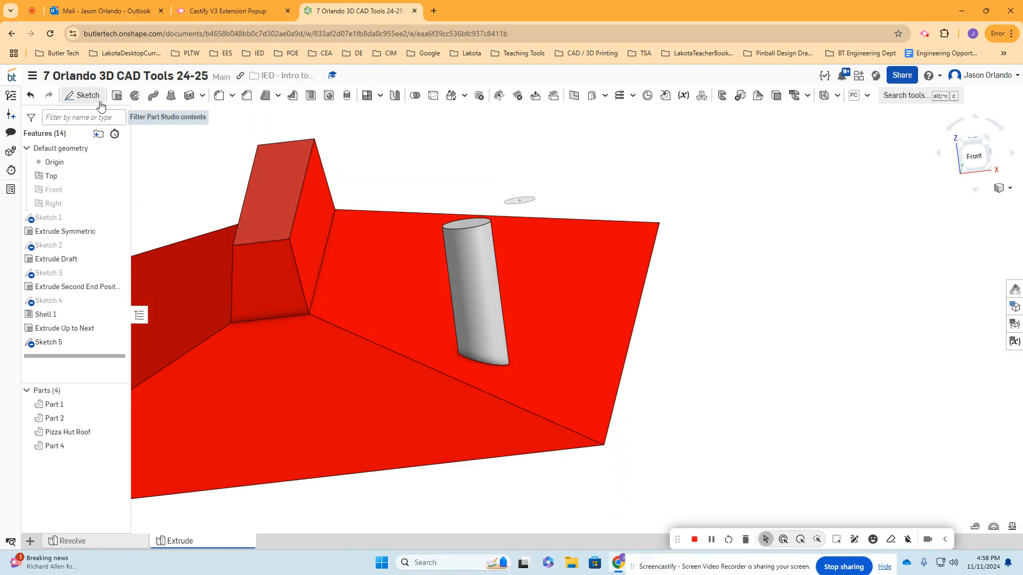
- Extrude the Sketch 5 circle downward as a new part, using Up to face with the roof's outer sloped face
left_click(116, 95)
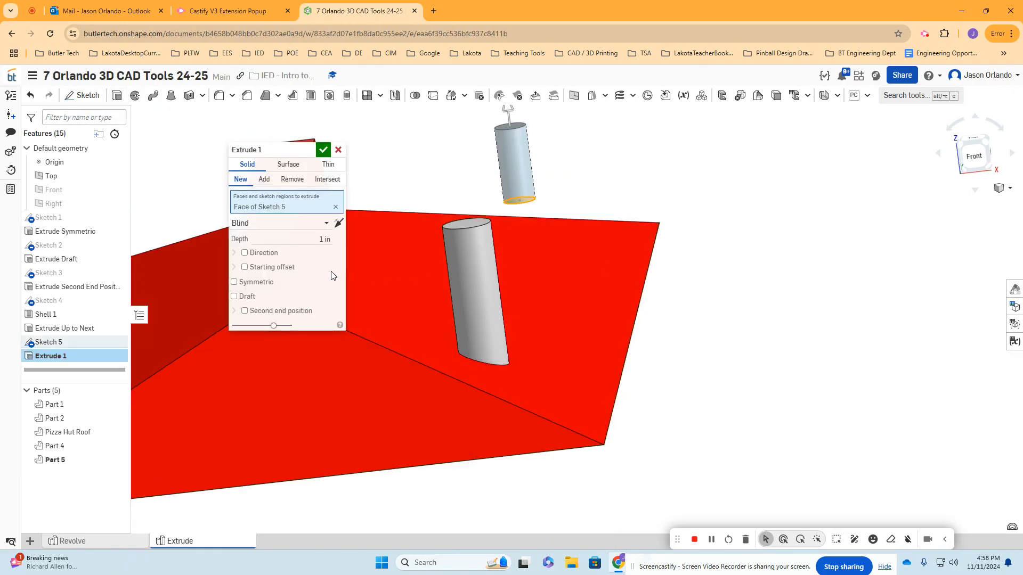
left_click(339, 222)
right_click_drag(758, 299, 642, 276)
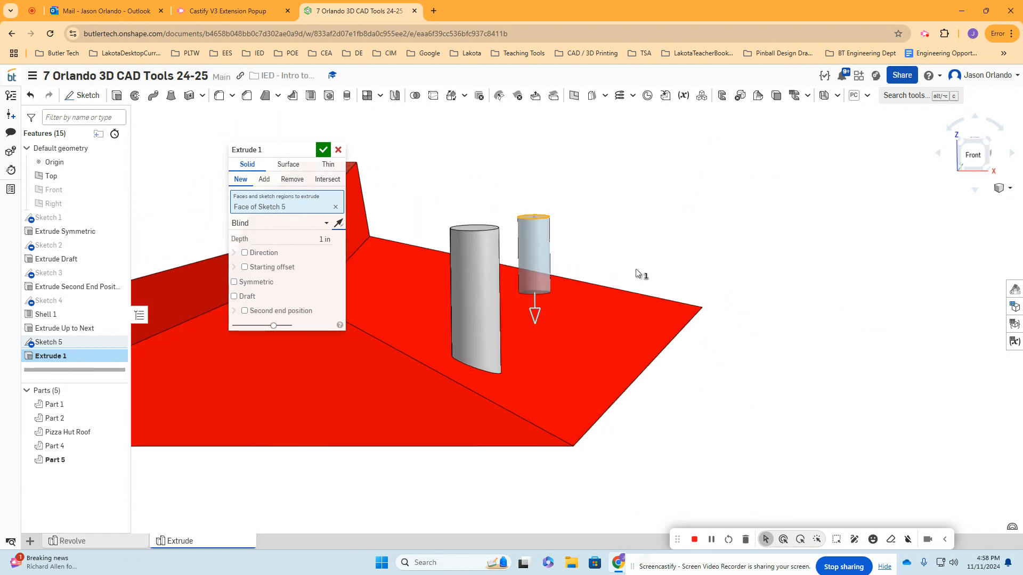
left_click(317, 225)
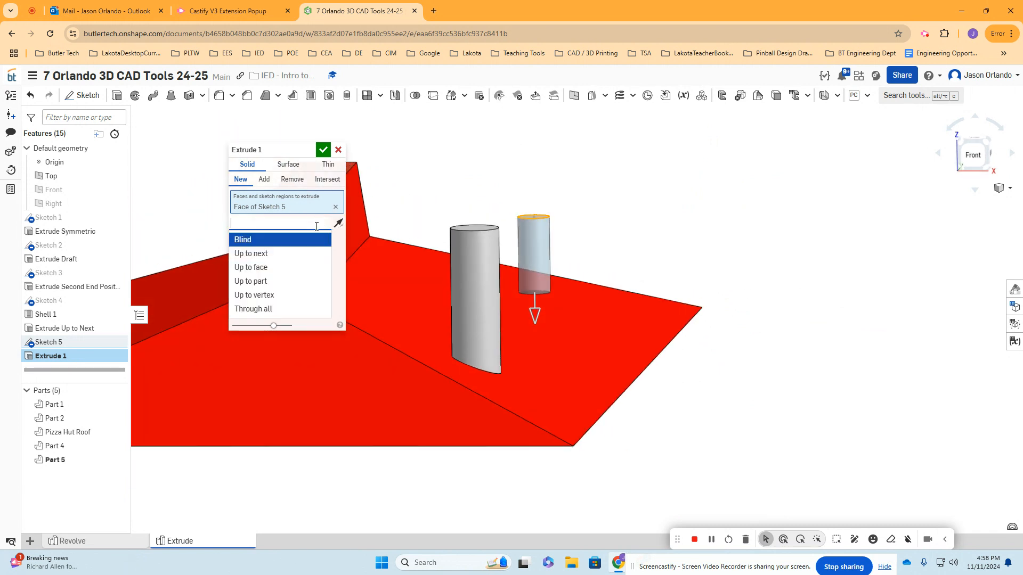
left_click(267, 267)
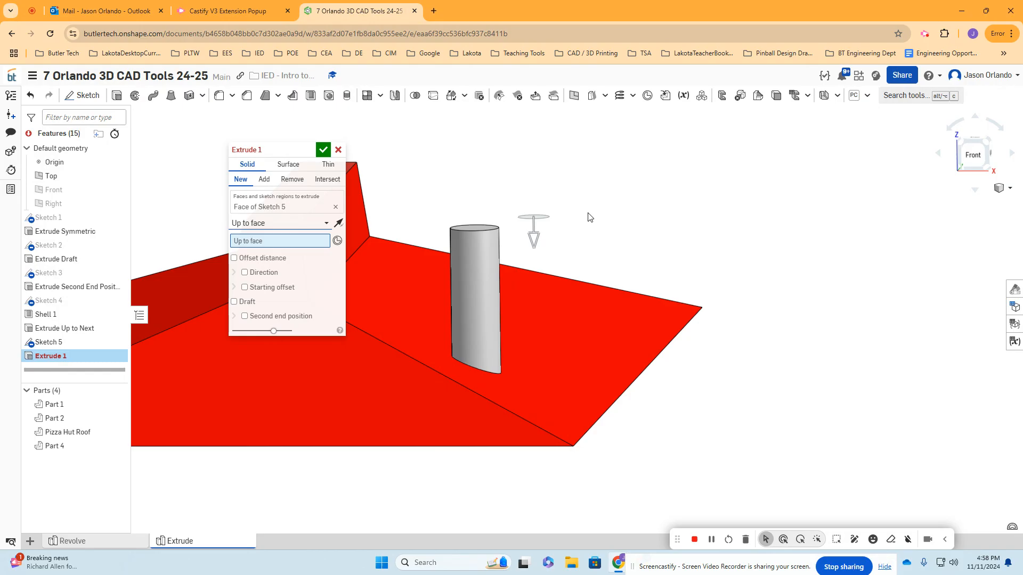
left_click(544, 318)
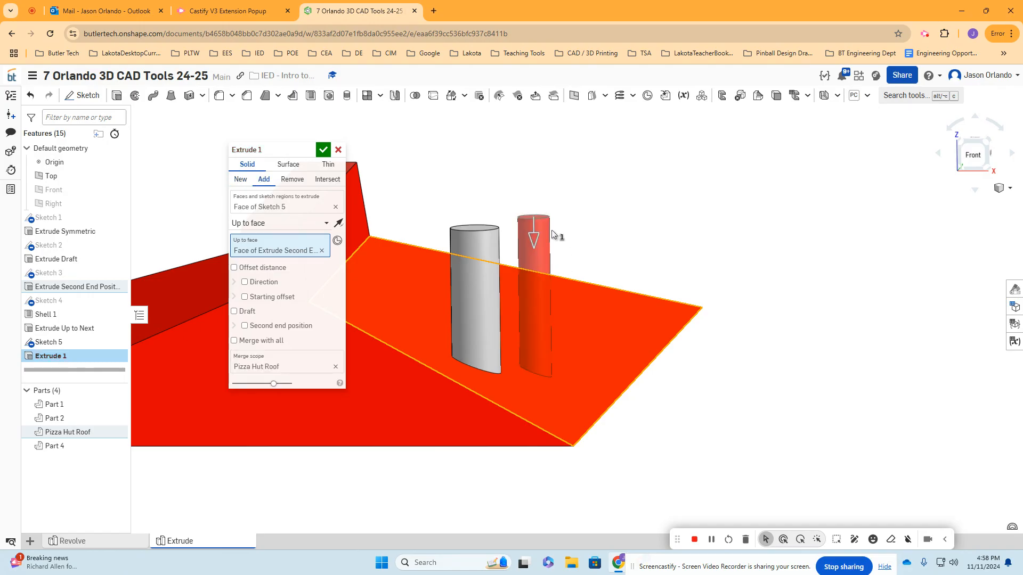
left_click(240, 179)
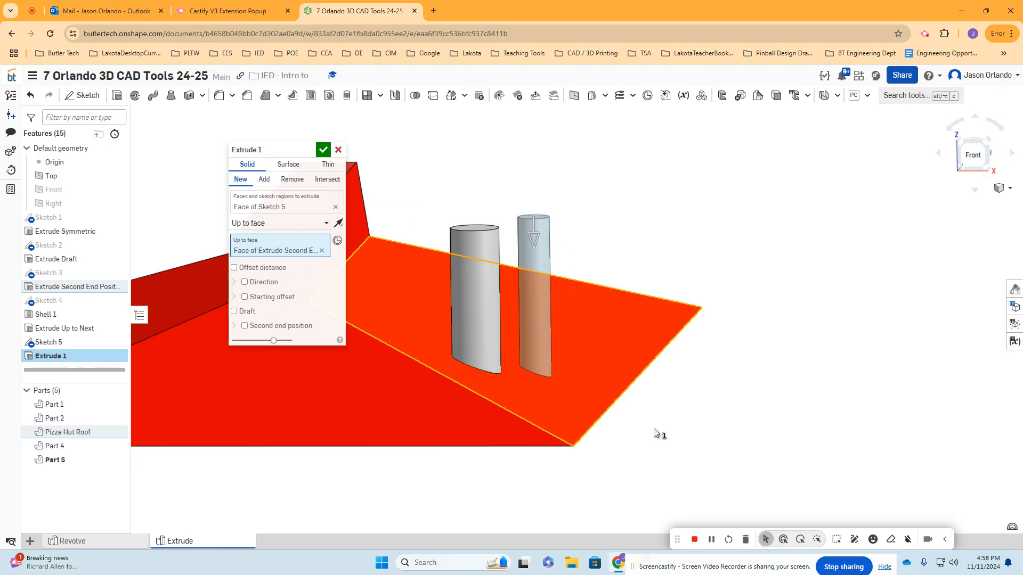
- Replace the Sketch 5 extrusion's Up to face target with the roof's bottom rim face, check the result, and accept the extrusion
left_click(322, 251)
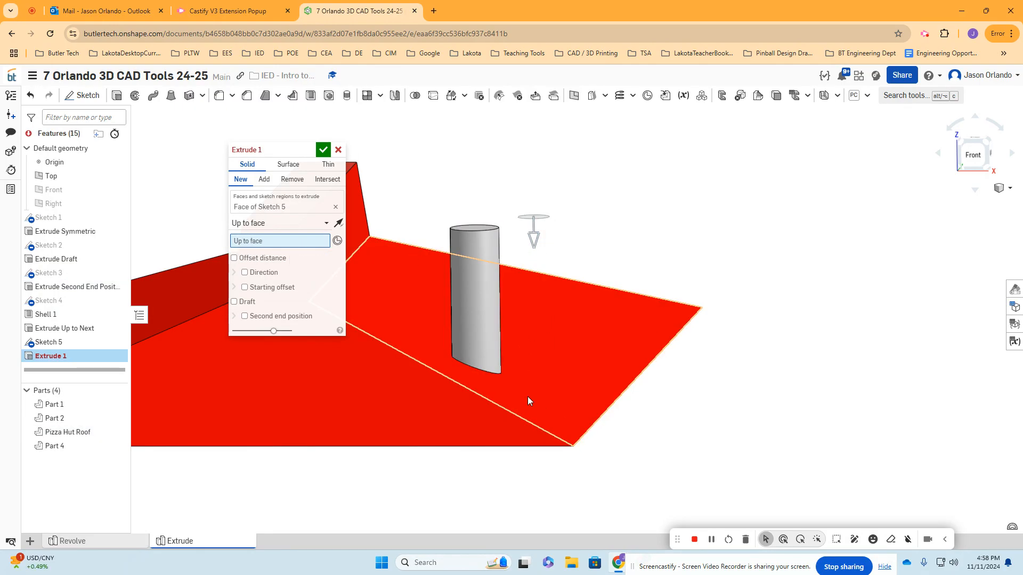
right_click_drag(667, 421, 669, 402)
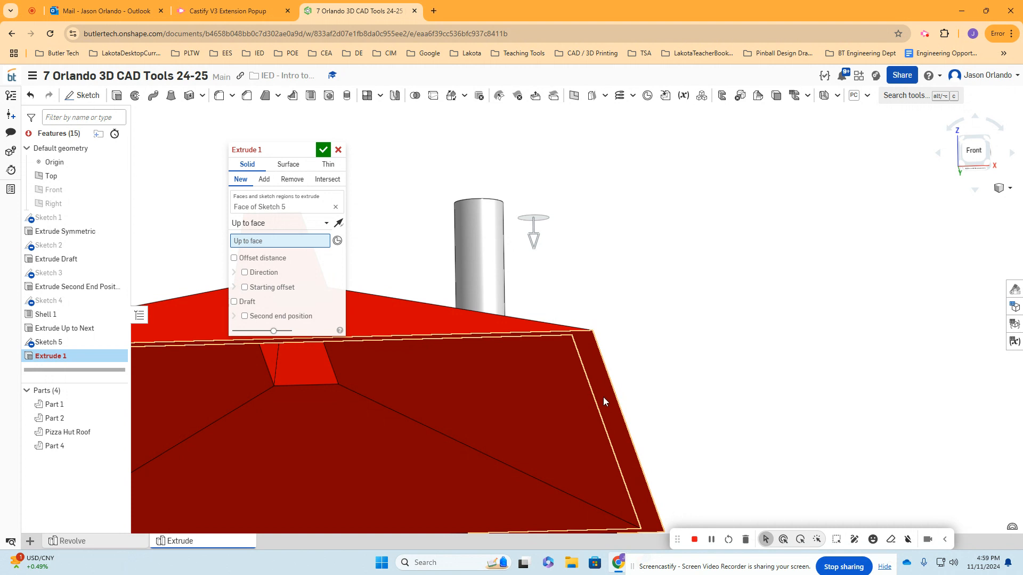
left_click(603, 397)
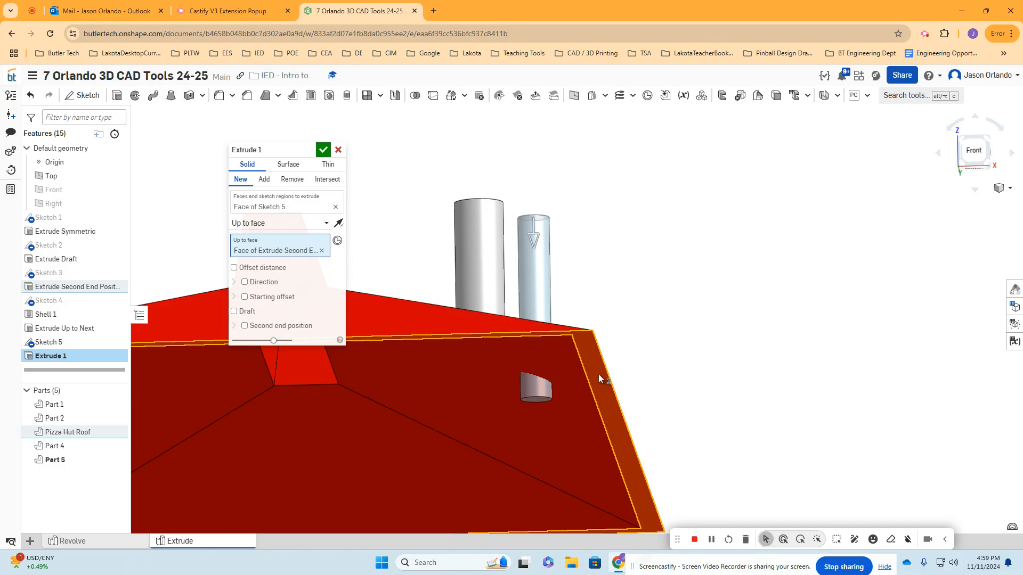
right_click_drag(643, 338, 646, 343)
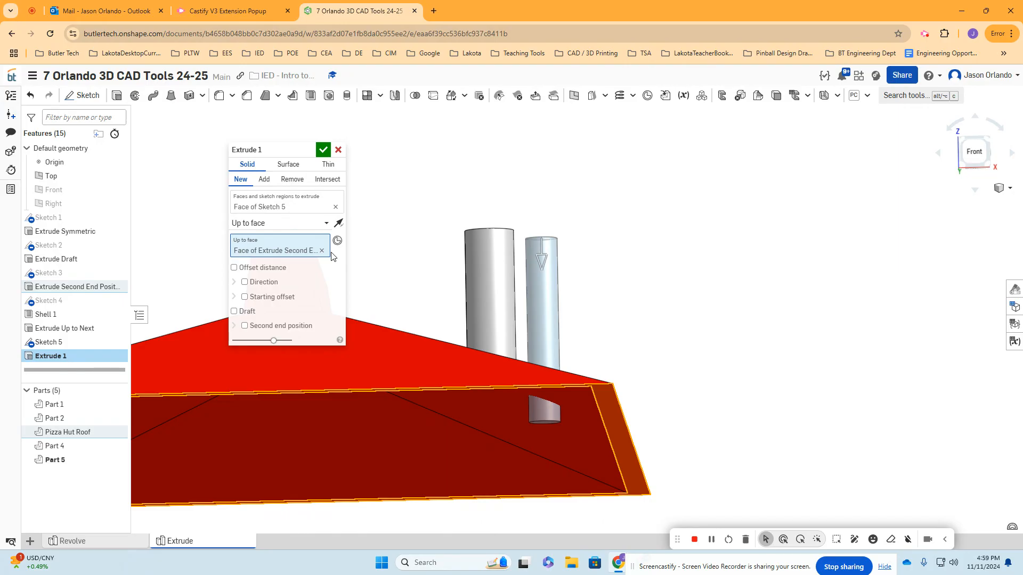
left_click(323, 150)
right_click_drag(592, 220, 594, 224)
- Rename the thinner cylinder's extrusion as "Extrude Up to Face"
right_click(68, 356)
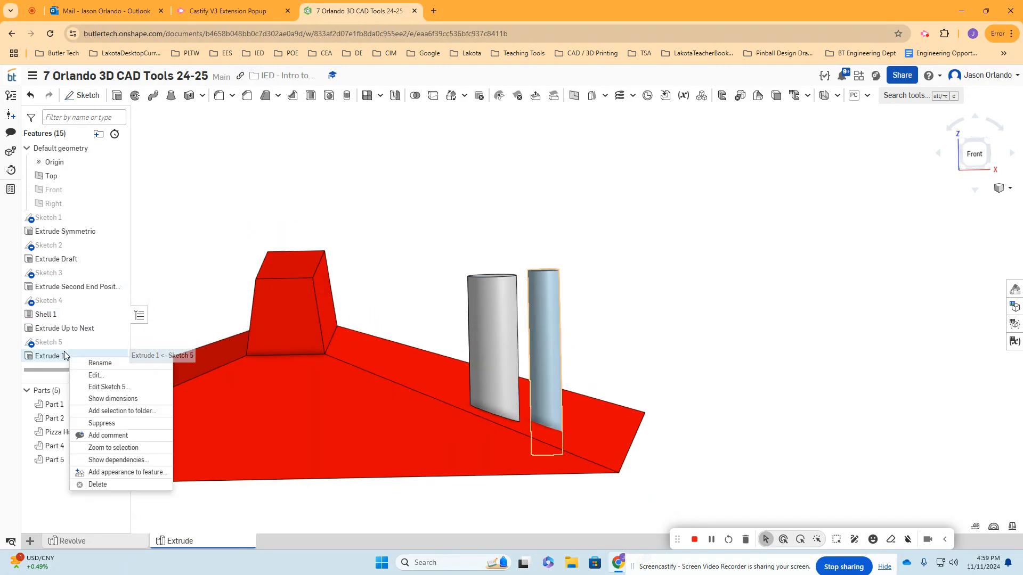
left_click(116, 363)
left_click(119, 358)
key("BackSpace")
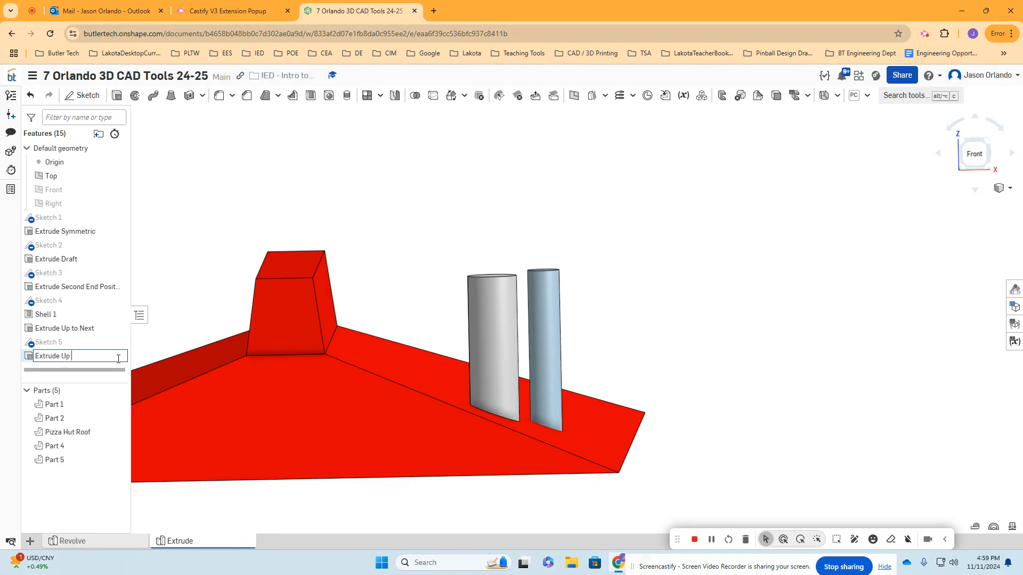
key("Return")
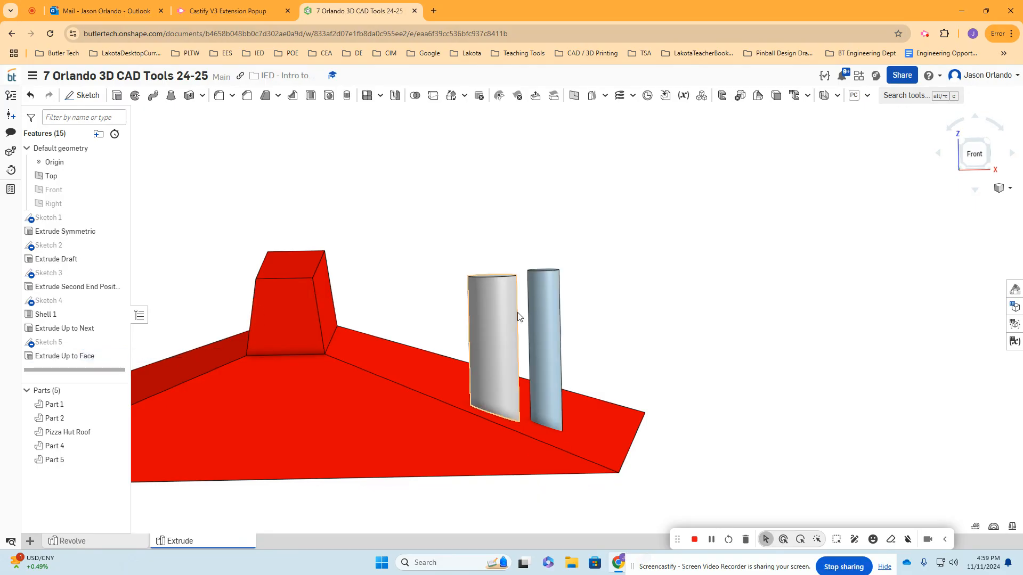
- Edit Extrude Up to Face to try the Up to vertex end type, using the front corner vertex at the raised block's base
double_click(67, 356)
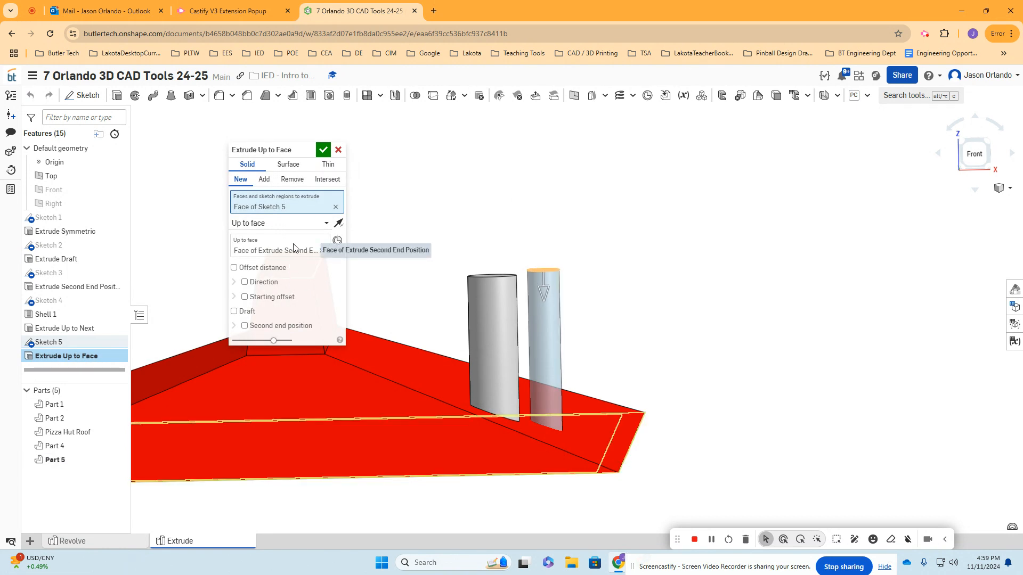
left_click(312, 223)
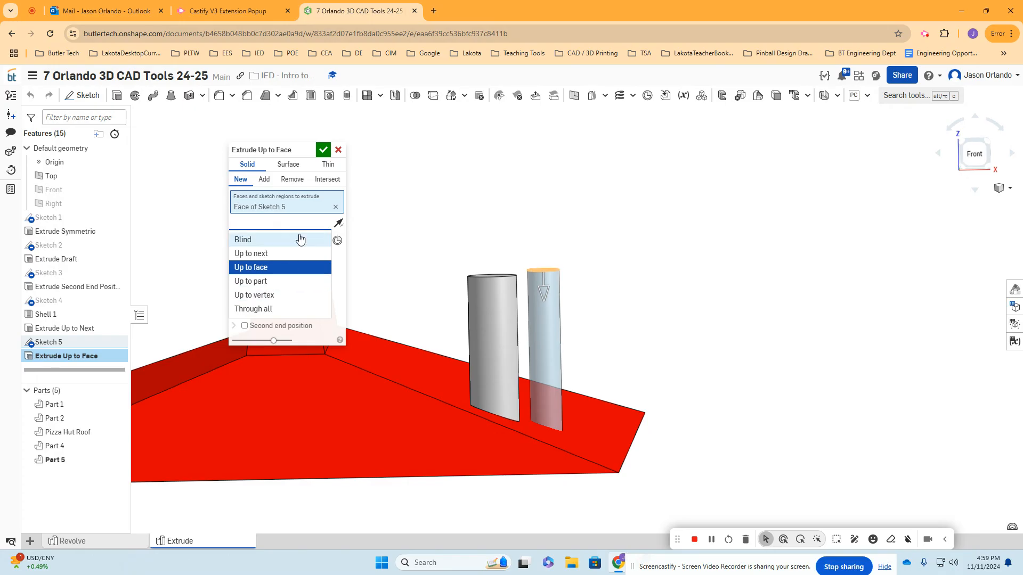
left_click(265, 295)
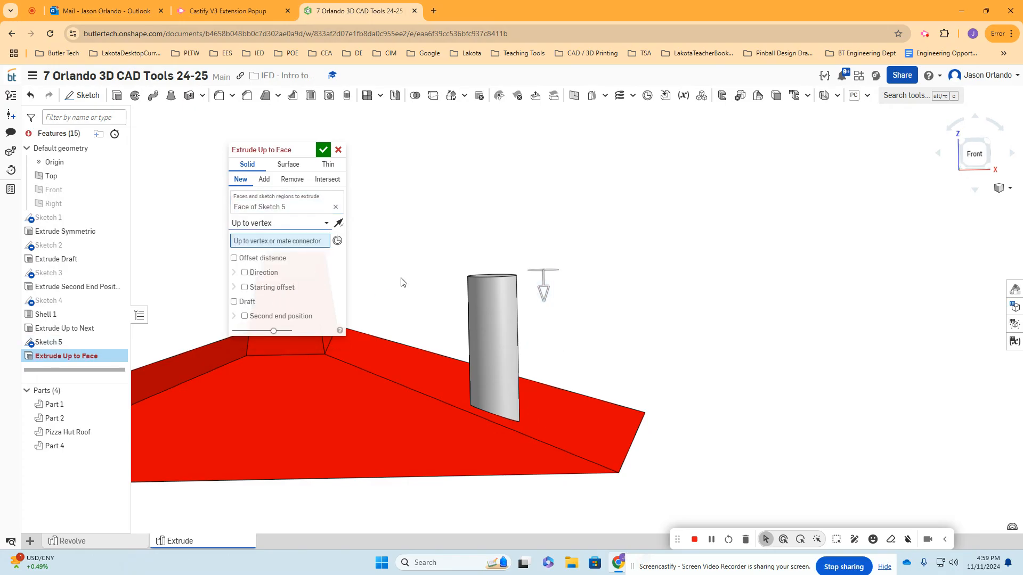
scroll(481, 352, "up", 2)
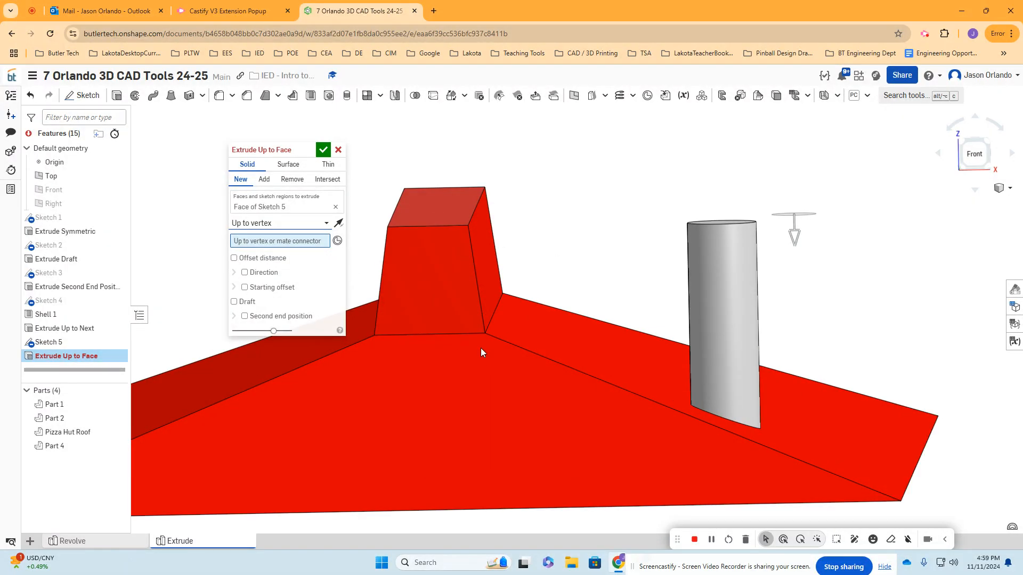
left_click(485, 333)
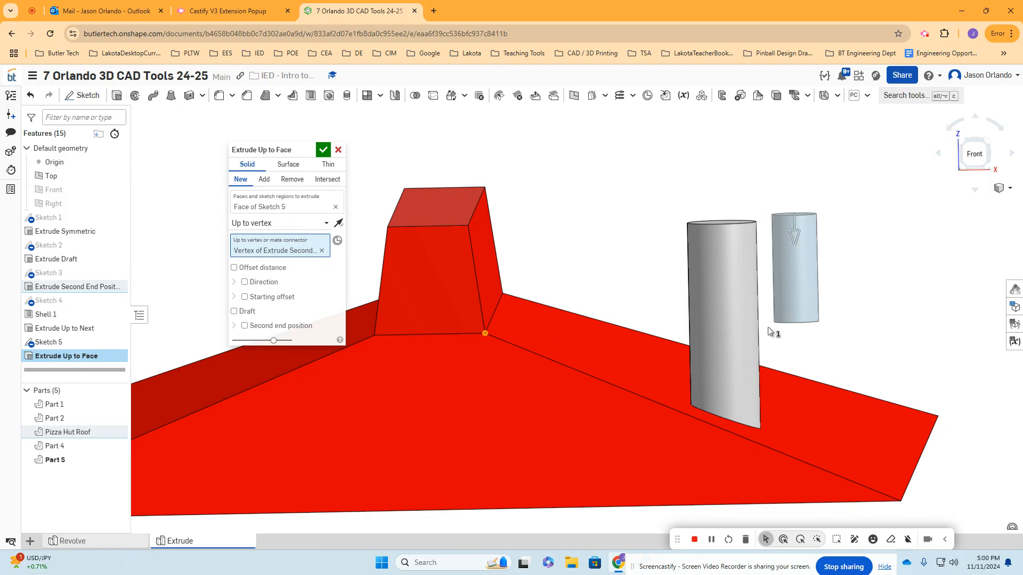
right_click_drag(857, 319, 860, 310)
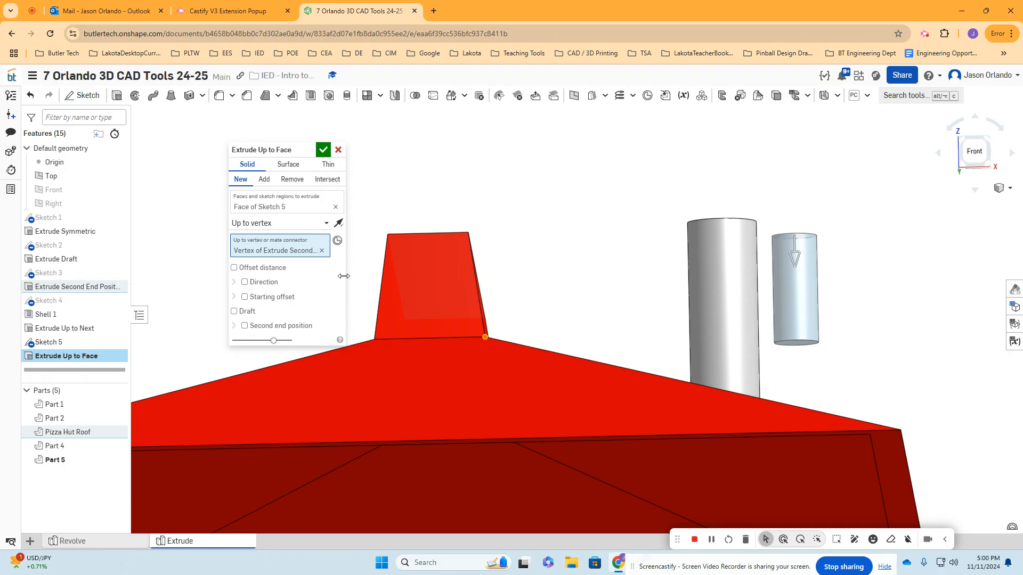
- Return the extrusion's end type to Up to face, remove the extra roof face from the extruded selection, and close the feature
left_click(325, 224)
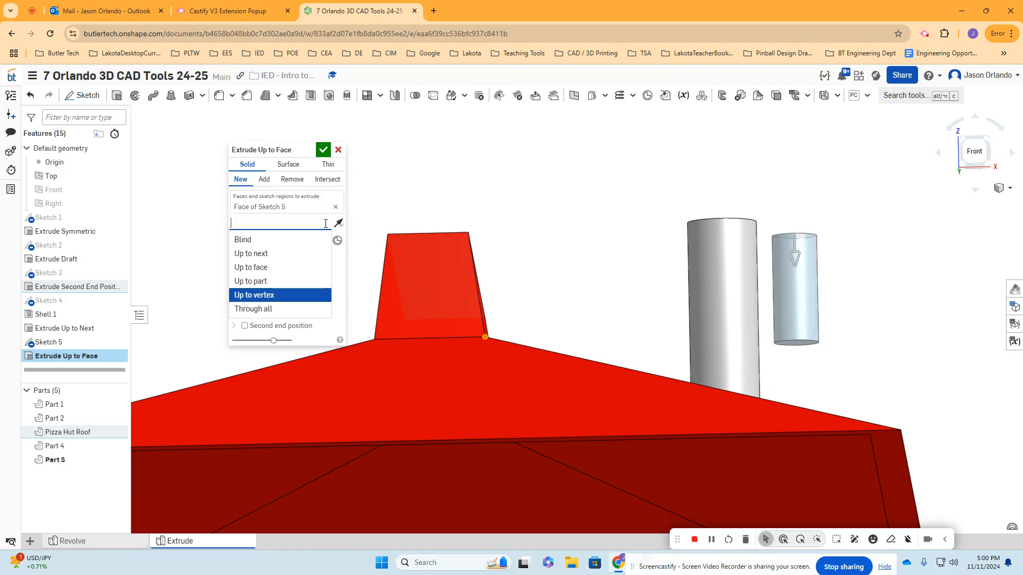
left_click(278, 267)
scroll(763, 410, "up", 5)
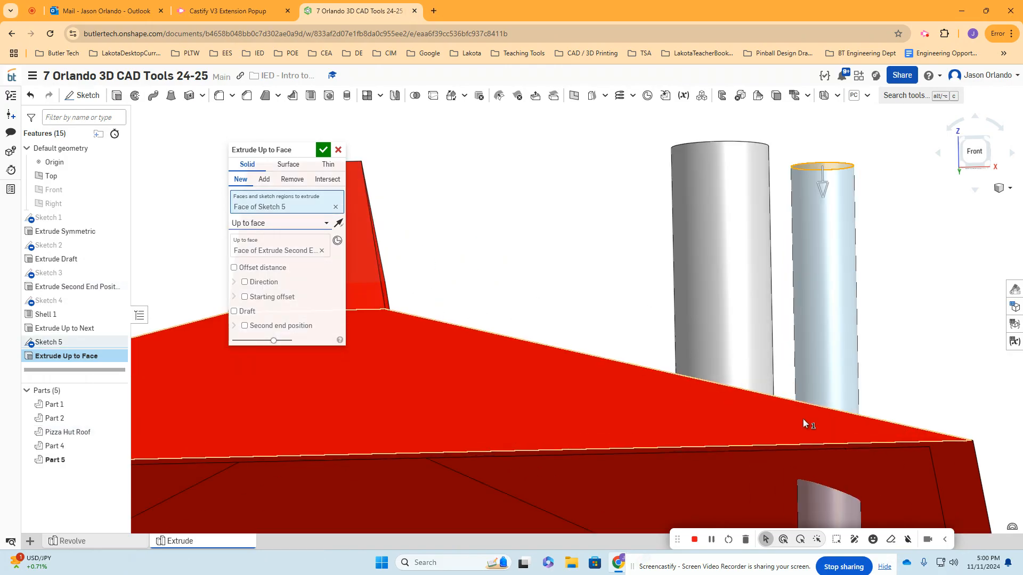
left_click(771, 352)
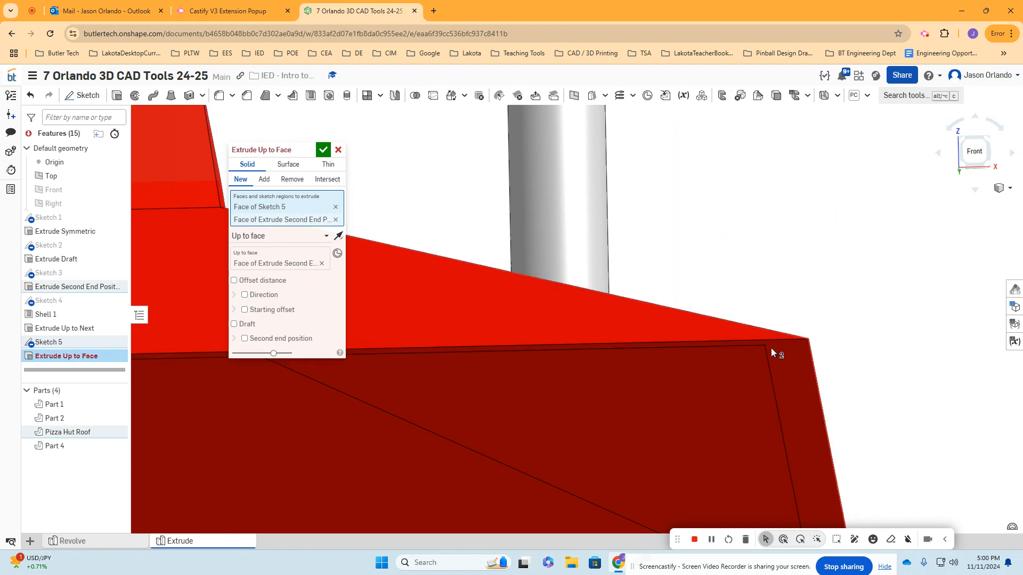
left_click(322, 263)
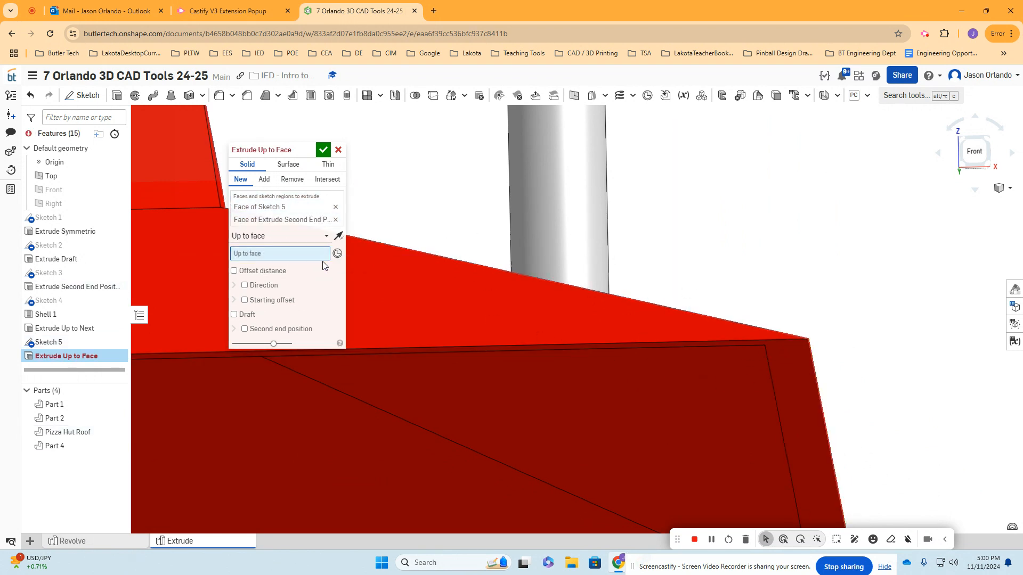
left_click(335, 220)
left_click(324, 150)
- Inspect both cylinders where they meet the roof's sloped face, and view all the extruded parts together
scroll(368, 173, "down", 6)
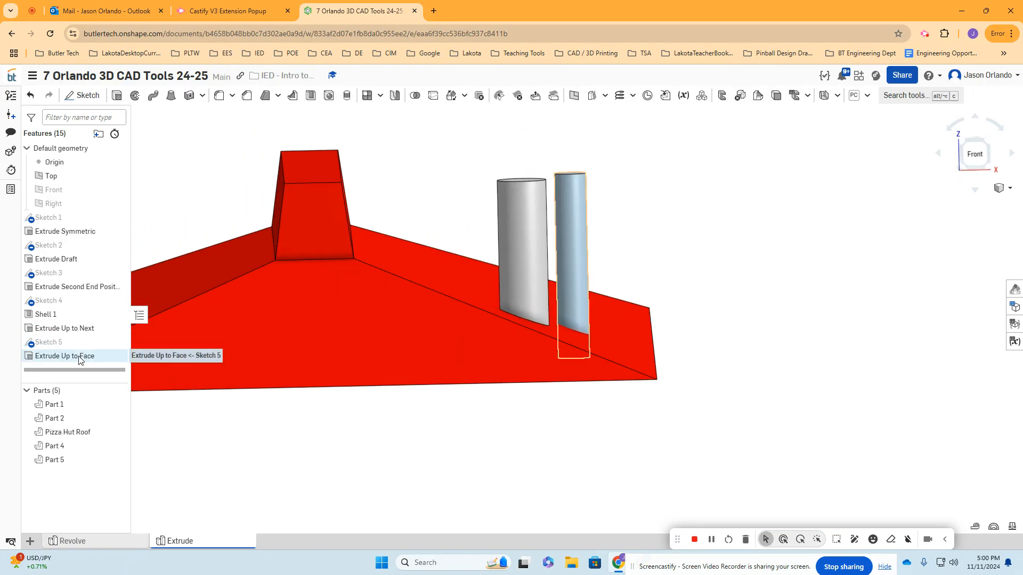
middle_click_drag(681, 301, 745, 321)
right_click_drag(744, 321, 726, 328)
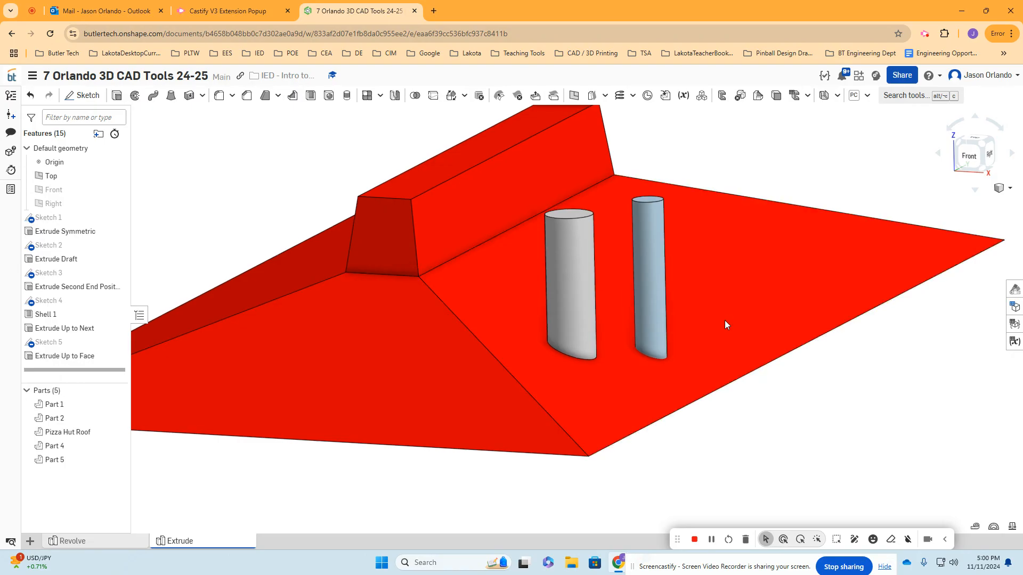
middle_click_drag(723, 309, 726, 324)
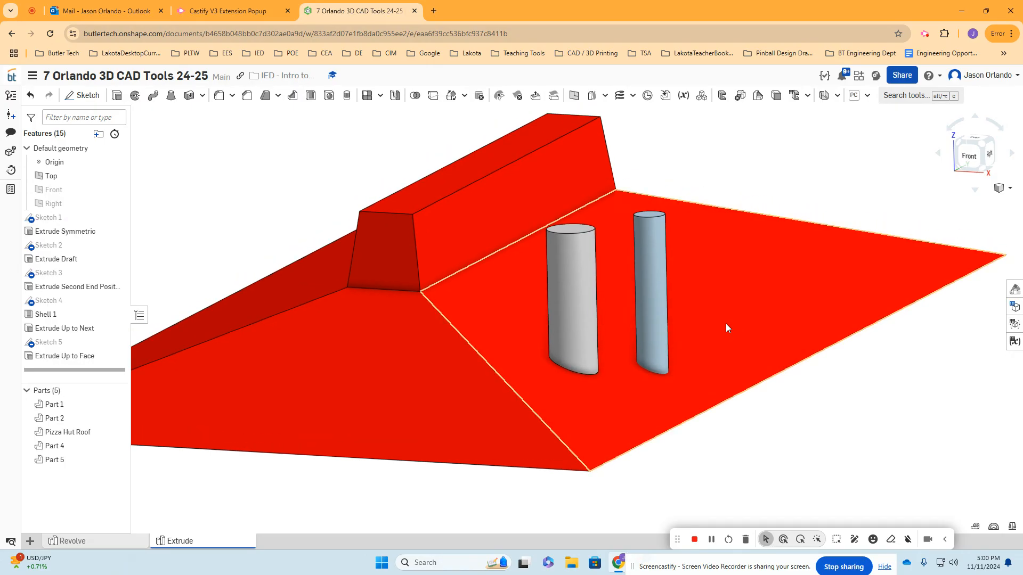
scroll(735, 402, "down", 5)
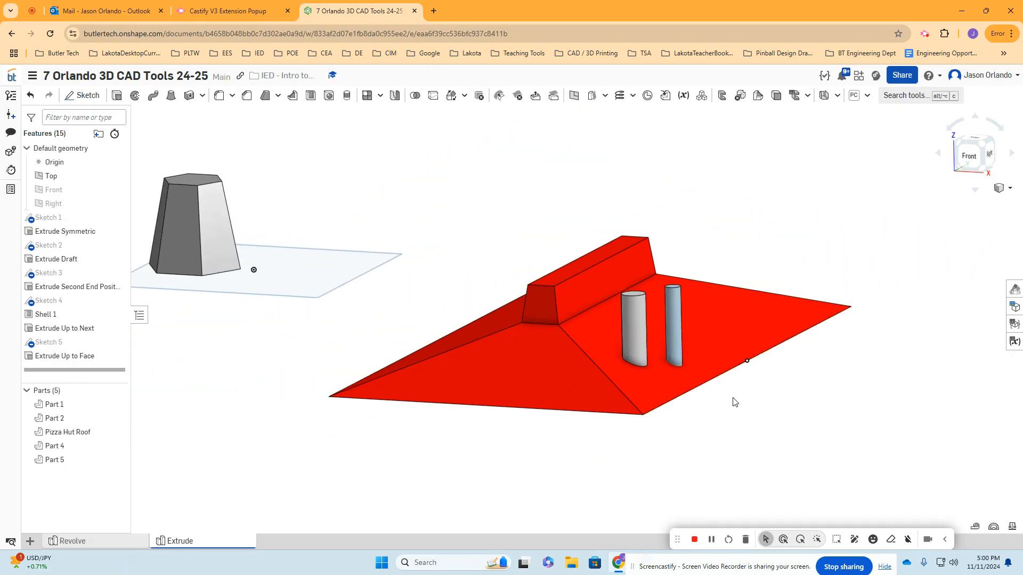
scroll(634, 363, "down", 3)
scroll(528, 306, "down", 2)
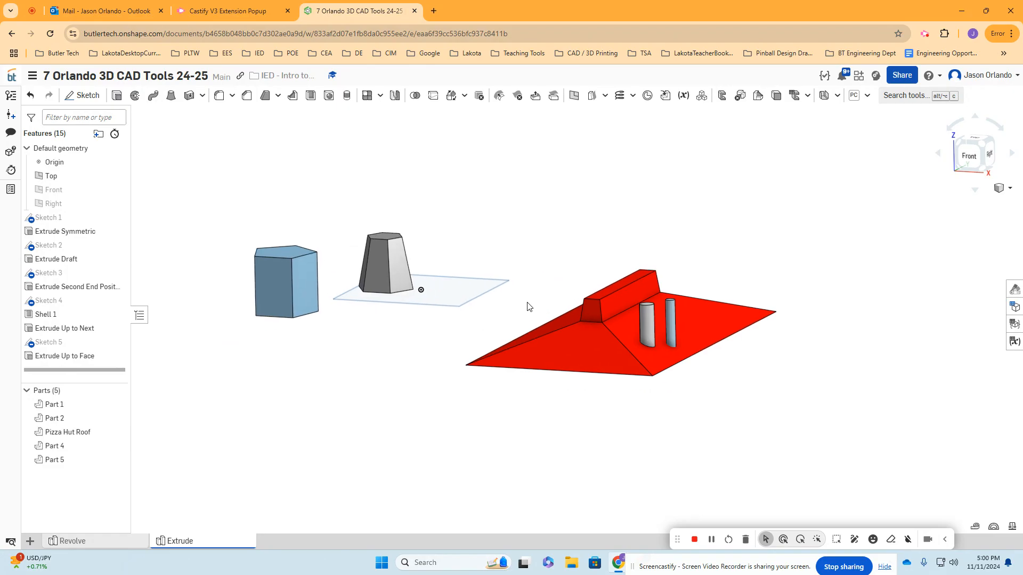
- Create a new Part Studio and rename it "Loft"
left_click(30, 541)
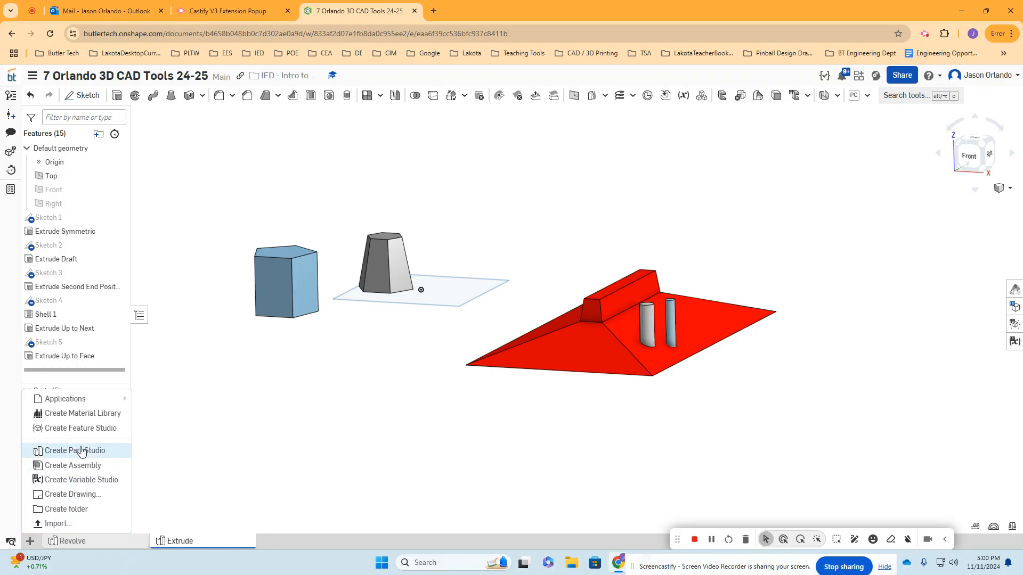
left_click(101, 454)
right_click(304, 541)
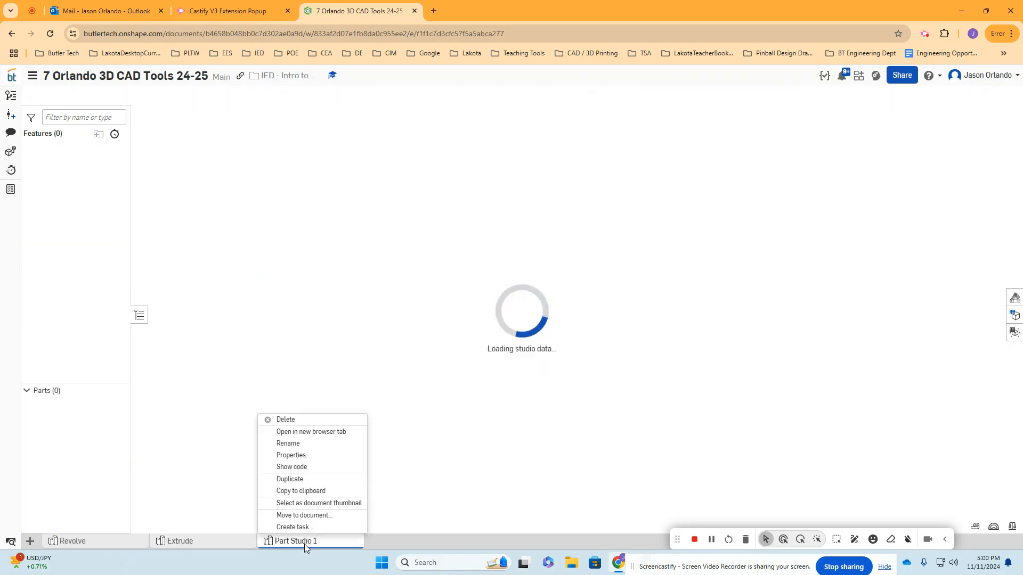
left_click(307, 444)
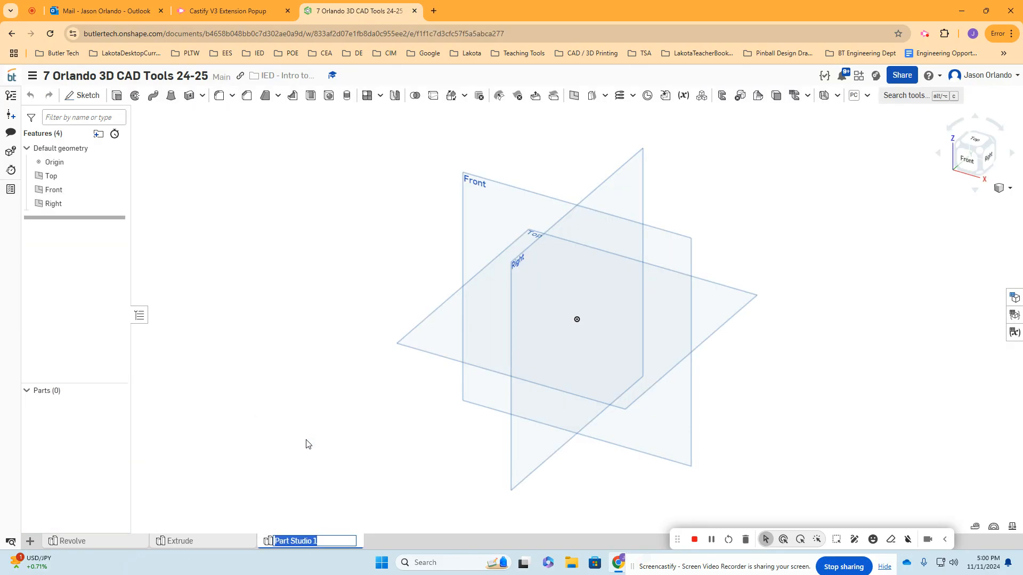
type("Loft")
key("Return")
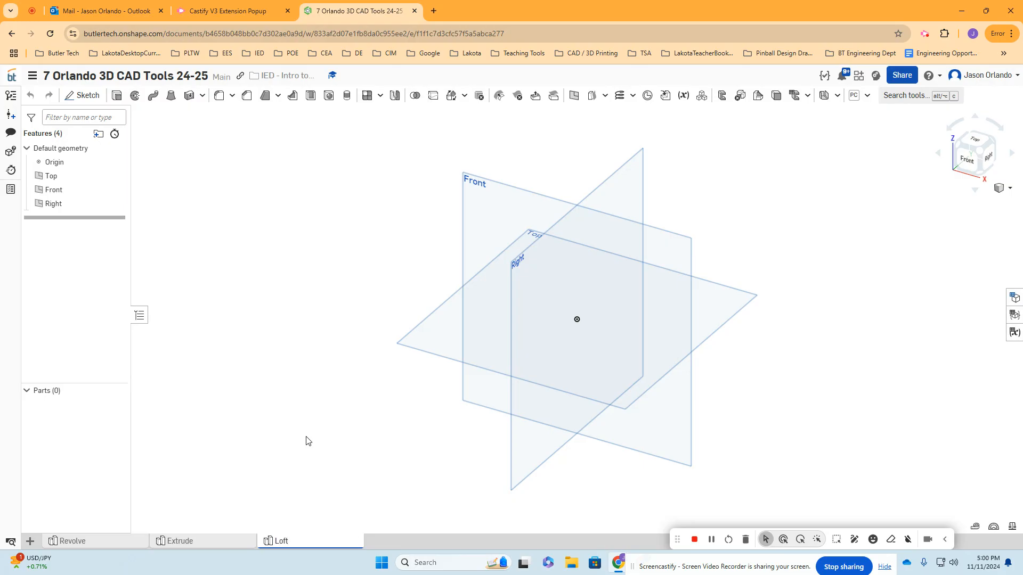
- Hide the Top and Right planes, leaving only the Front plane displayed
right_click_drag(324, 311, 316, 298)
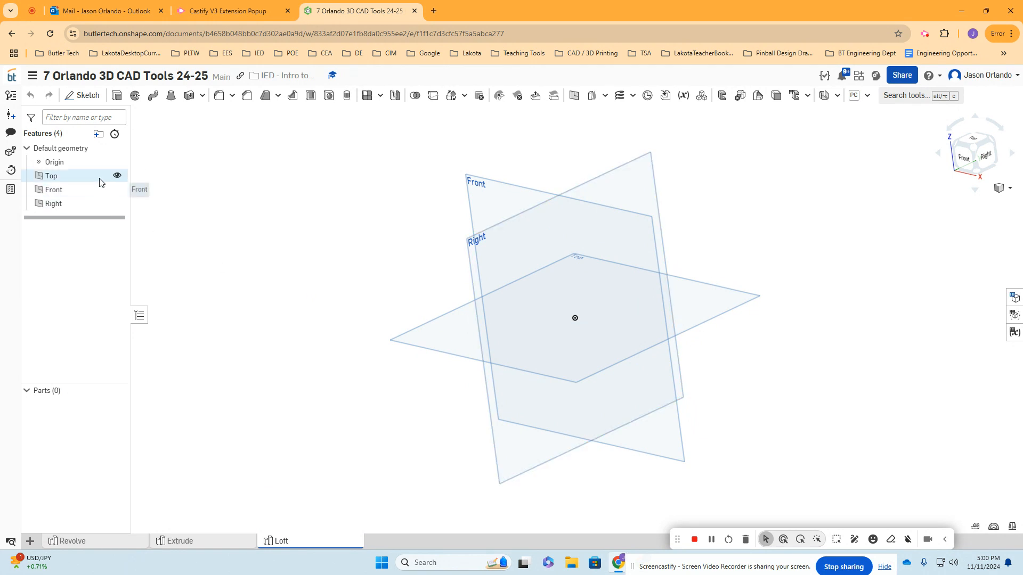
left_click(117, 175)
left_click(117, 204)
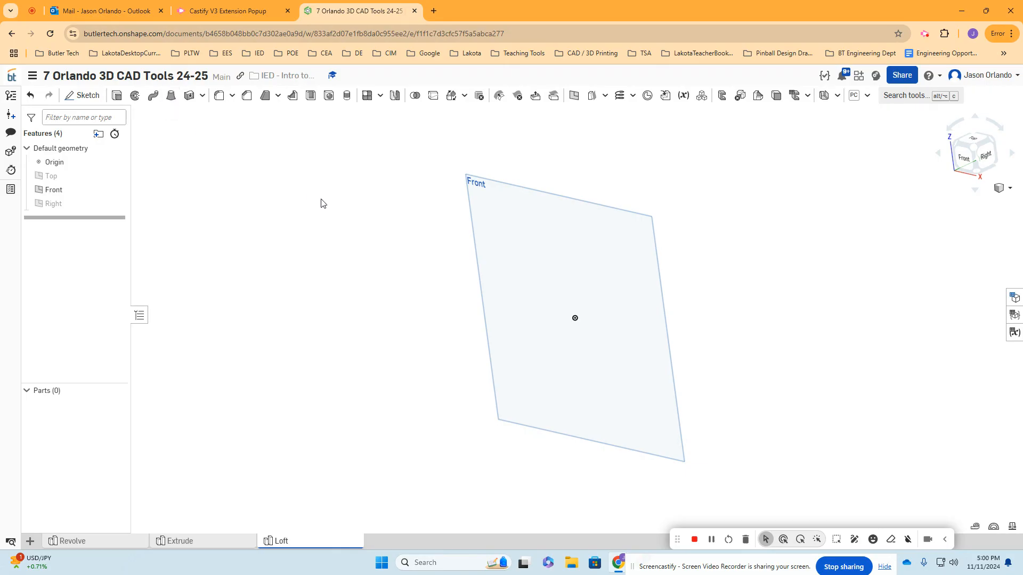
- Create an Offset plane about 3.55 in in front of the Front plane
middle_click_drag(328, 207, 292, 226)
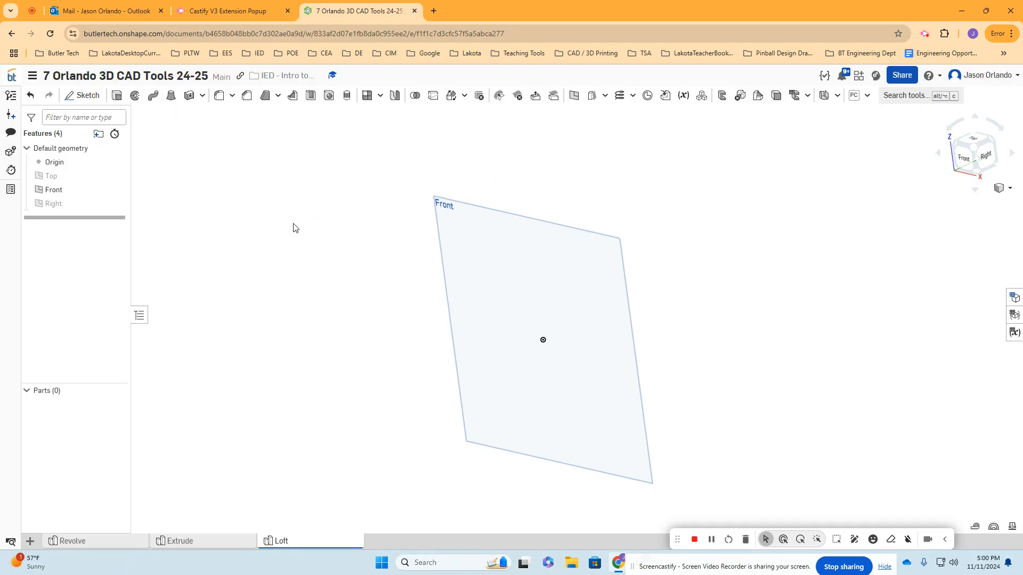
mouse_move(292, 226)
right_mouse_down()
mouse_move(274, 226)
mouse_move(284, 228)
right_mouse_up()
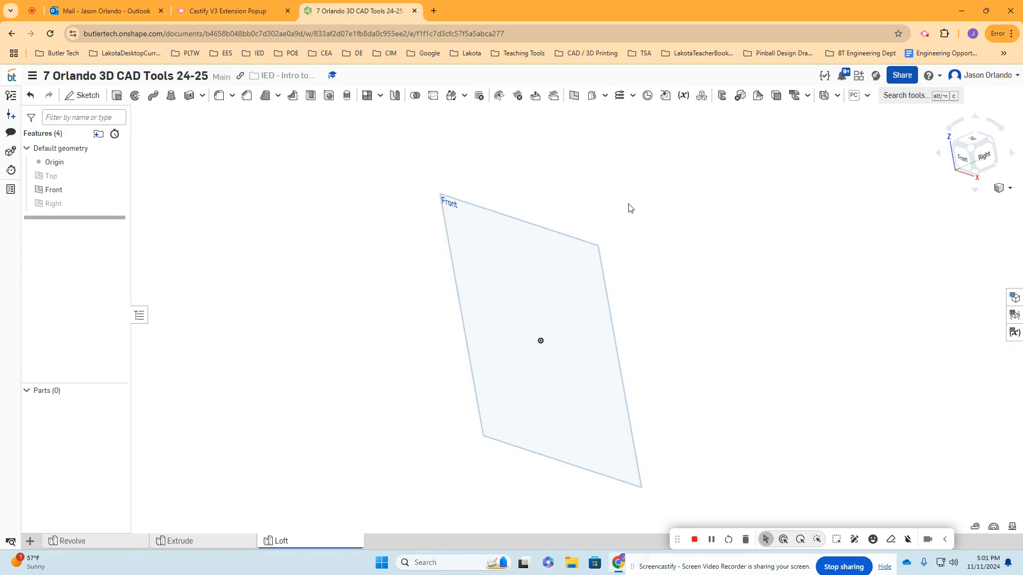
left_click(574, 96)
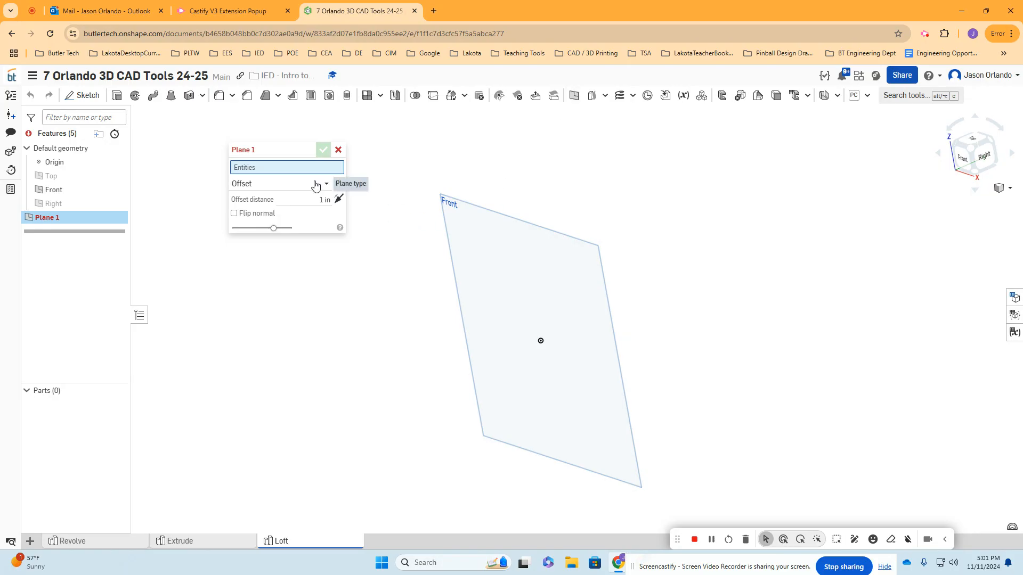
left_click(262, 184)
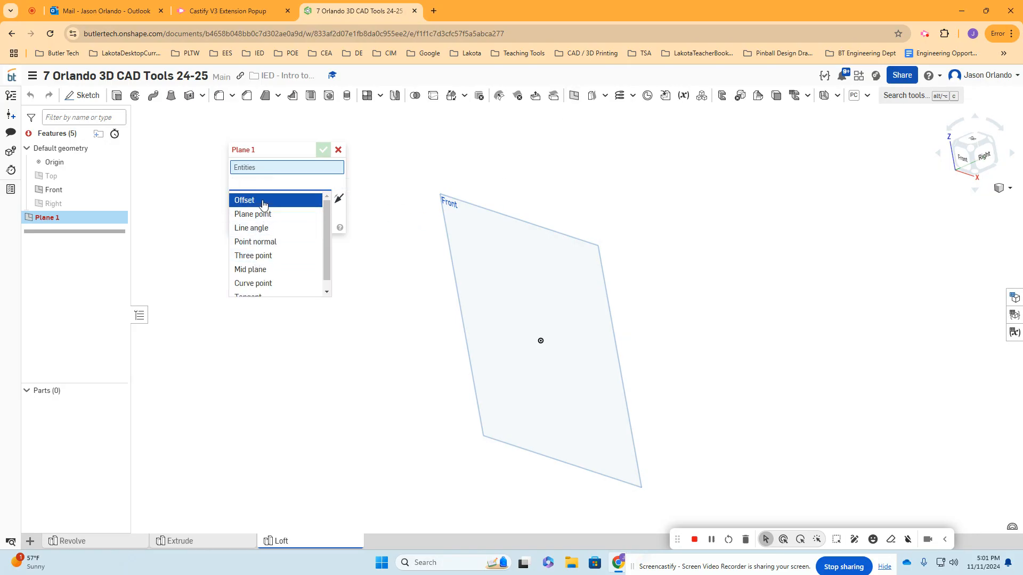
left_click(261, 201)
left_click(482, 212)
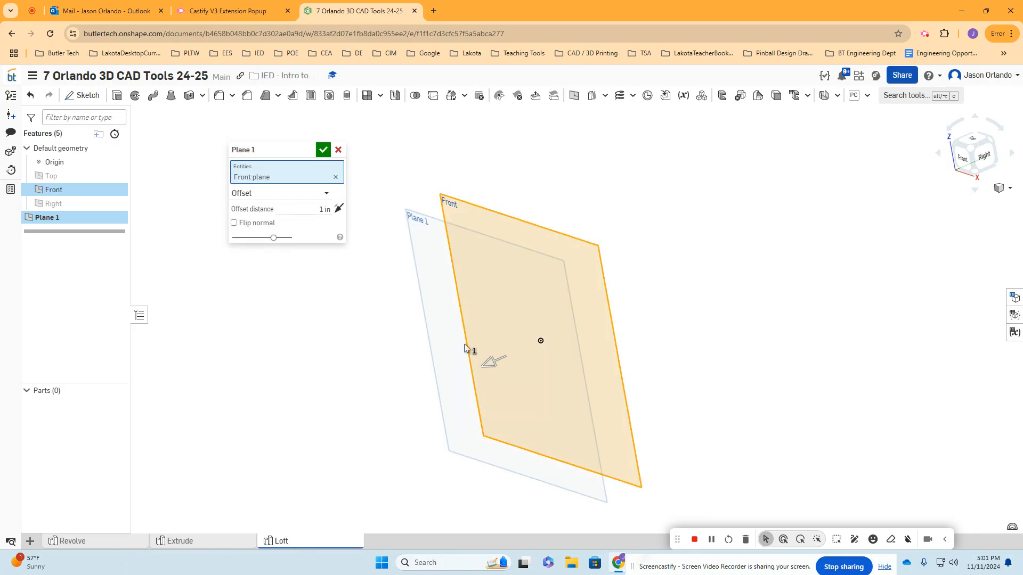
left_click_drag(486, 365, 498, 299)
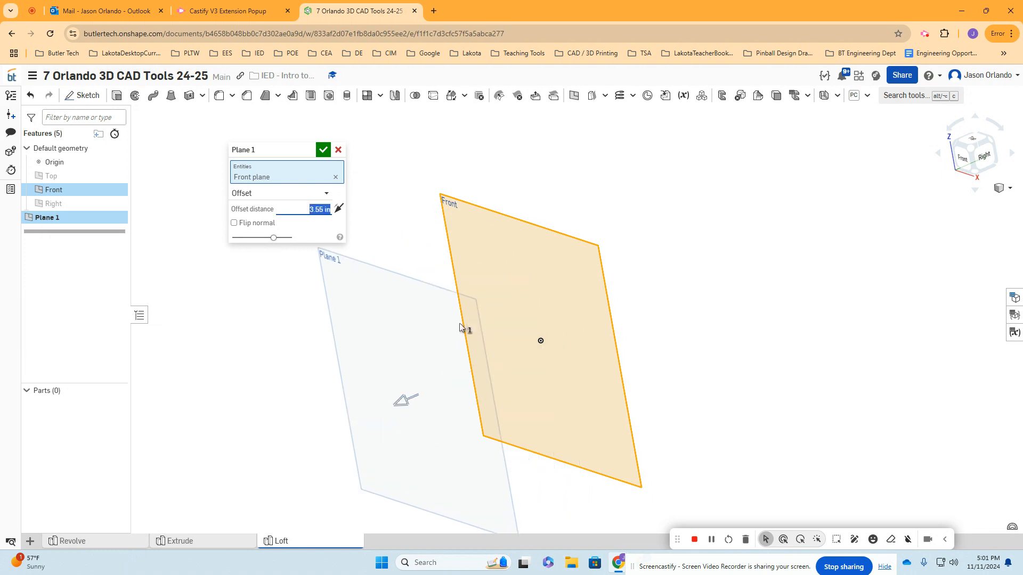
left_click(323, 150)
scroll(332, 180, "down", 2)
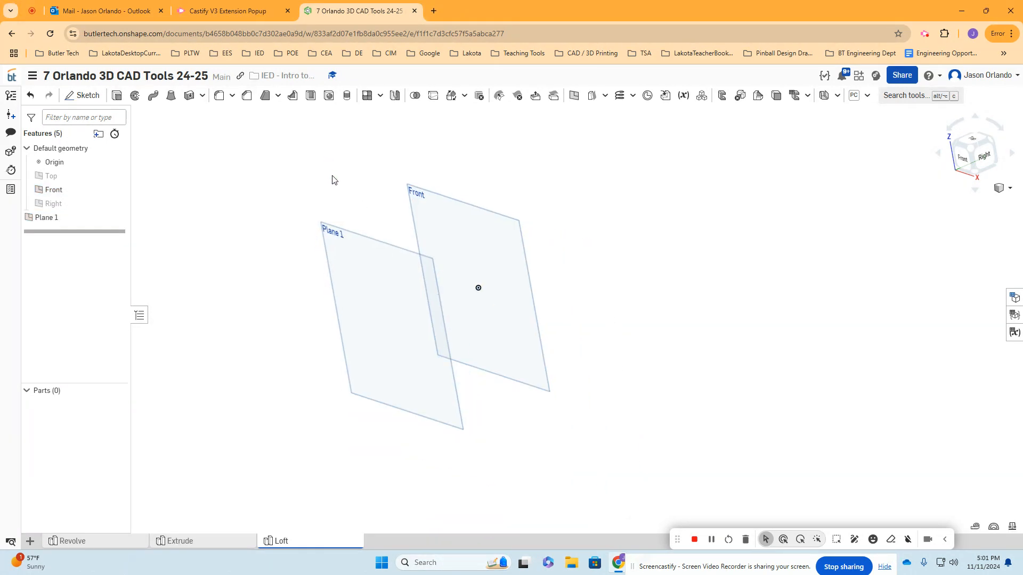
- Sketch a corner rectangle on Plane 1, starting at the origin and extending up and to the right
middle_click_drag(372, 219, 416, 221)
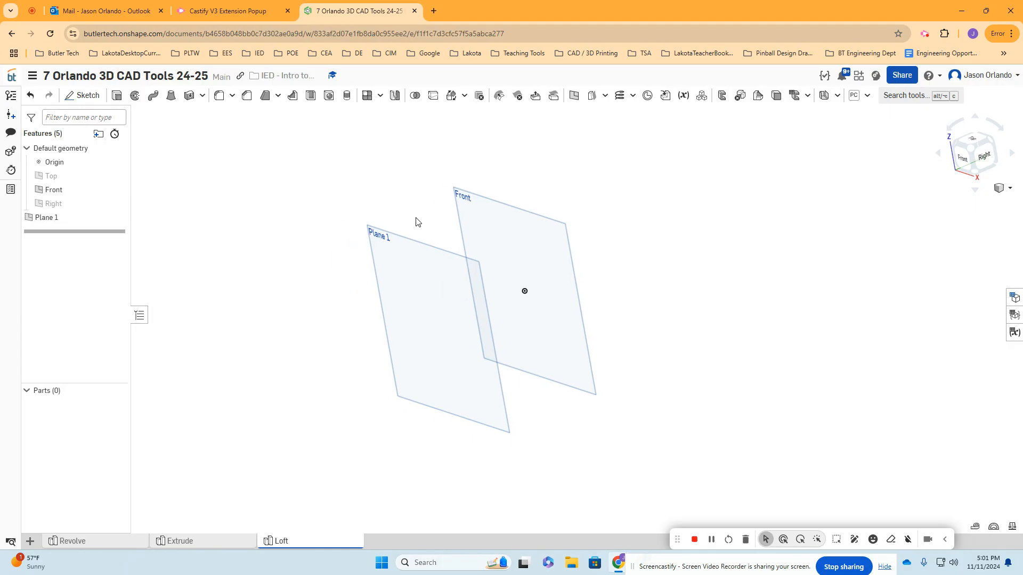
left_click(96, 96)
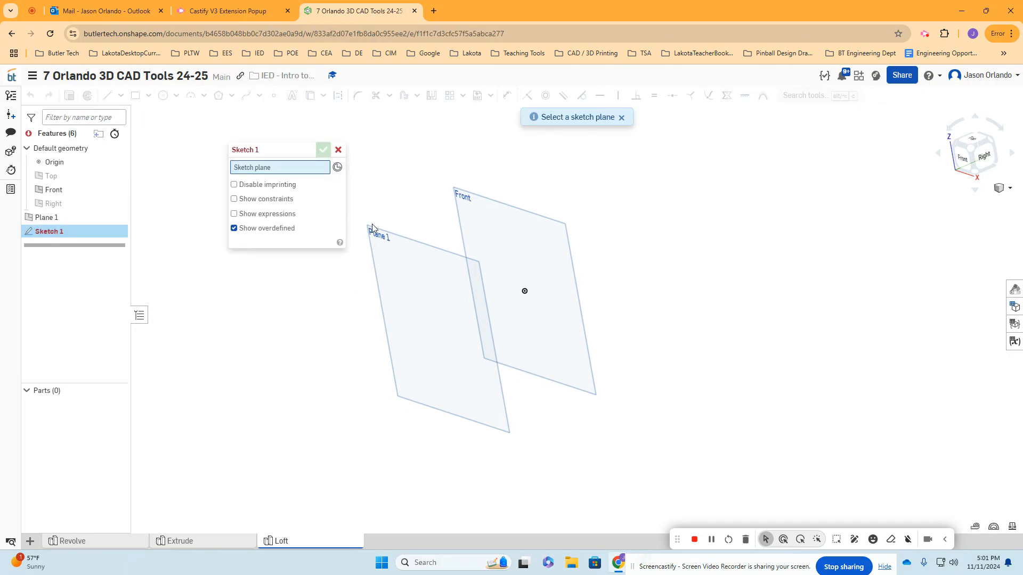
left_click(385, 235)
key("n")
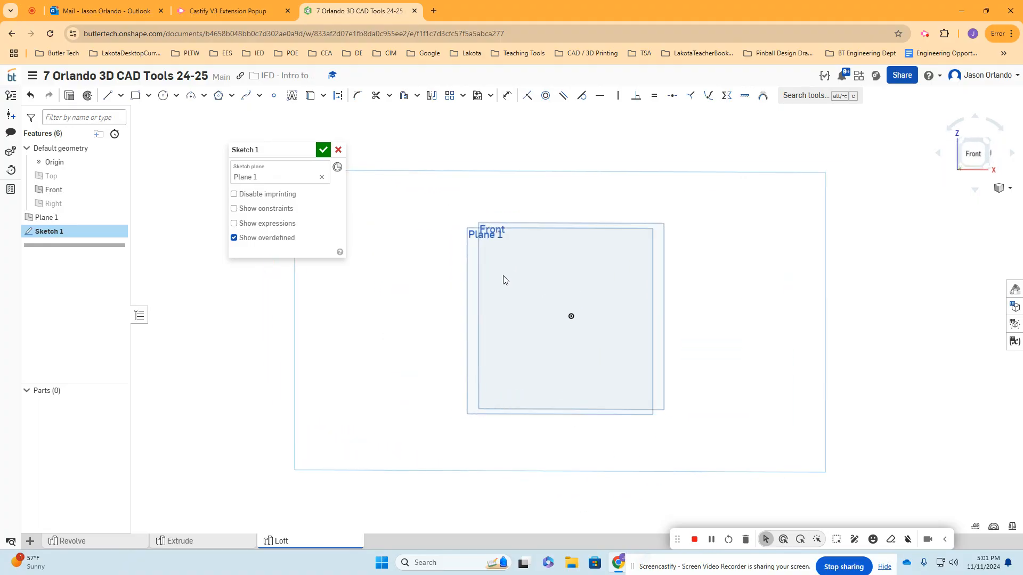
key("g")
scroll(541, 302, "up", 2)
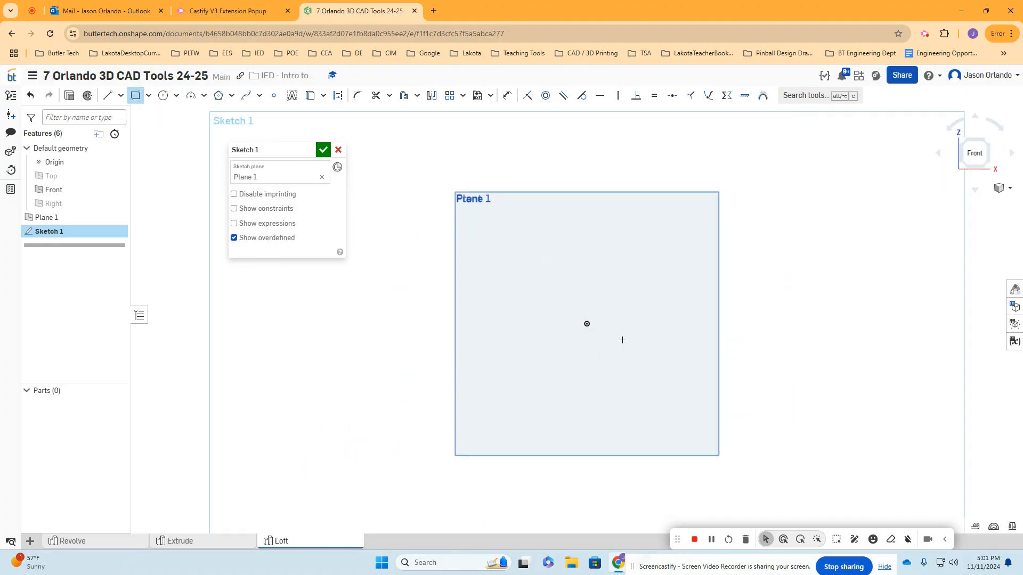
mouse_move(586, 324)
left_mouse_down()
mouse_move(647, 269)
mouse_move(677, 264)
left_mouse_up()
left_click(324, 151)
- On the Front plane, sketch a circle about 2.16 in in diameter, centred on the rectangle as seen from the front
mouse_move(733, 235)
right_mouse_down()
mouse_move(638, 246)
mouse_move(666, 246)
right_mouse_up()
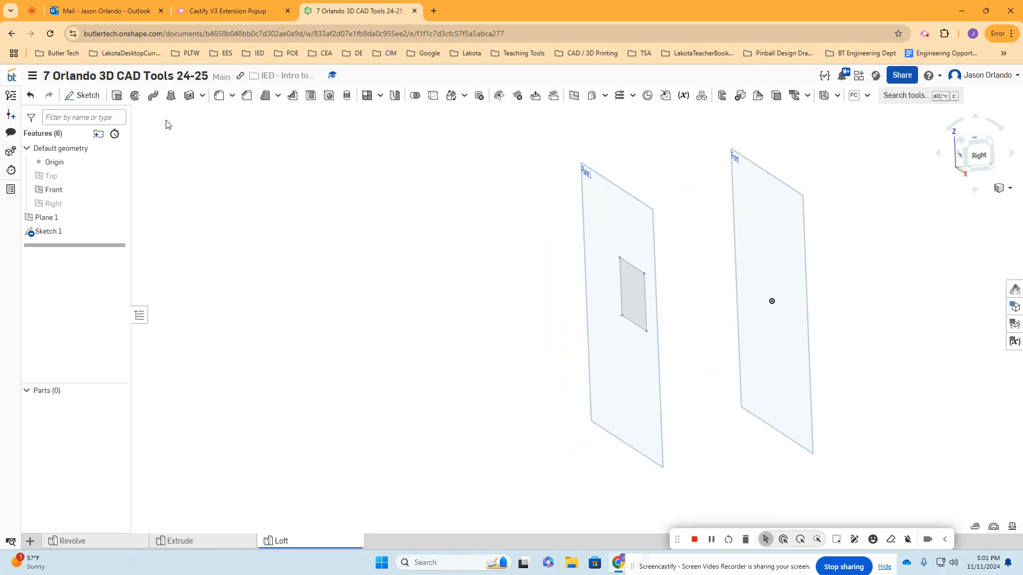
left_click(81, 96)
right_click_drag(849, 242, 772, 176)
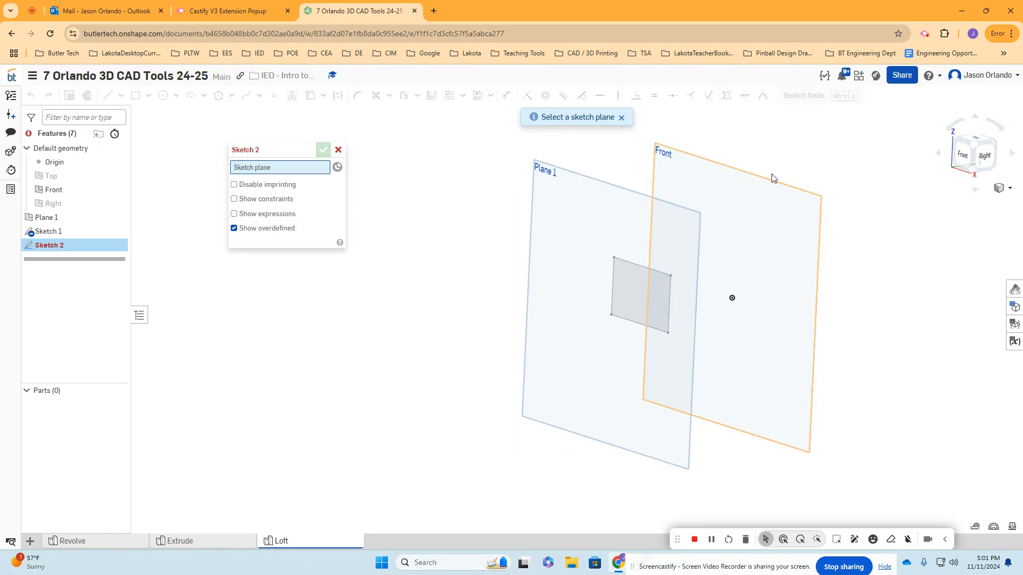
left_click(825, 229)
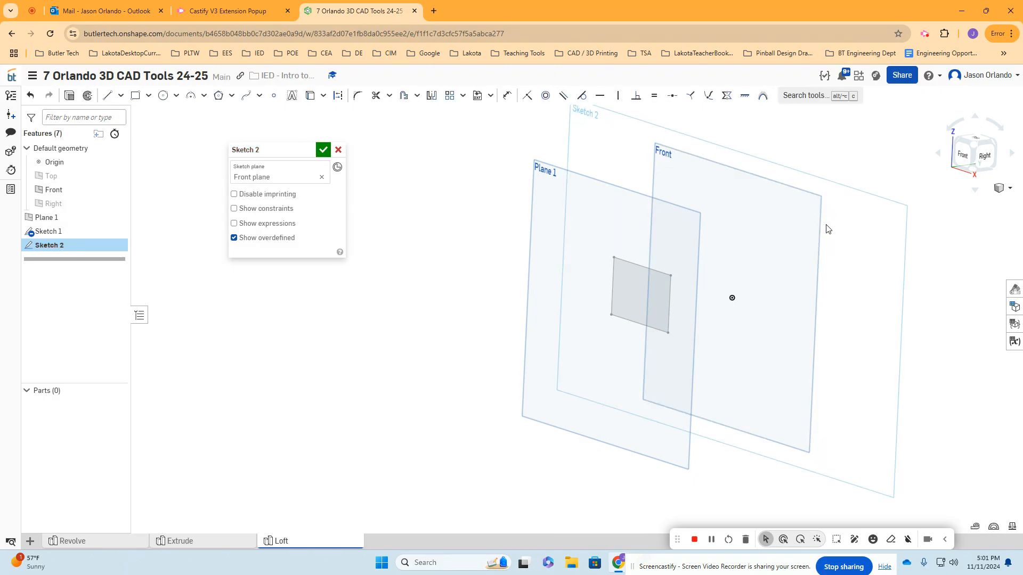
key("n")
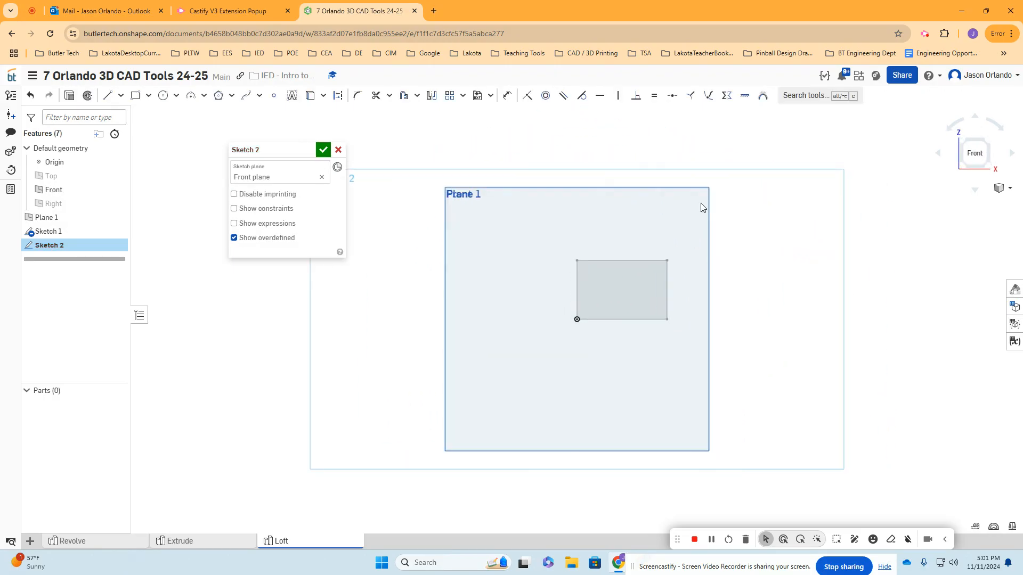
left_click(163, 95)
scroll(590, 276, "up", 3)
left_click(642, 300)
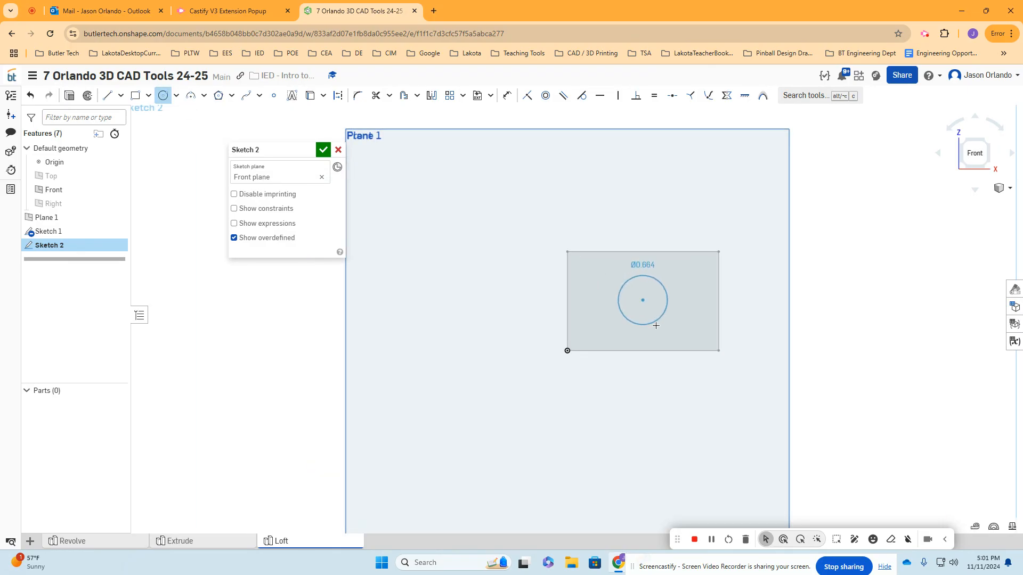
left_click(675, 374)
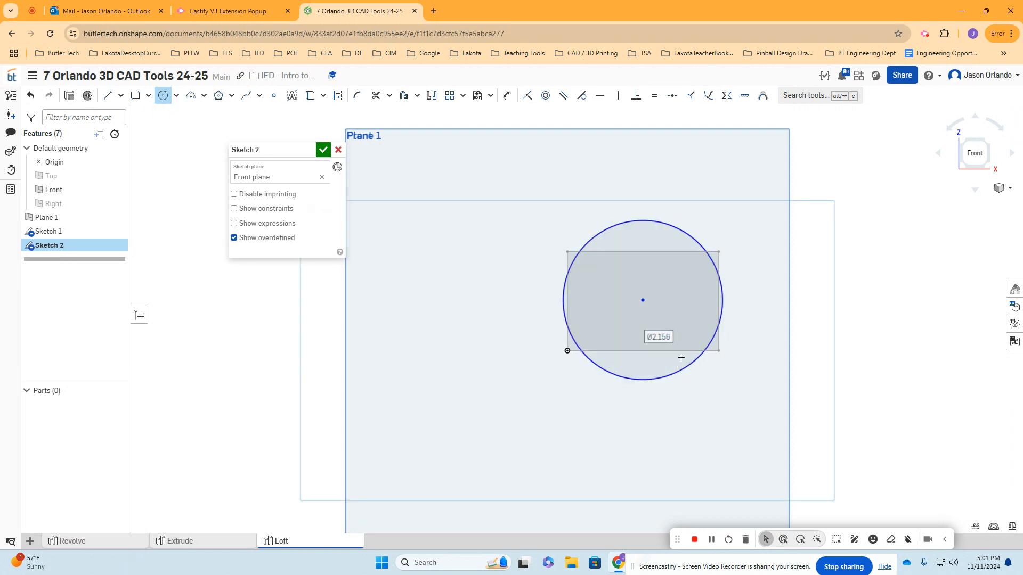
scroll(681, 358, "down", 5)
right_click_drag(687, 352, 721, 365)
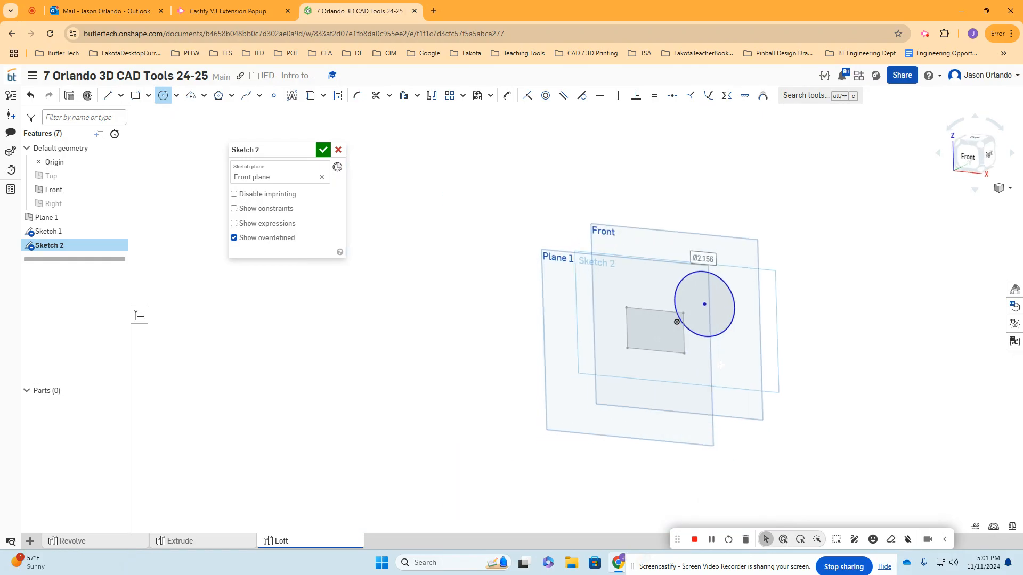
left_click(322, 150)
- Create a new solid Loft from the rectangle on Plane 1 to the circle on the Front plane
right_click_drag(512, 244, 543, 246)
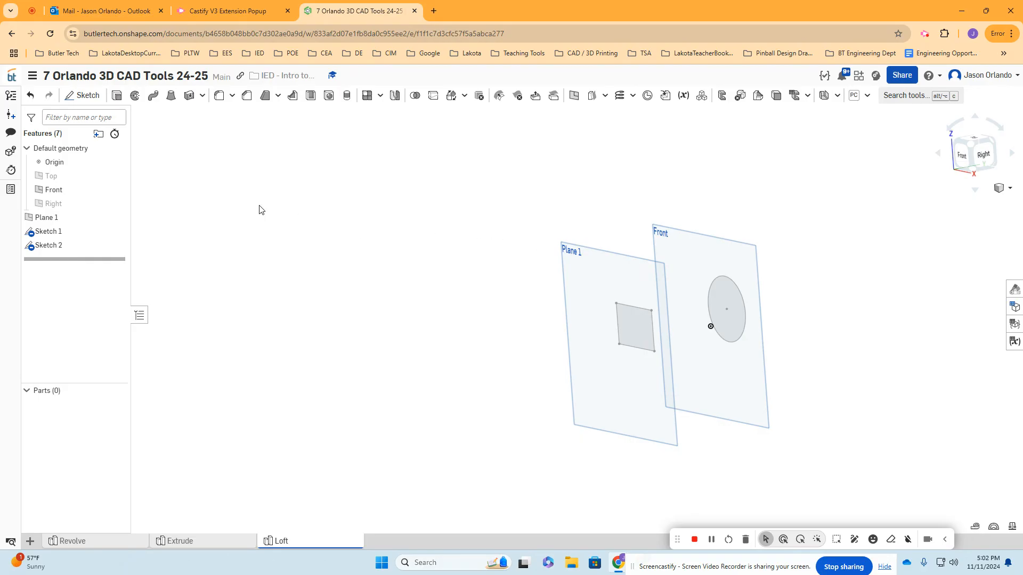
left_click(171, 96)
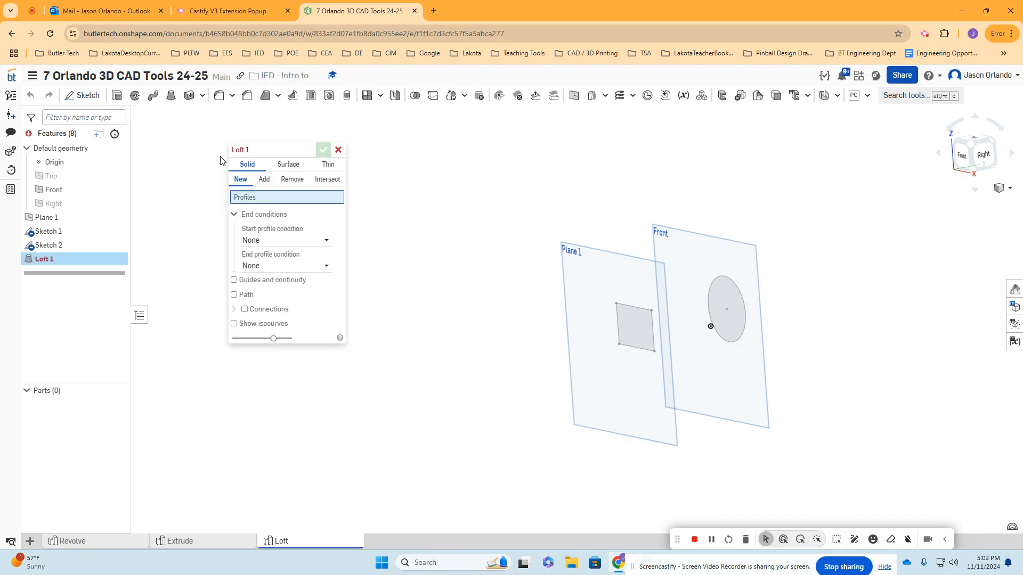
left_click(641, 333)
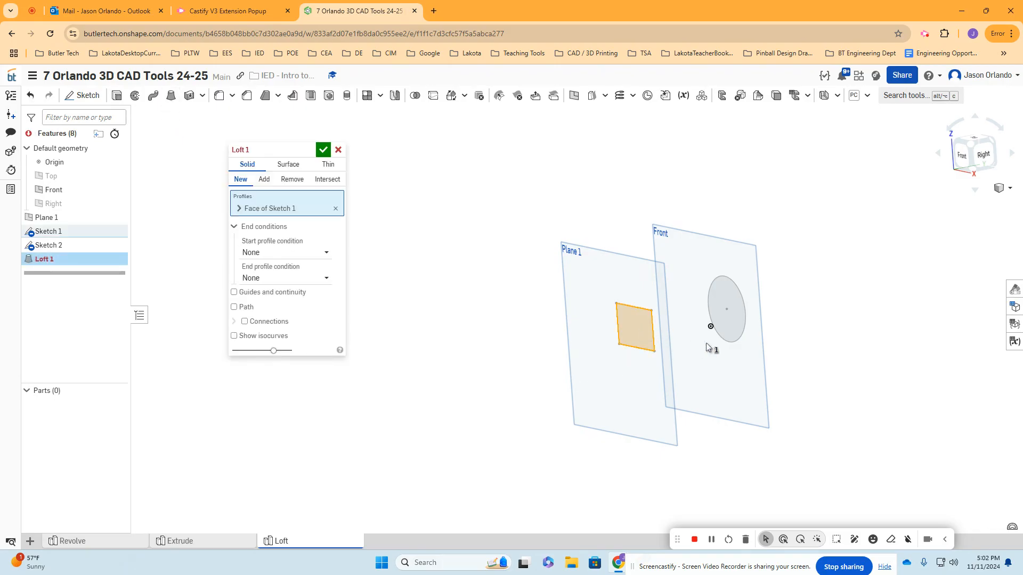
left_click(732, 316)
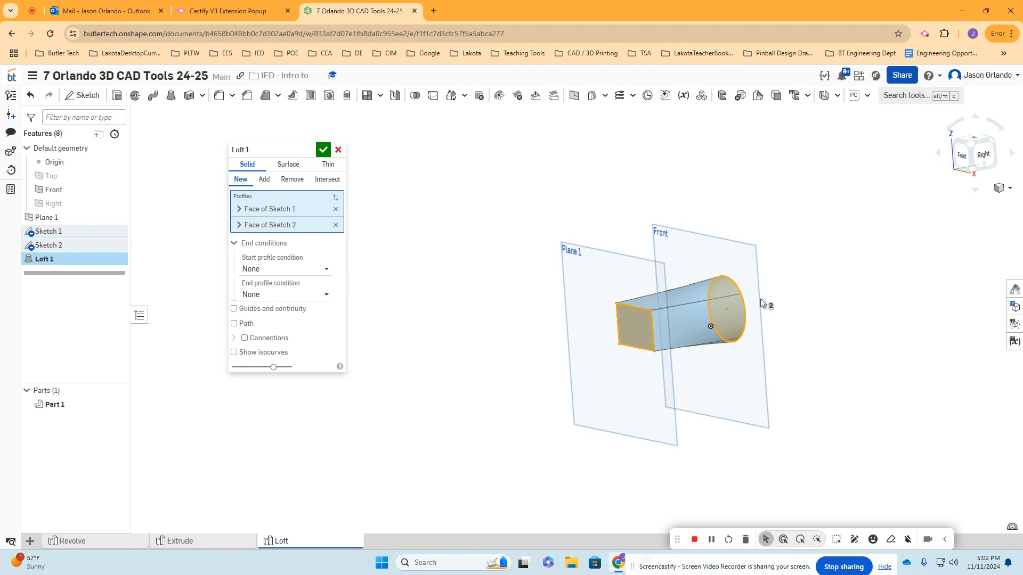
left_click(323, 149)
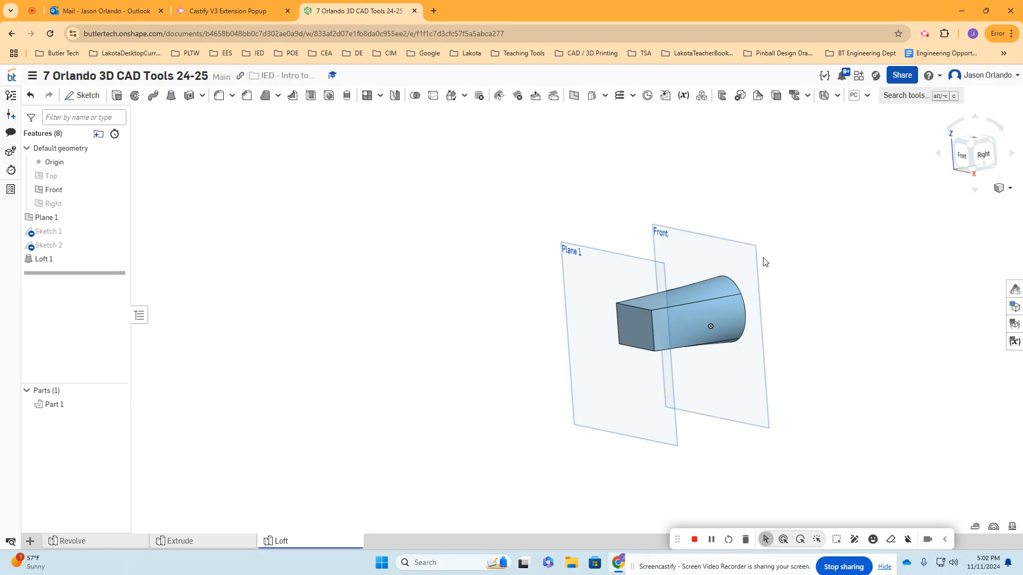
- Hide all planes and view the lofted part from the front
key("p")
scroll(762, 288, "up", 3)
right_click_drag(746, 302, 727, 334)
right_click_drag(506, 245, 595, 256)
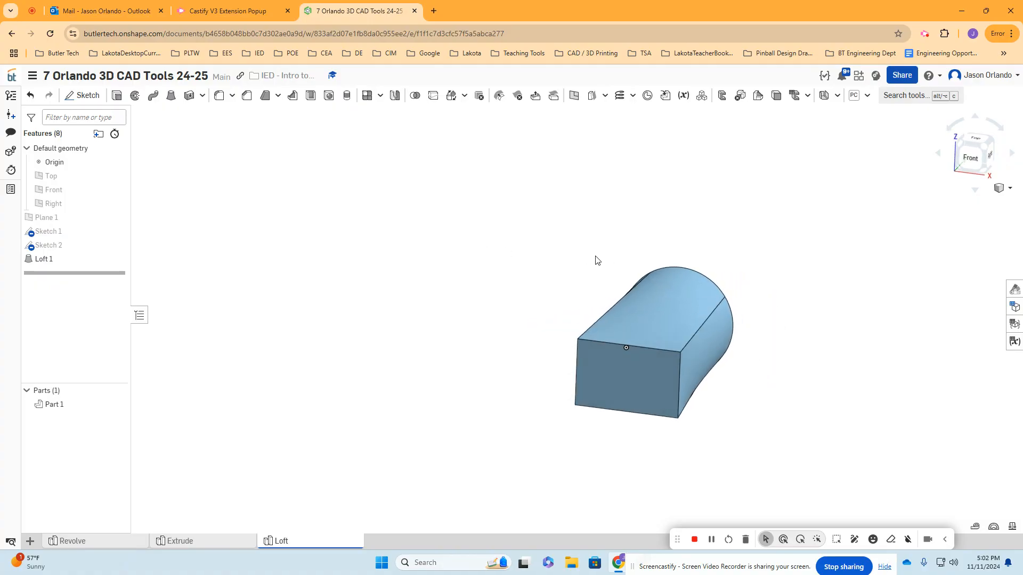
- Edit Sketch 2 to place points on the circle's top, bottom, left and right quadrants
left_click(73, 247)
double_click(73, 248)
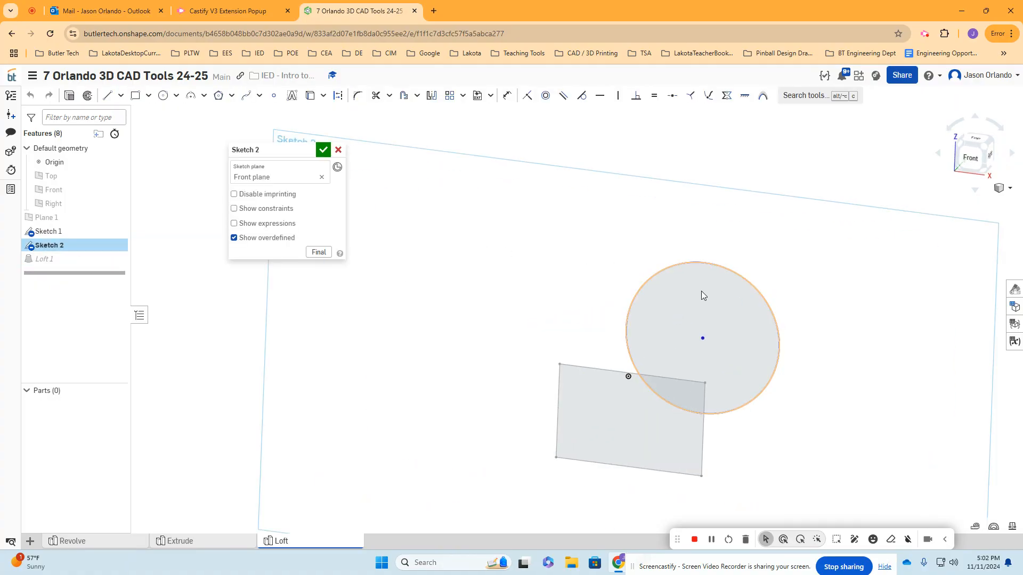
key("n")
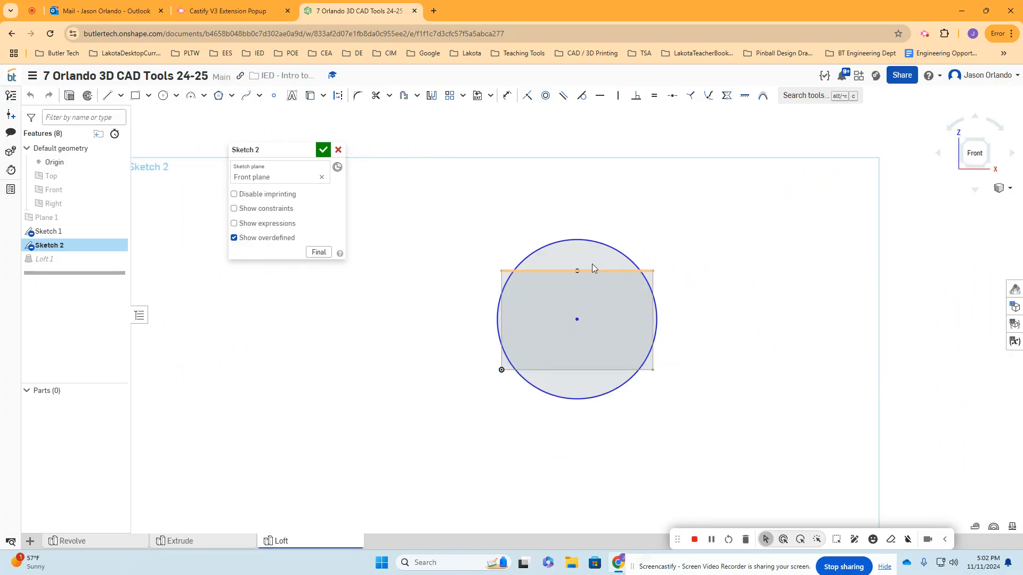
left_click(273, 95)
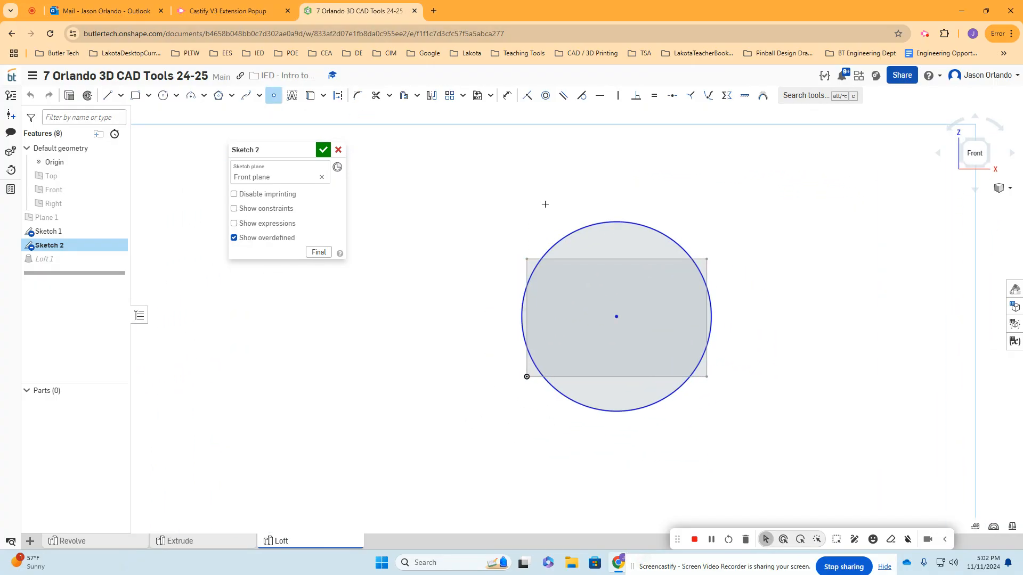
scroll(546, 204, "up", 3)
left_click(643, 230)
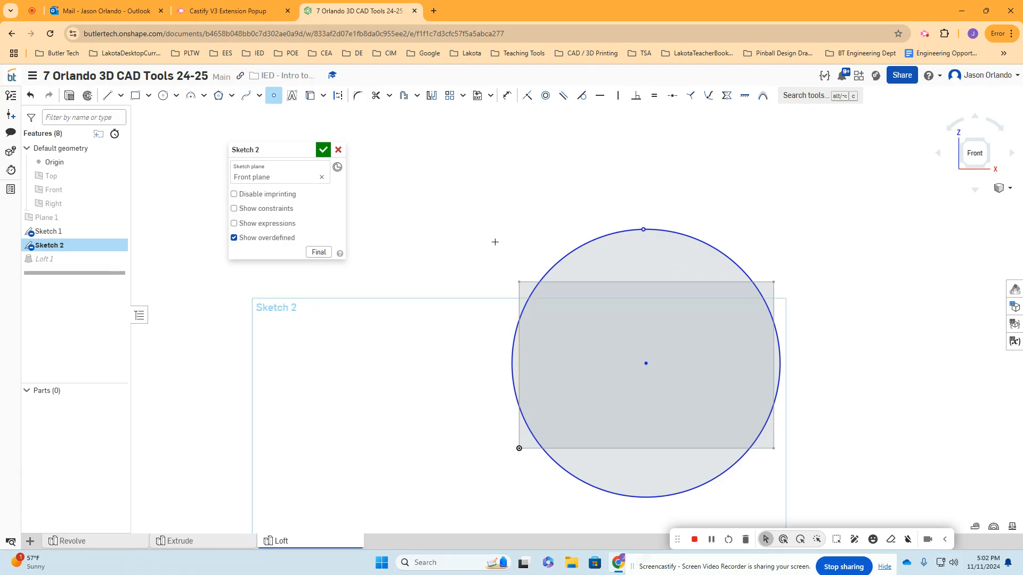
left_click(510, 362)
left_click(781, 367)
left_click(319, 150)
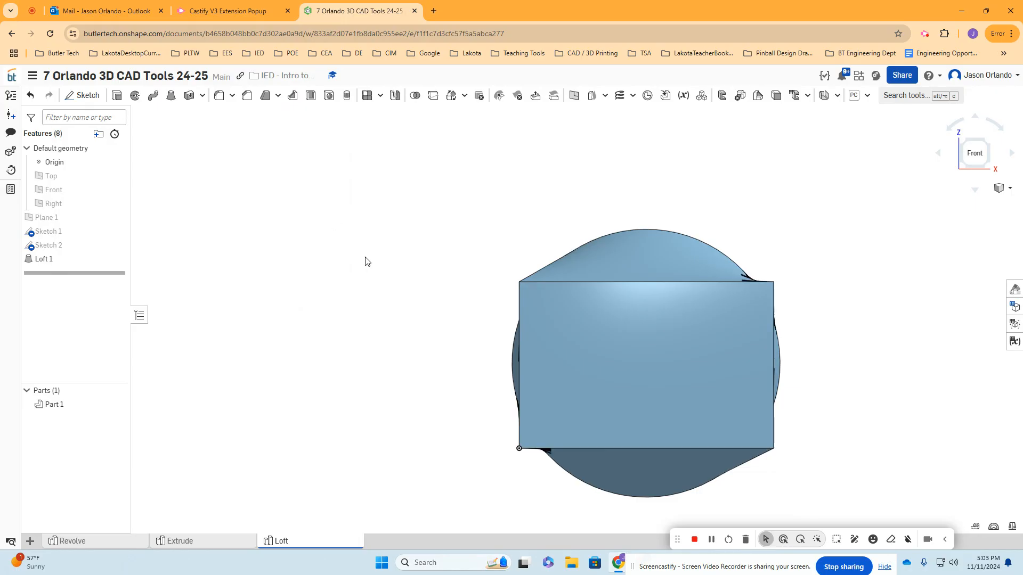
- Inspect the loft from the circular end, and enable Connections in Loft 1
scroll(365, 259, "down", 1)
right_click_drag(345, 276, 469, 283)
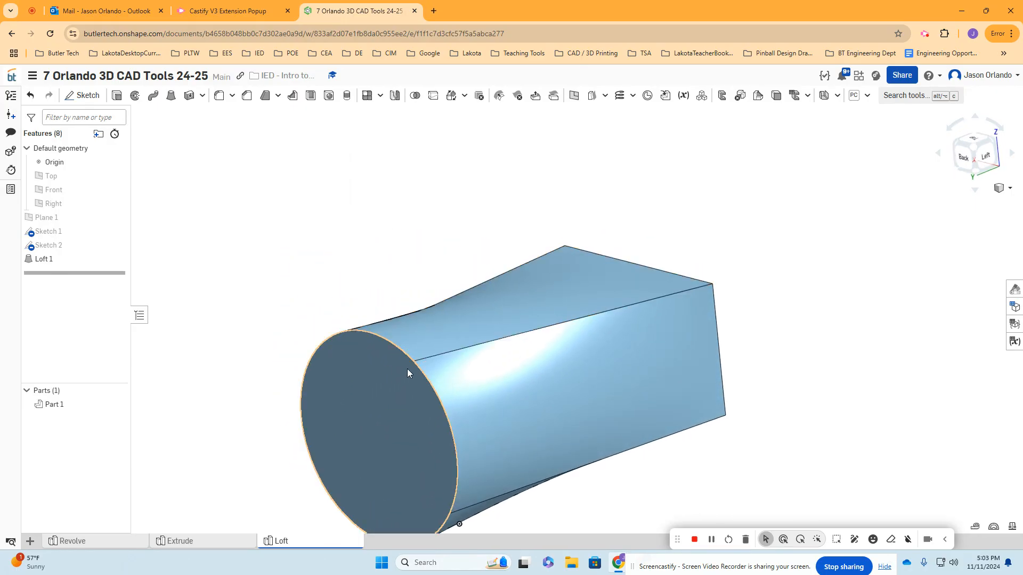
right_click_drag(704, 304, 727, 285)
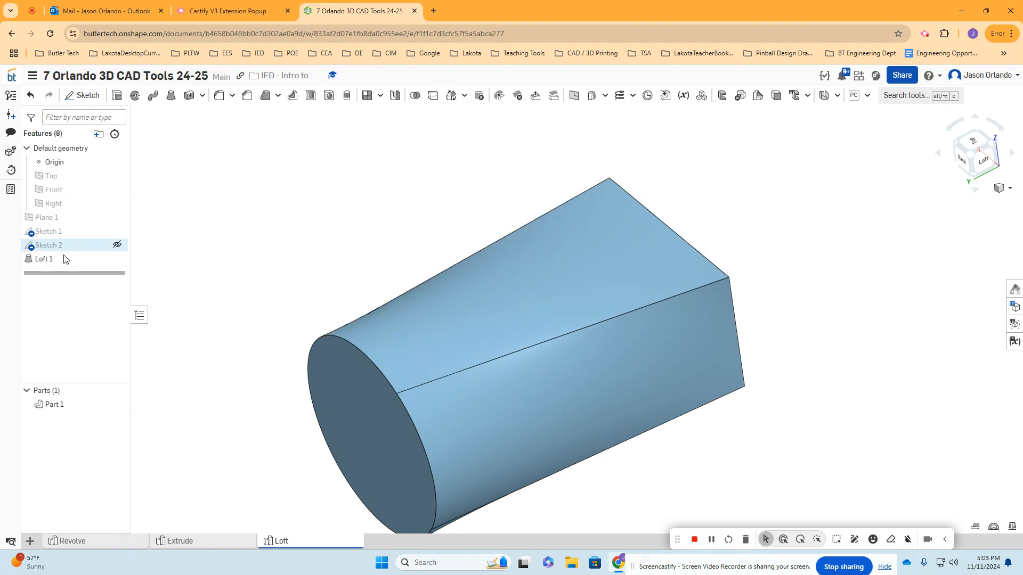
double_click(45, 260)
middle_click_drag(429, 184, 585, 158)
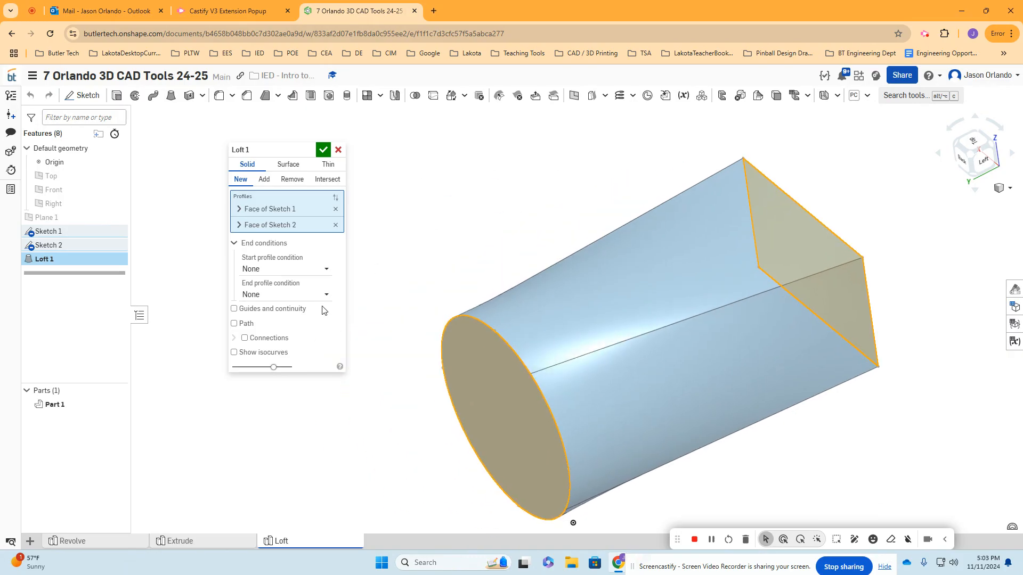
left_click(245, 339)
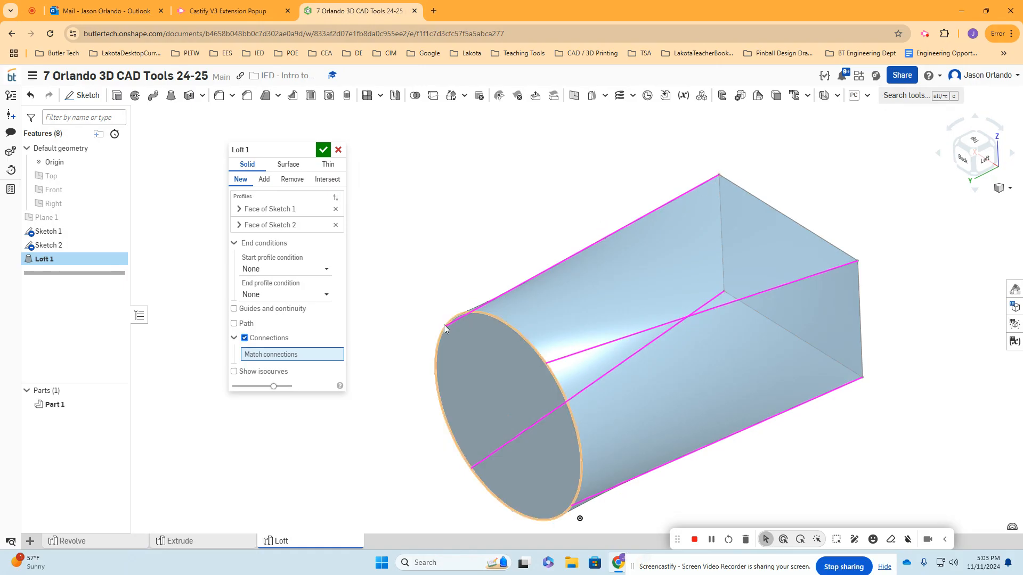
mouse_move(435, 308)
right_mouse_down()
mouse_move(435, 297)
mouse_move(448, 316)
right_mouse_up()
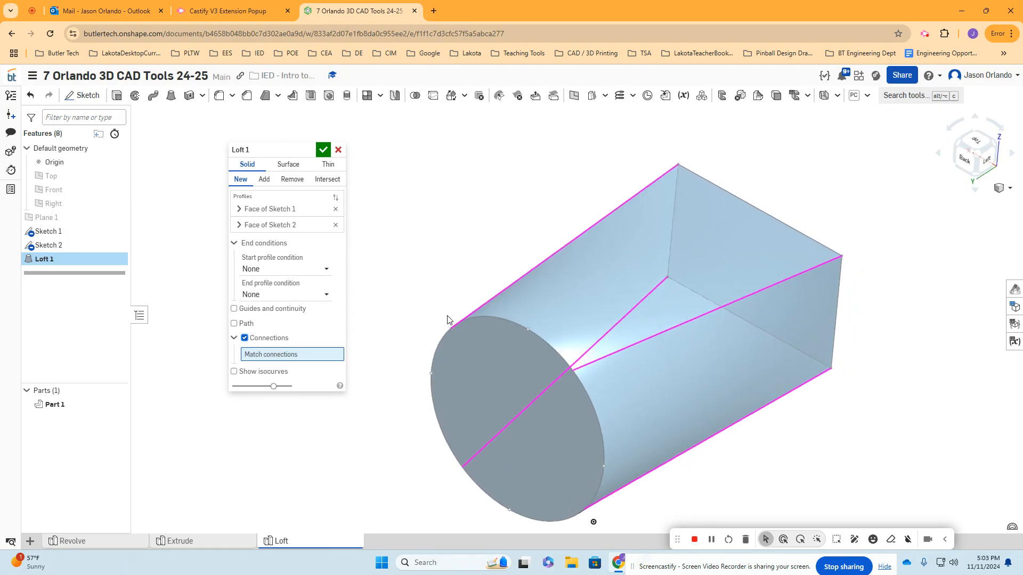
right_click_drag(434, 410, 407, 365)
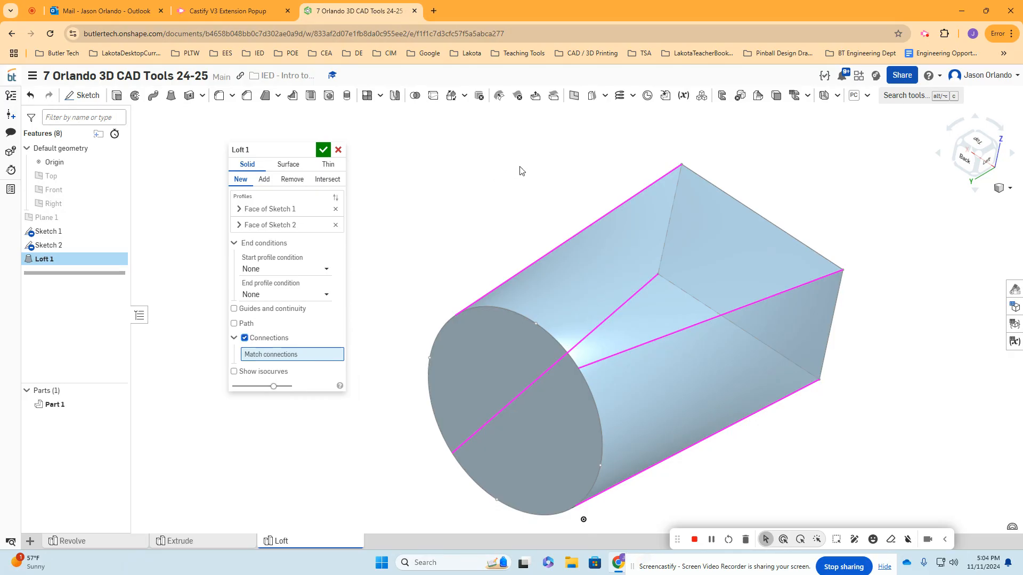
- Match the rectangle's upper-right corner, as seen from the front, to the circle's top point, and accept the loft
left_click(682, 165)
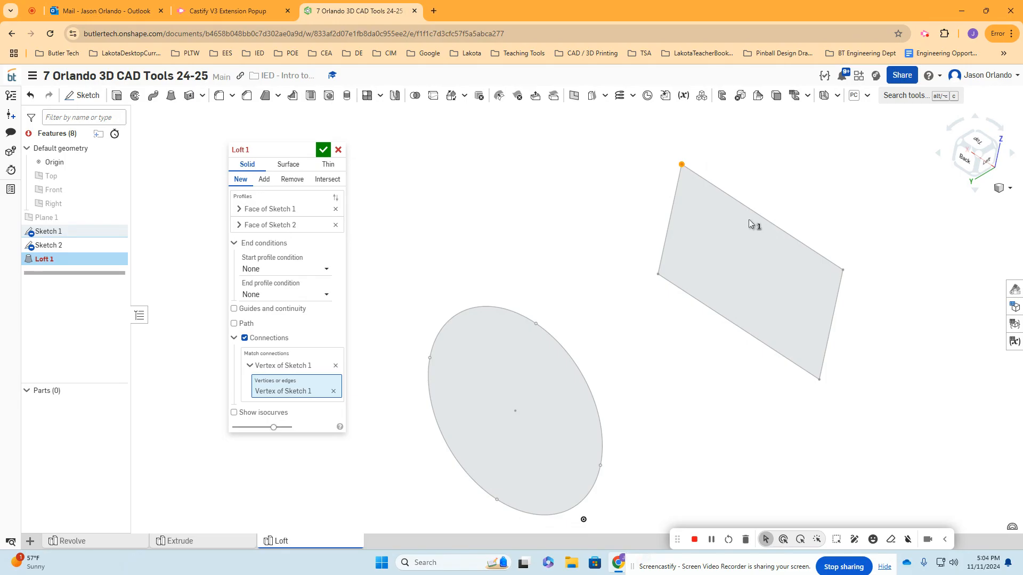
mouse_move(610, 261)
right_mouse_down()
mouse_move(623, 233)
mouse_move(657, 238)
mouse_move(642, 236)
right_mouse_up()
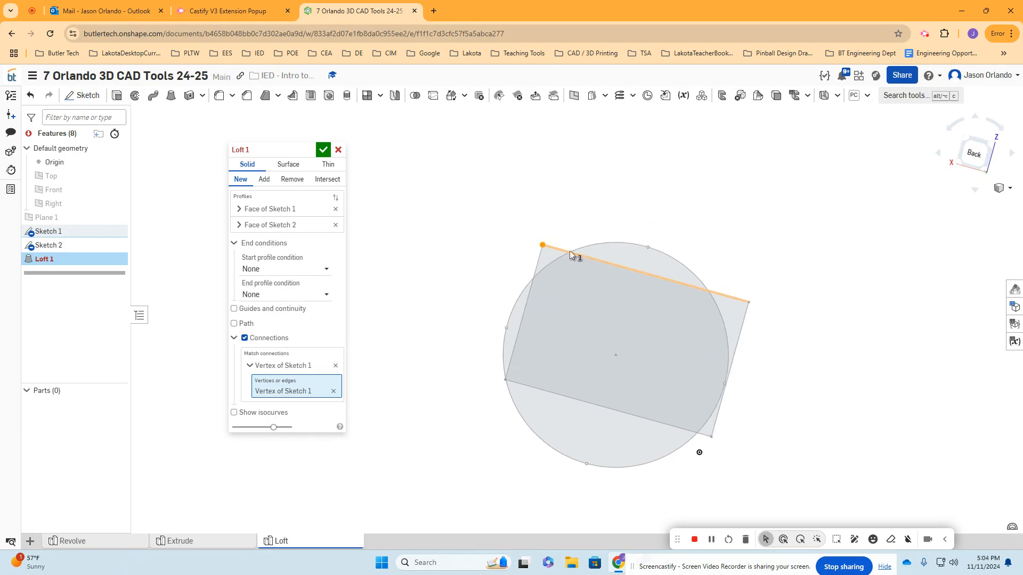
right_click(636, 221)
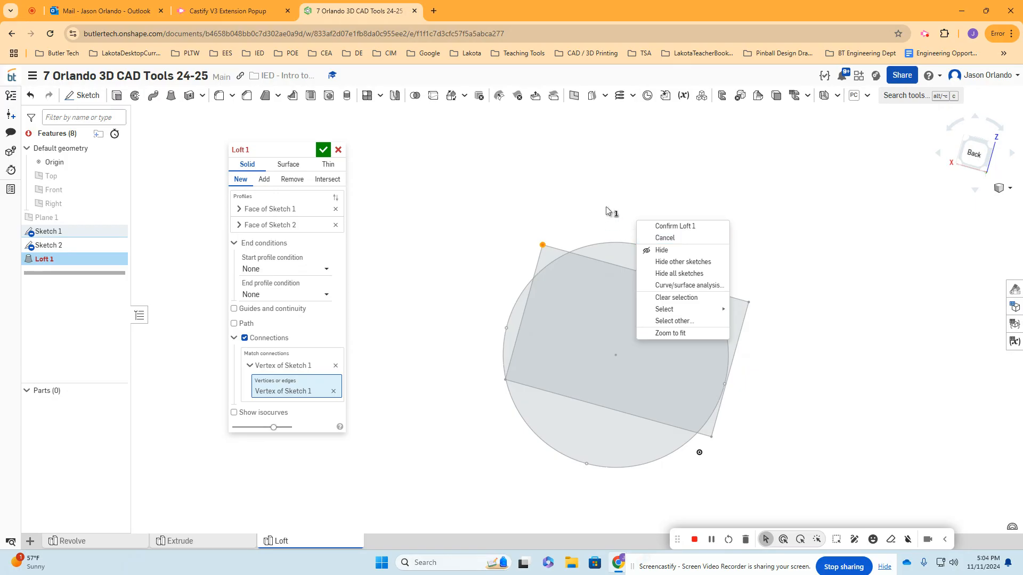
left_click(608, 208)
left_click(649, 247)
right_click_drag(672, 241, 663, 238)
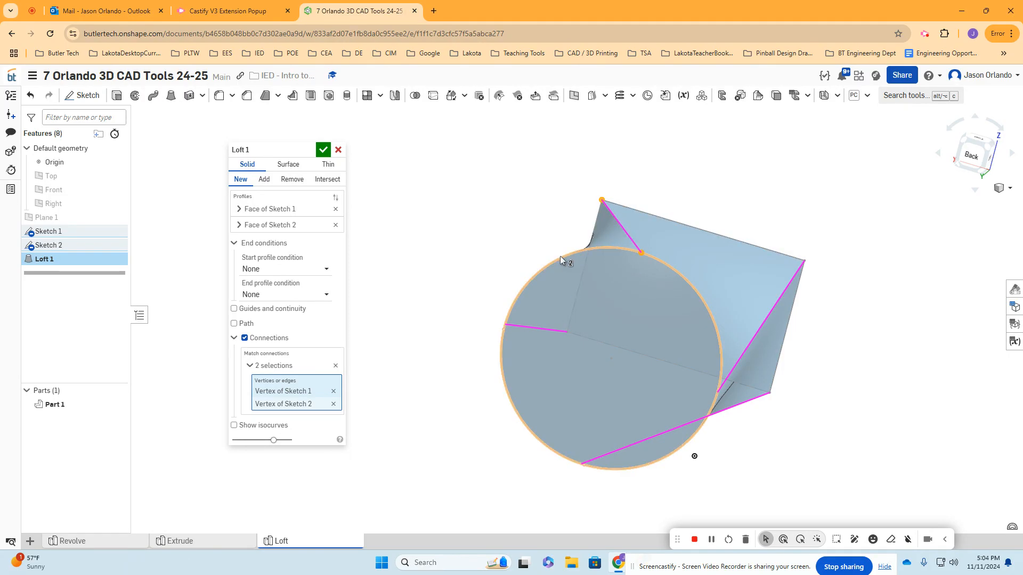
left_click(323, 149)
- In Sketch 2, move the circle's top point along the circumference to the upper right, and view the rebuilt loft
mouse_move(397, 225)
right_mouse_down()
mouse_move(410, 228)
mouse_move(443, 192)
mouse_move(585, 226)
mouse_move(575, 197)
mouse_move(825, 297)
mouse_move(811, 294)
right_mouse_up()
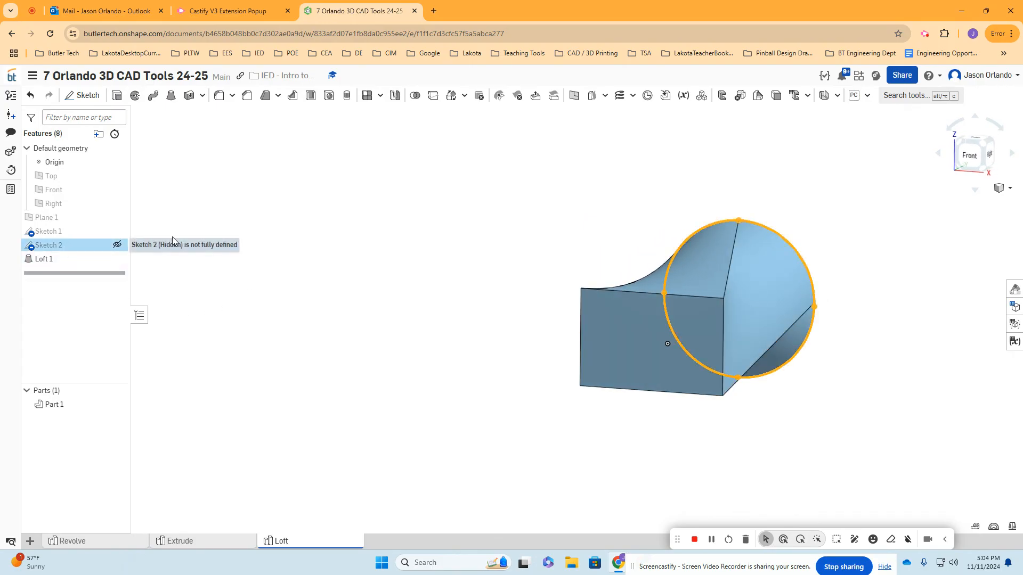
double_click(80, 246)
scroll(679, 226, "up", 3)
mouse_move(790, 228)
left_mouse_down()
mouse_move(831, 245)
mouse_move(849, 271)
left_mouse_up()
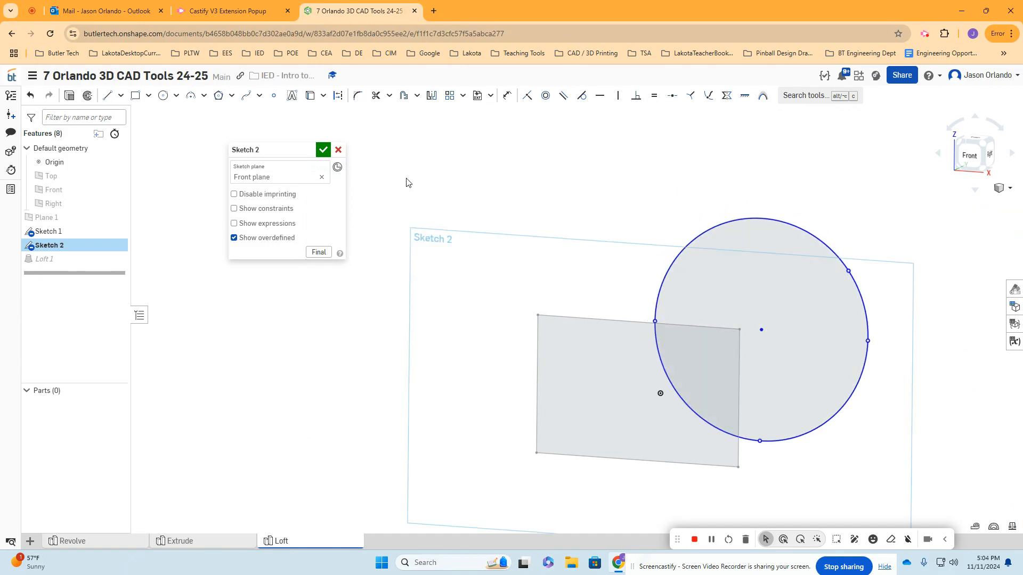
left_click(323, 150)
scroll(352, 164, "down", 2)
mouse_move(498, 226)
right_mouse_down()
mouse_move(505, 213)
mouse_move(519, 218)
right_mouse_up()
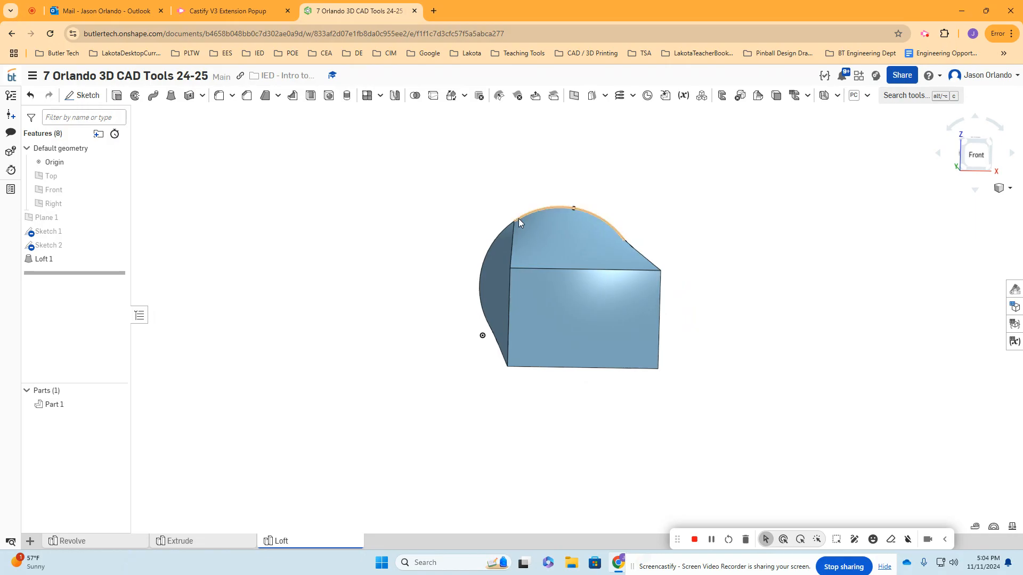
- In Sketch 2, delete the circle's left, bottom and right points, keeping only the matched upper-right point, and accept the sketch
double_click(68, 245)
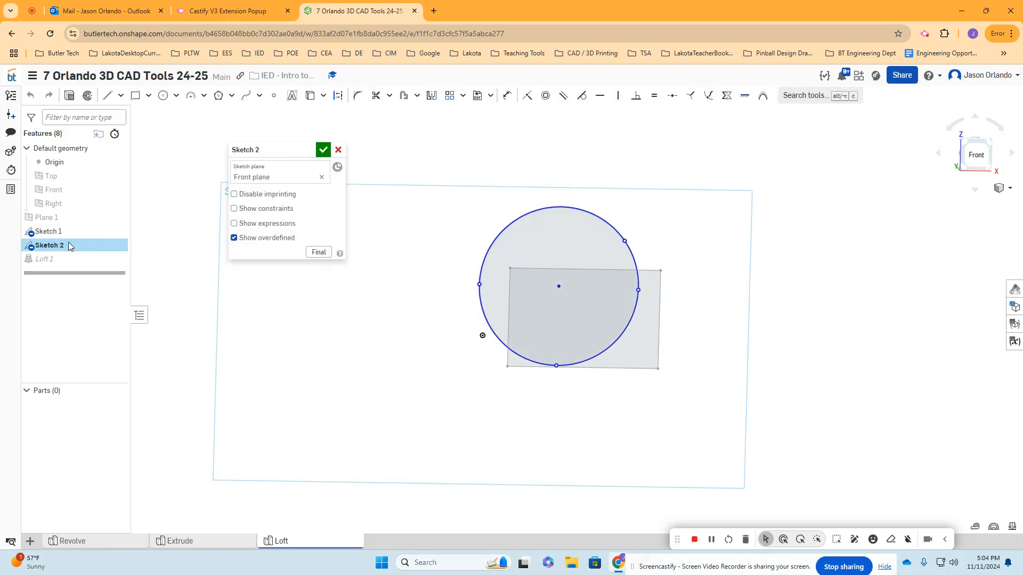
left_click(323, 150)
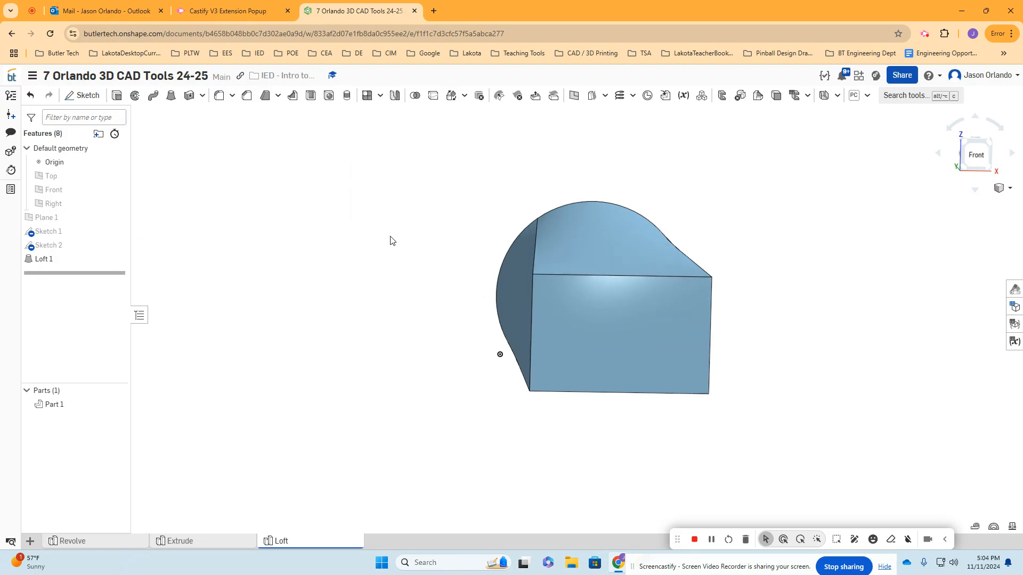
double_click(73, 245)
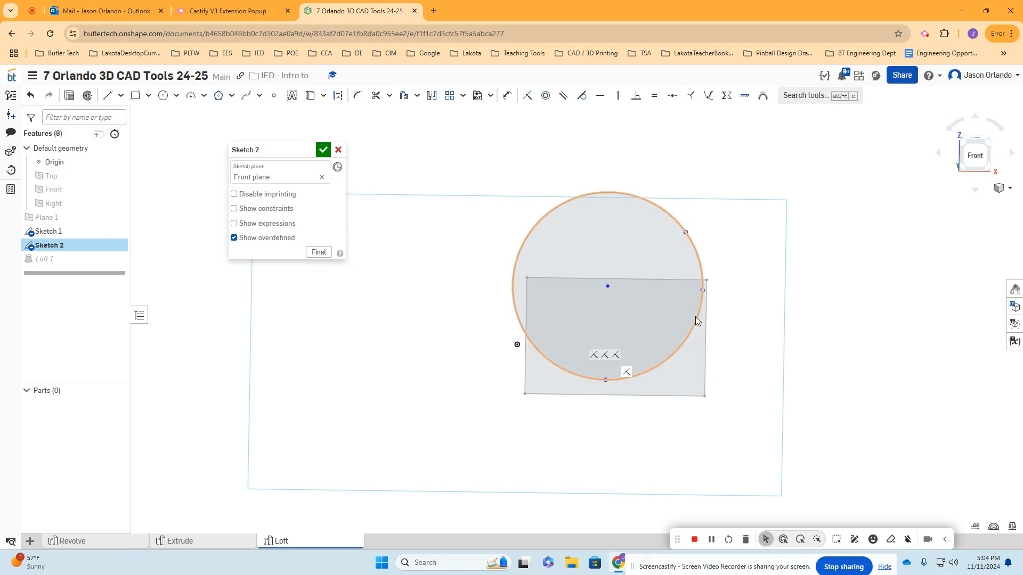
left_click(323, 151)
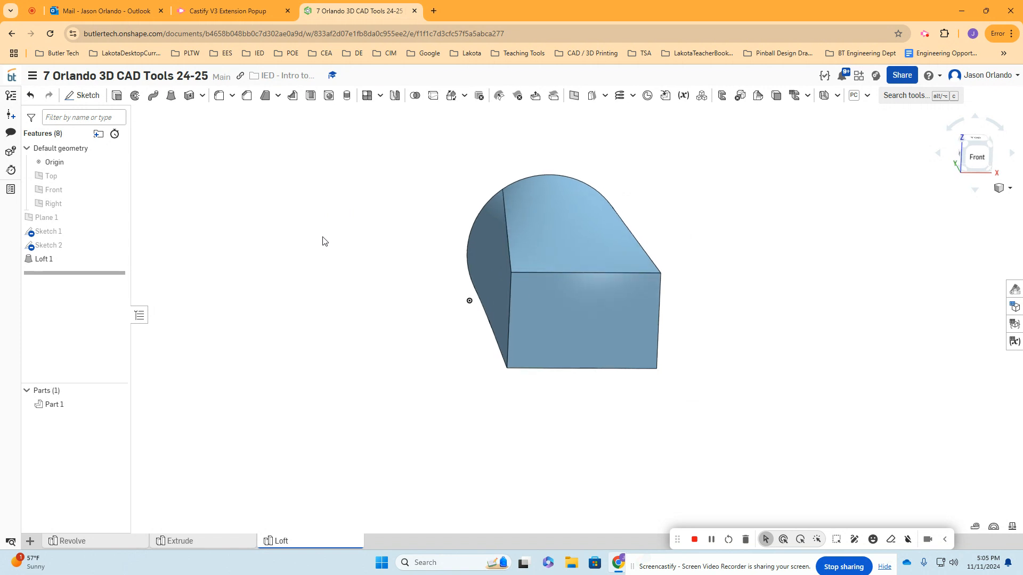
- In Sketch 2, move the remaining point along the circumference to the circle's right quadrant, accept, and inspect the loft from both sides
double_click(58, 246)
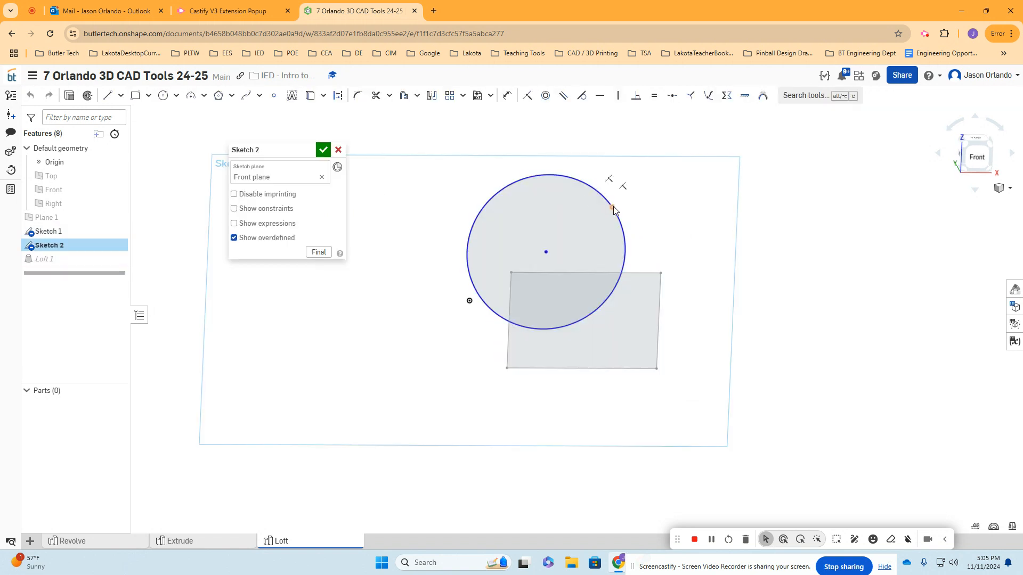
left_click(315, 149)
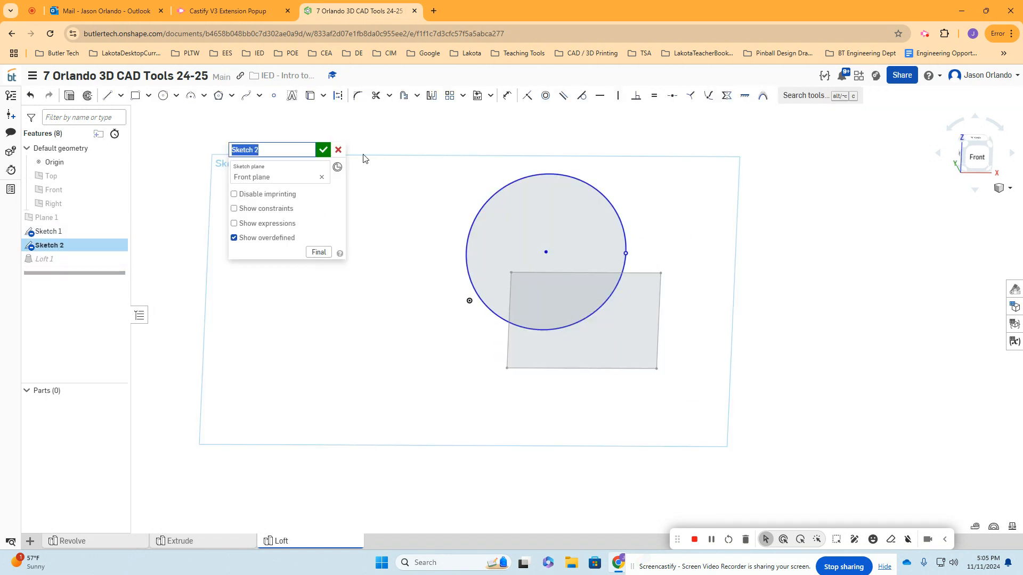
left_click(323, 150)
mouse_move(715, 224)
right_mouse_down()
mouse_move(695, 217)
mouse_move(691, 232)
right_mouse_up()
scroll(672, 231, "down", 2)
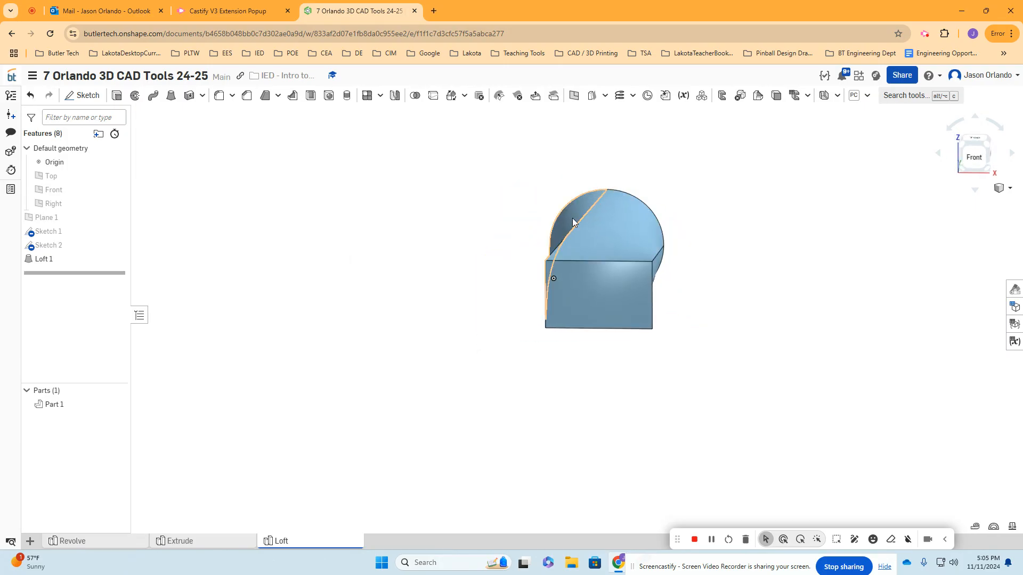
mouse_move(526, 255)
right_mouse_down()
mouse_move(542, 242)
mouse_move(539, 294)
right_mouse_up()
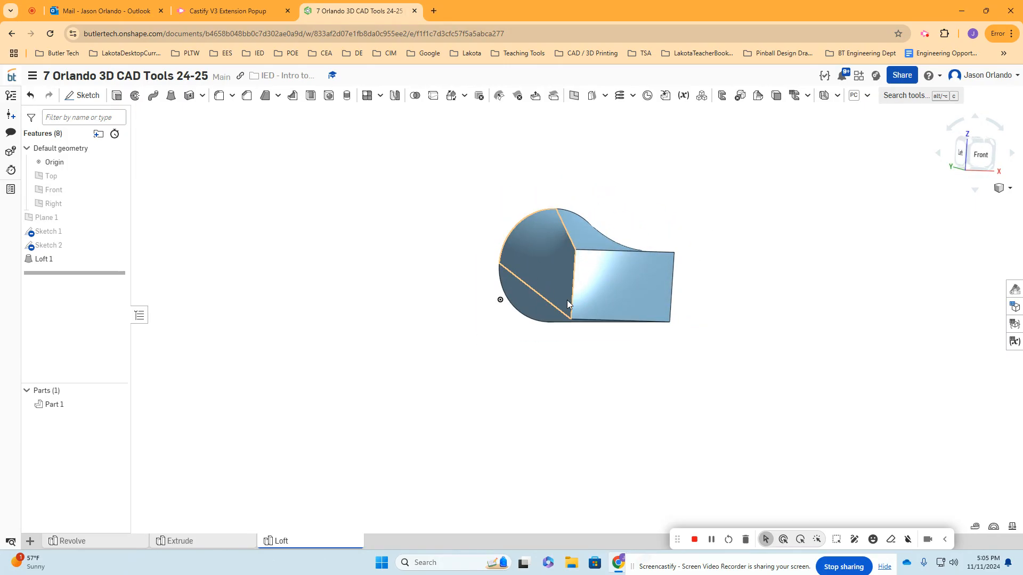
right_click_drag(720, 230, 685, 231)
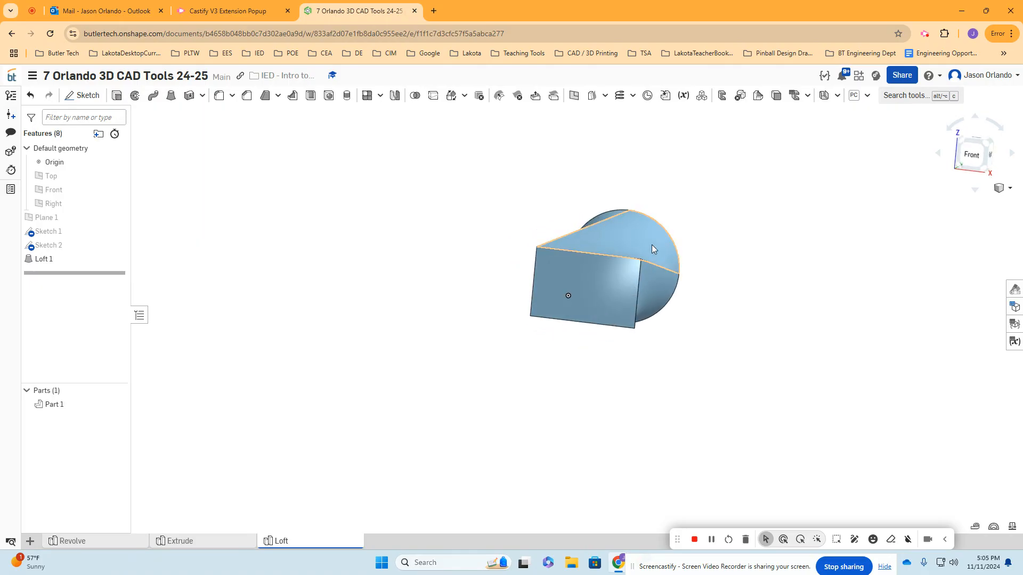
mouse_move(686, 267)
right_mouse_down()
mouse_move(728, 265)
mouse_move(704, 272)
right_mouse_up()
middle_click_drag(458, 226, 430, 246)
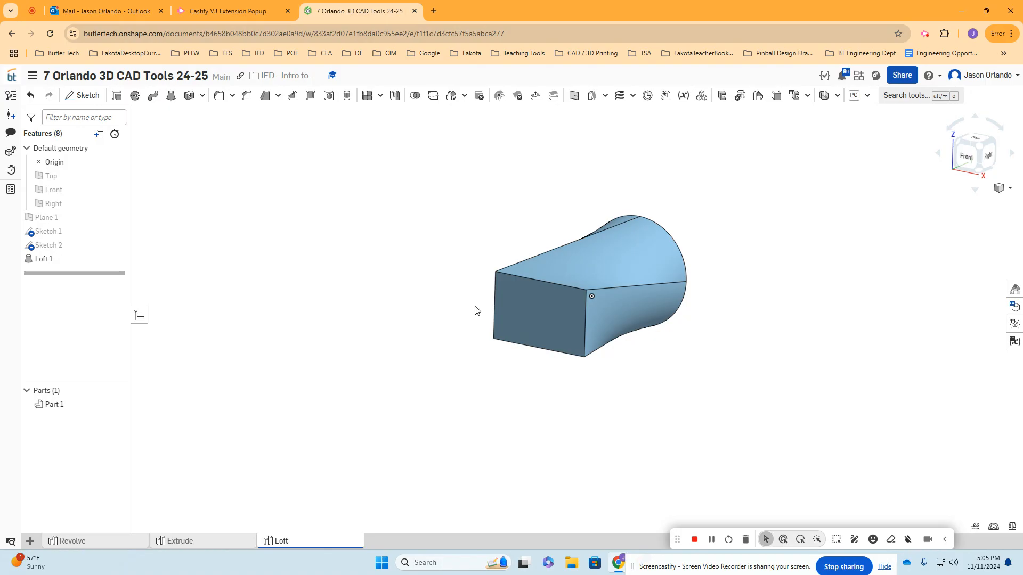
- Switch to the Extrude Part Studio and look over the extruded parts around the red roof
left_click(219, 543)
scroll(515, 298, "up", 1)
middle_click_drag(475, 306, 558, 318)
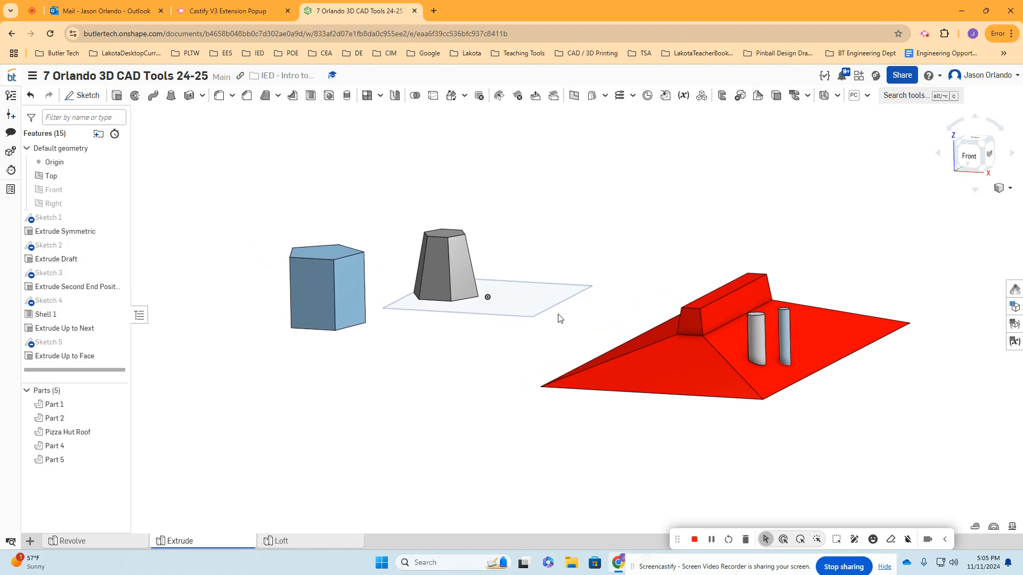